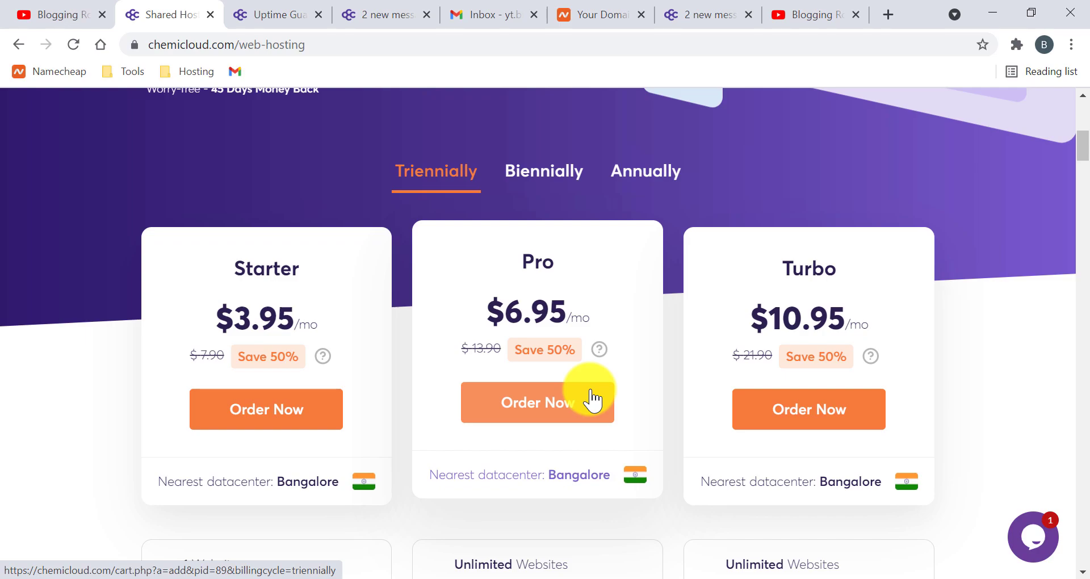
- Switch the hosting pricing cards to the Biennially billing view
click(516, 187)
- Compare annual and triennial prices, then order the Pro plan on triennial billing
click(638, 173)
click(430, 177)
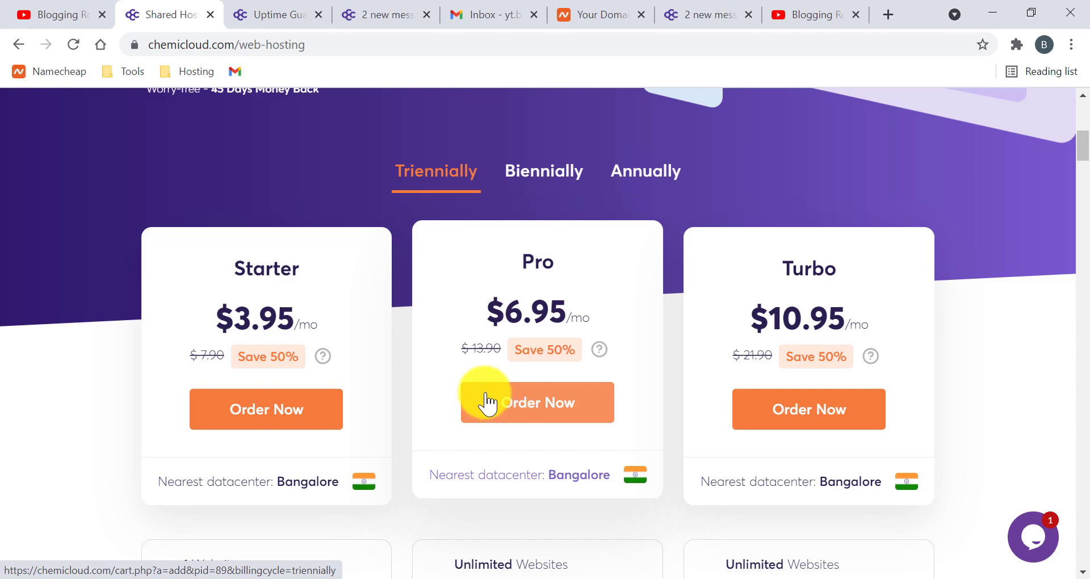
click(487, 404)
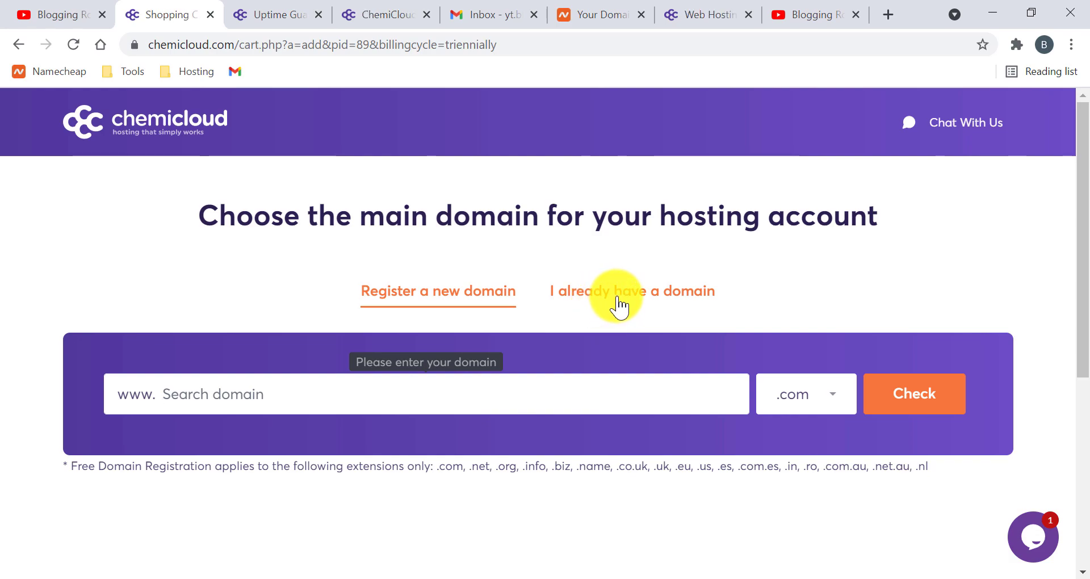
click(619, 306)
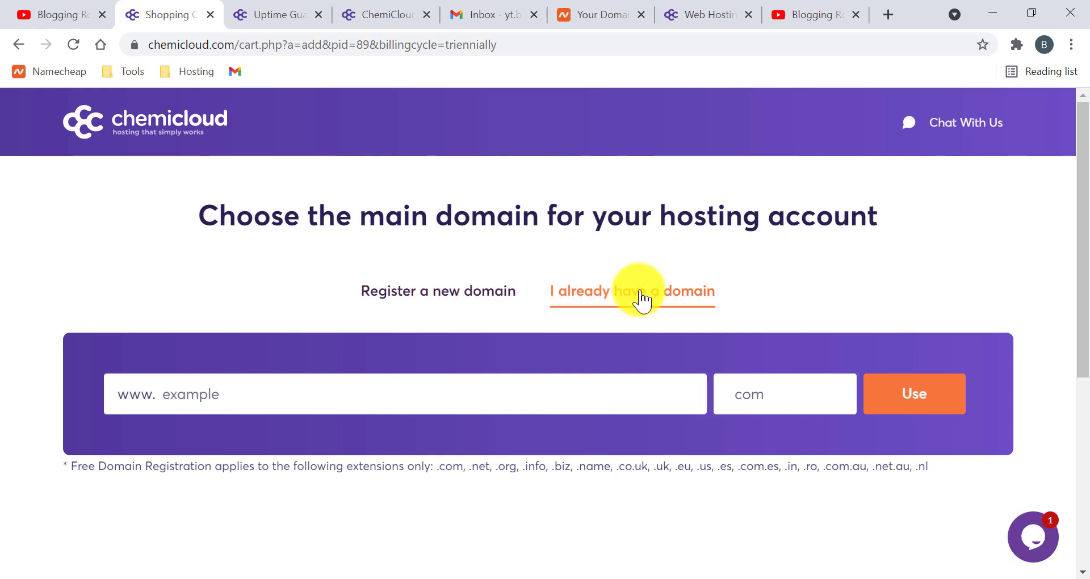
- Enter royaleblogging with the xyz extension as the existing domain for the Pro order
click(446, 308)
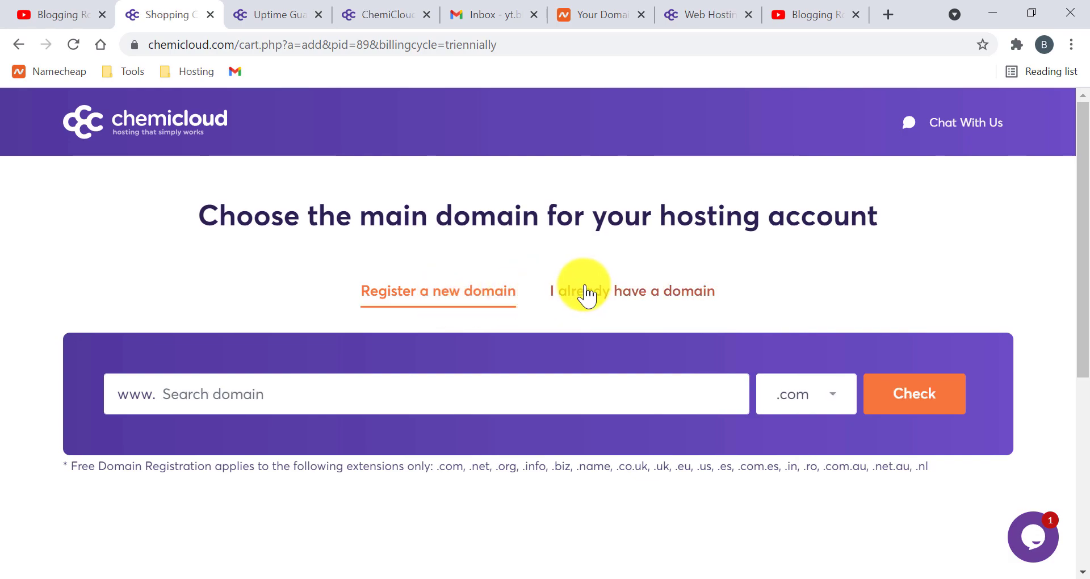
click(658, 302)
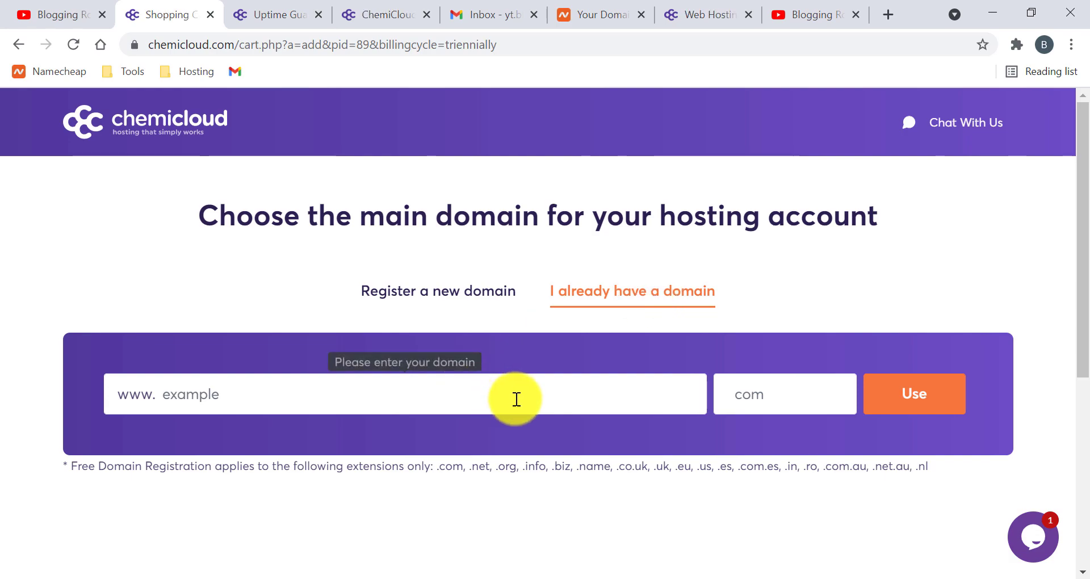
text(royaleblogging)
click(778, 396)
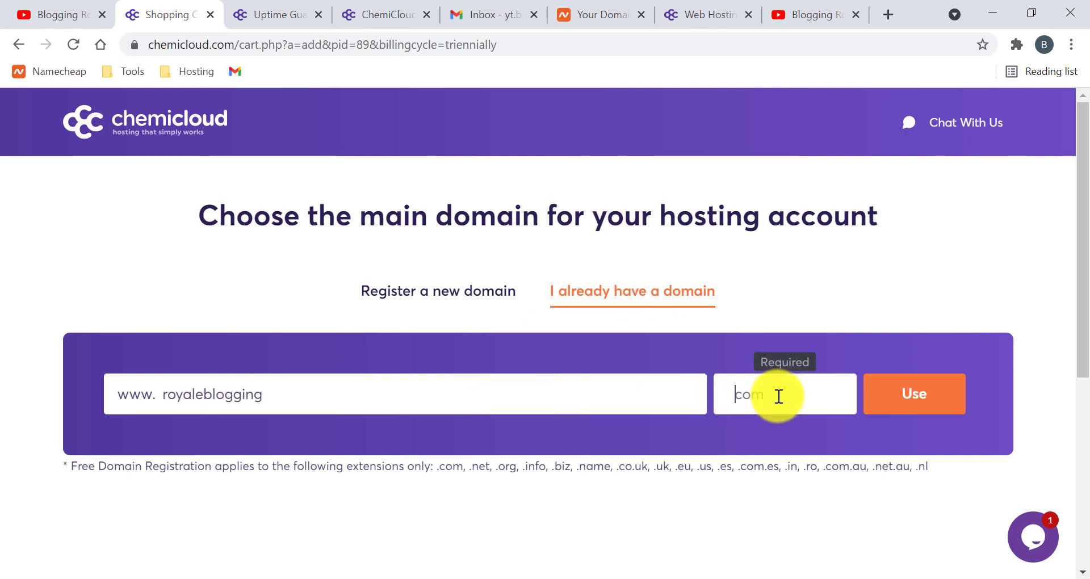
text(xyz)
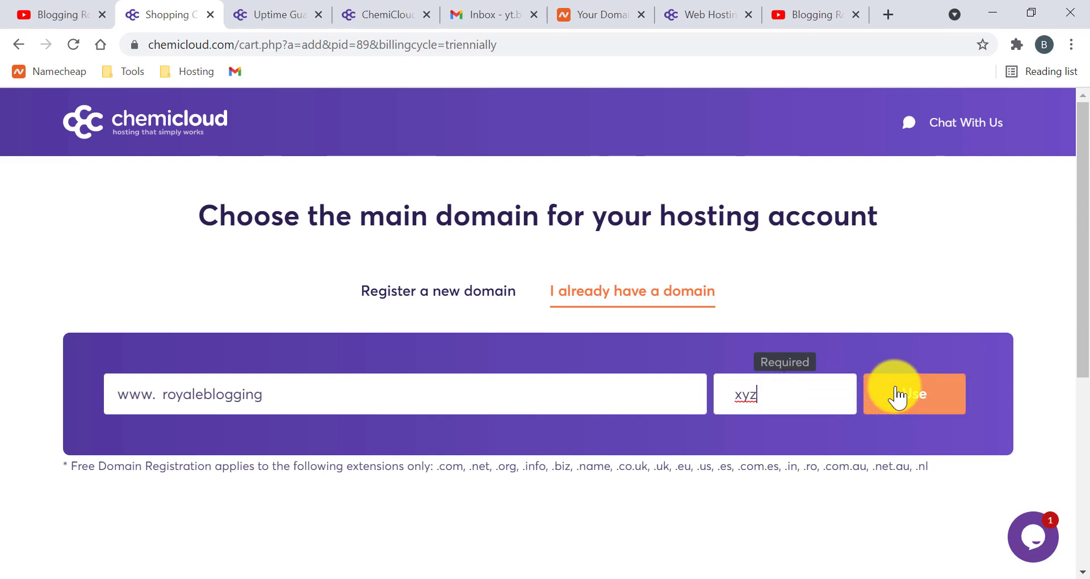
click(897, 394)
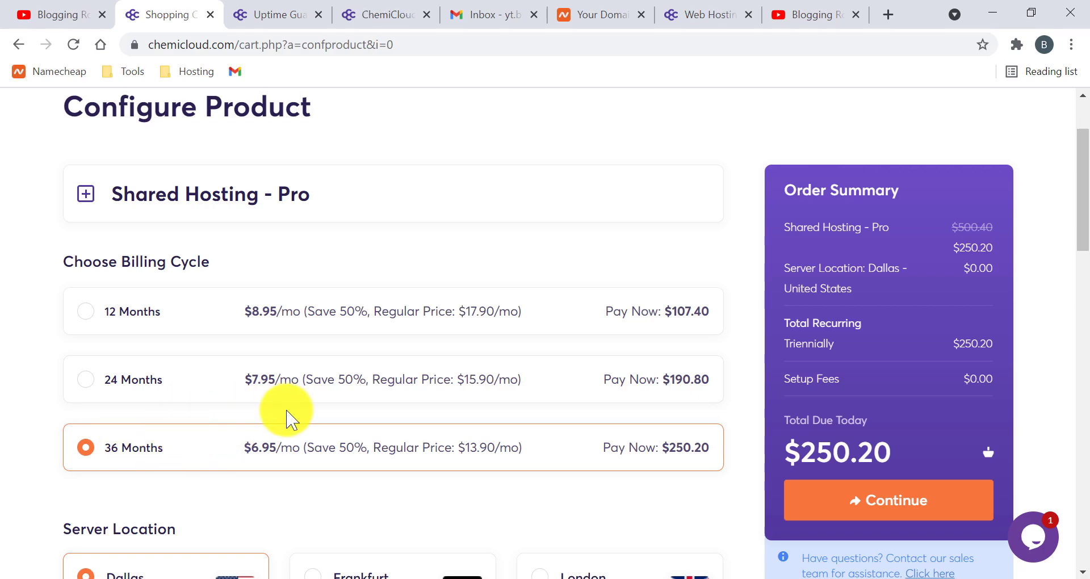
scroll(288, 418, down, 7)
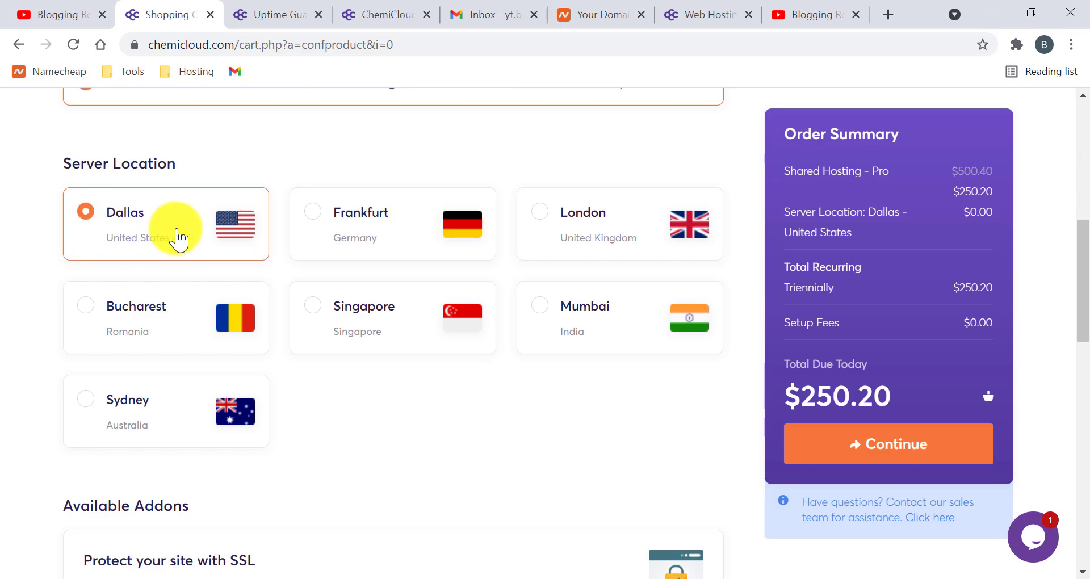
- Leave Pro at 36 months, Dallas server and no addons, and continue to checkout
scroll(324, 360, down, 5)
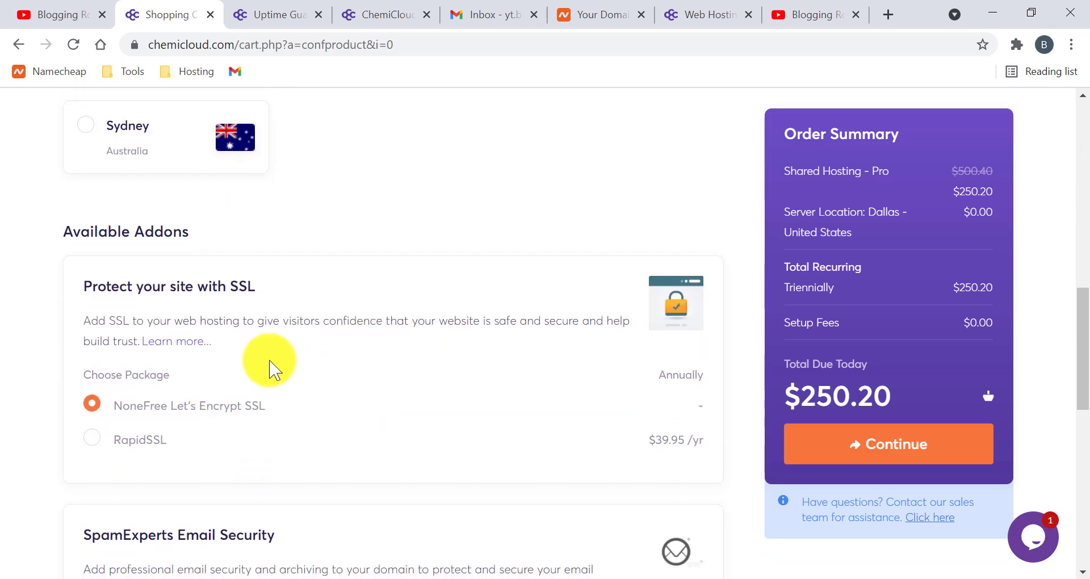
scroll(272, 369, down, 3)
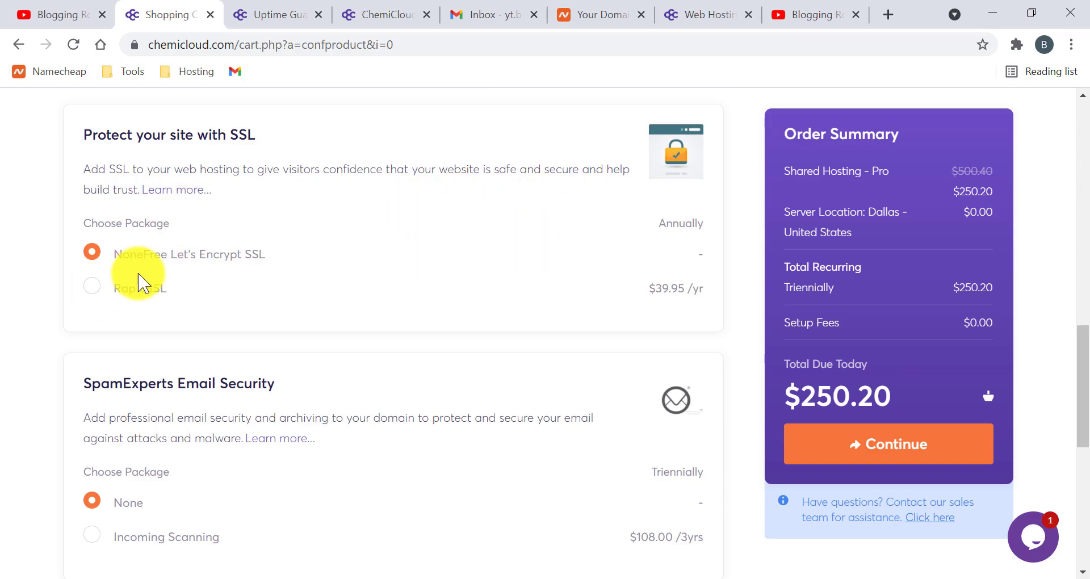
scroll(173, 258, down, 1)
scroll(174, 258, down, 8)
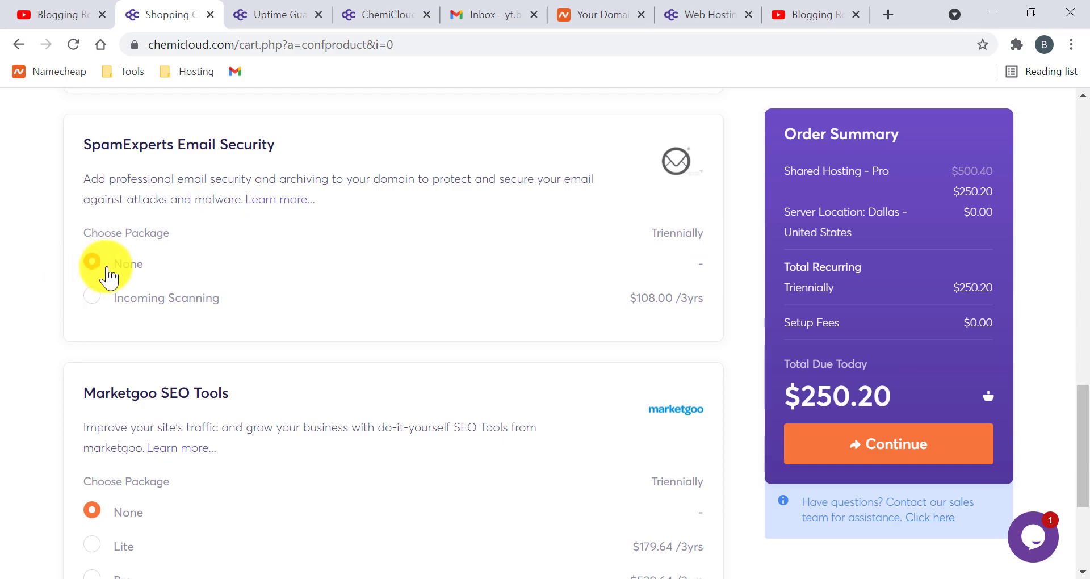
scroll(432, 256, up, 4)
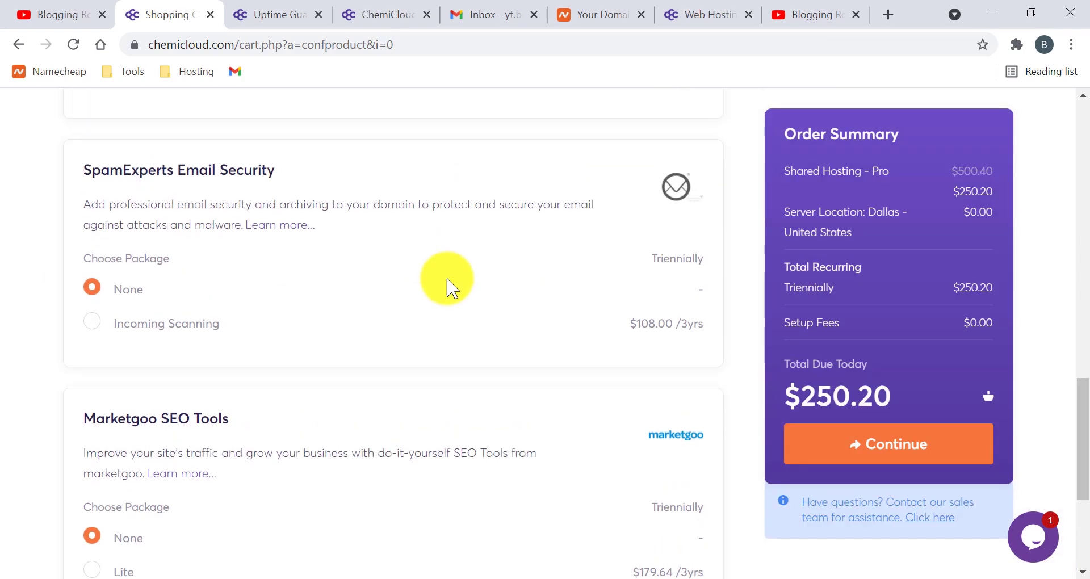
click(894, 444)
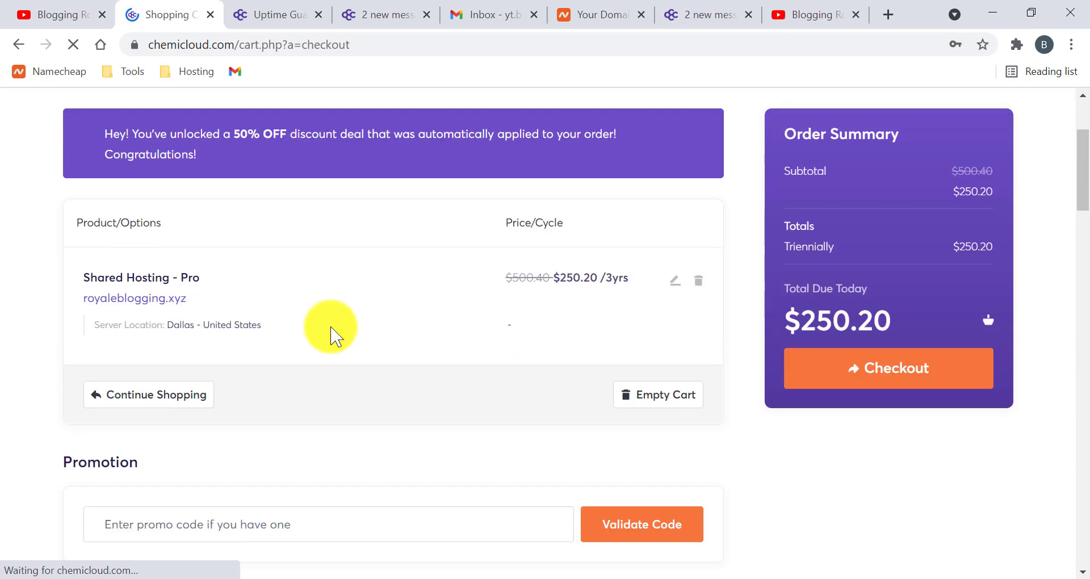
- Look over the checkout form, clicking into the First Name, Street Address and Password fields
scroll(301, 369, down, 3)
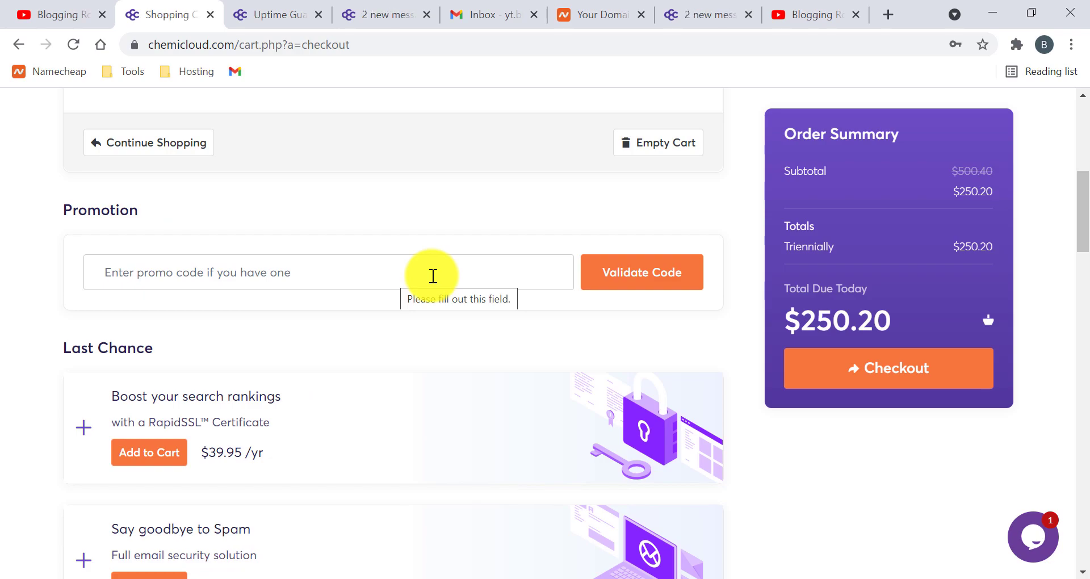
scroll(433, 238, up, 6)
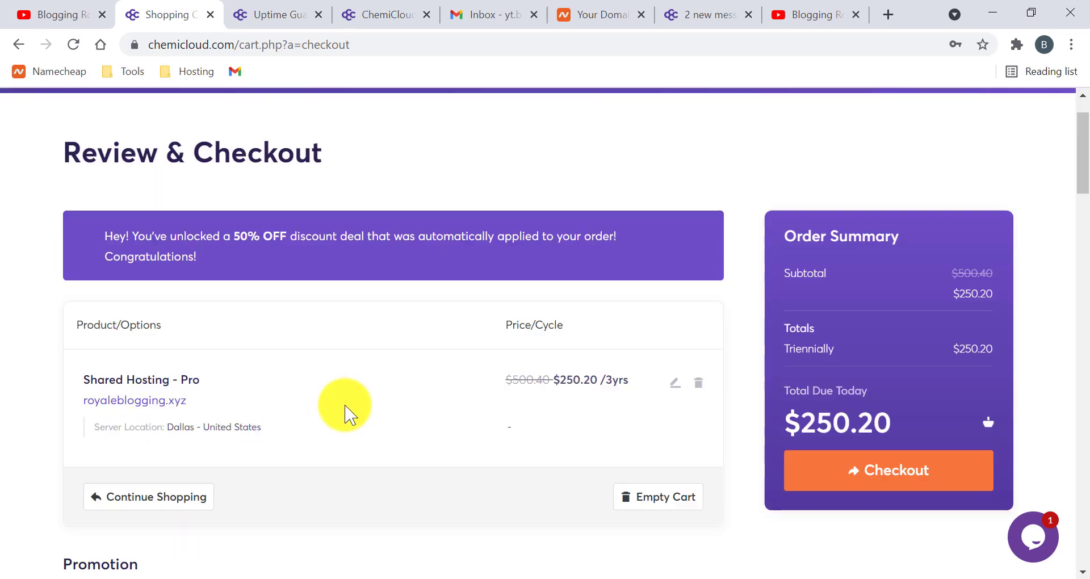
scroll(345, 414, down, 14)
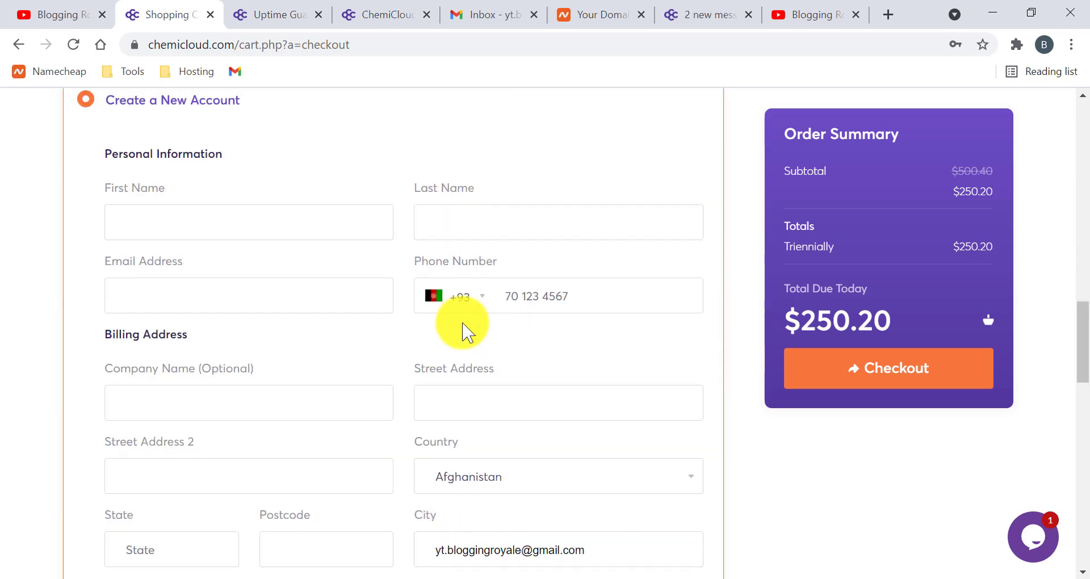
scroll(280, 275, up, 2)
click(237, 306)
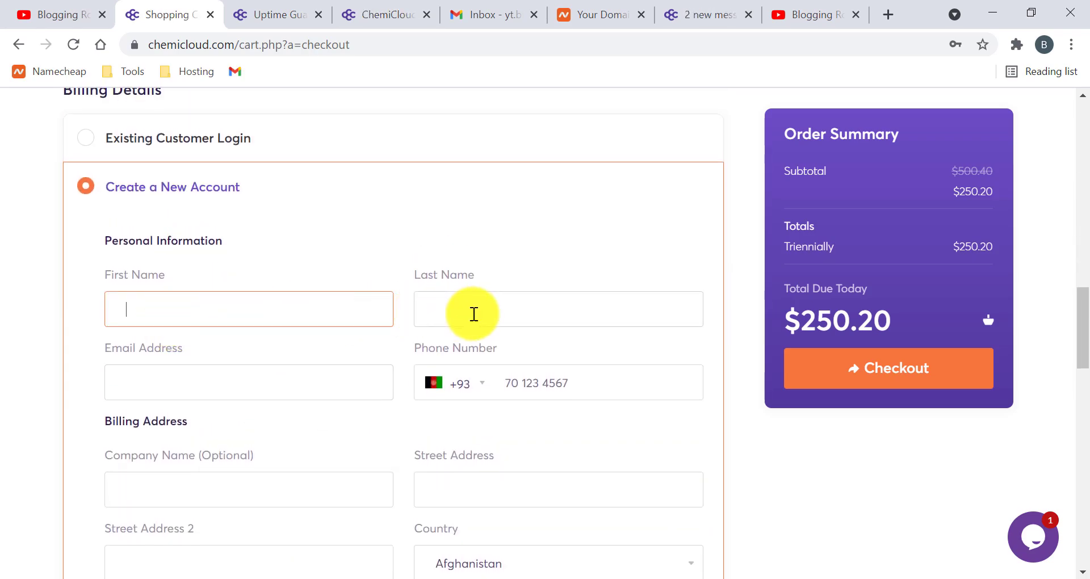
scroll(304, 353, down, 2)
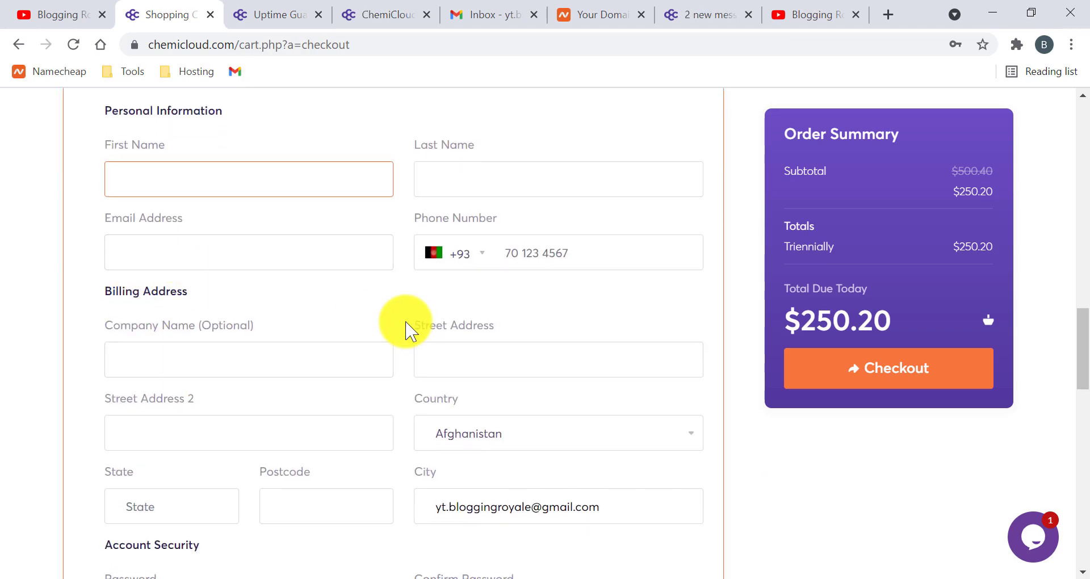
click(429, 348)
scroll(430, 341, down, 3)
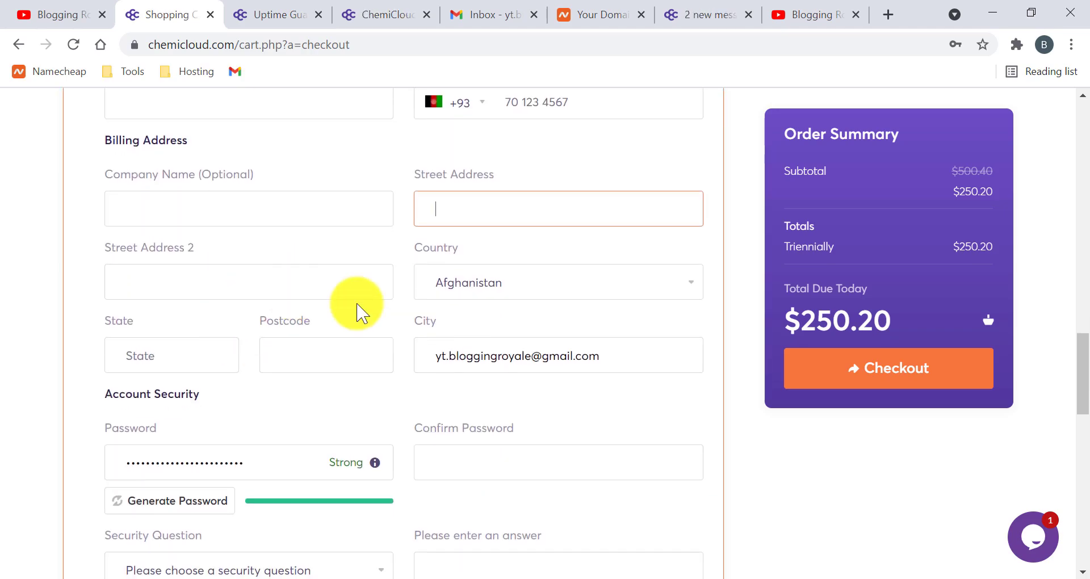
scroll(357, 312, down, 4)
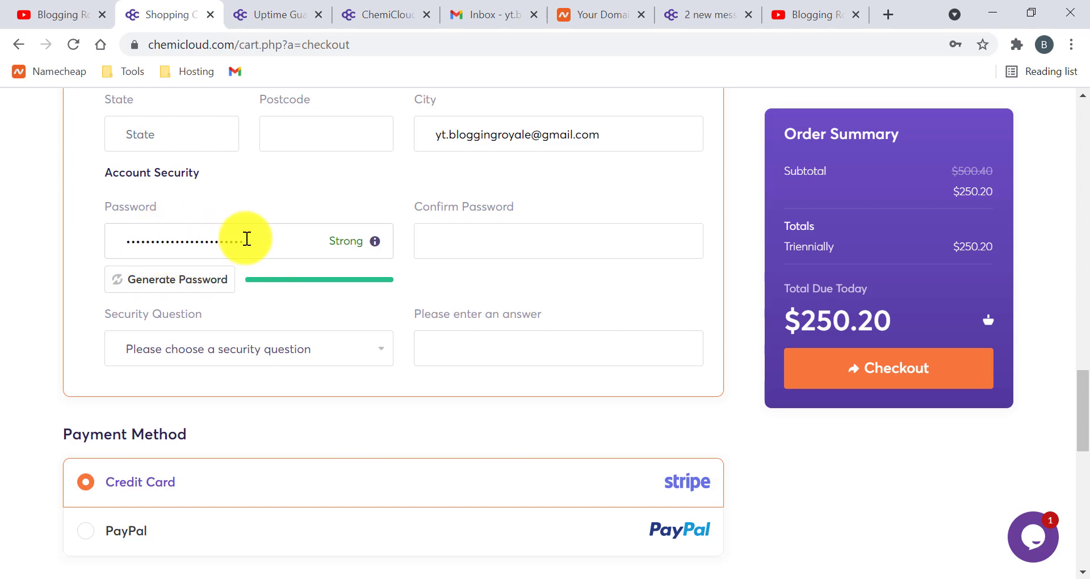
click(247, 239)
click(83, 250)
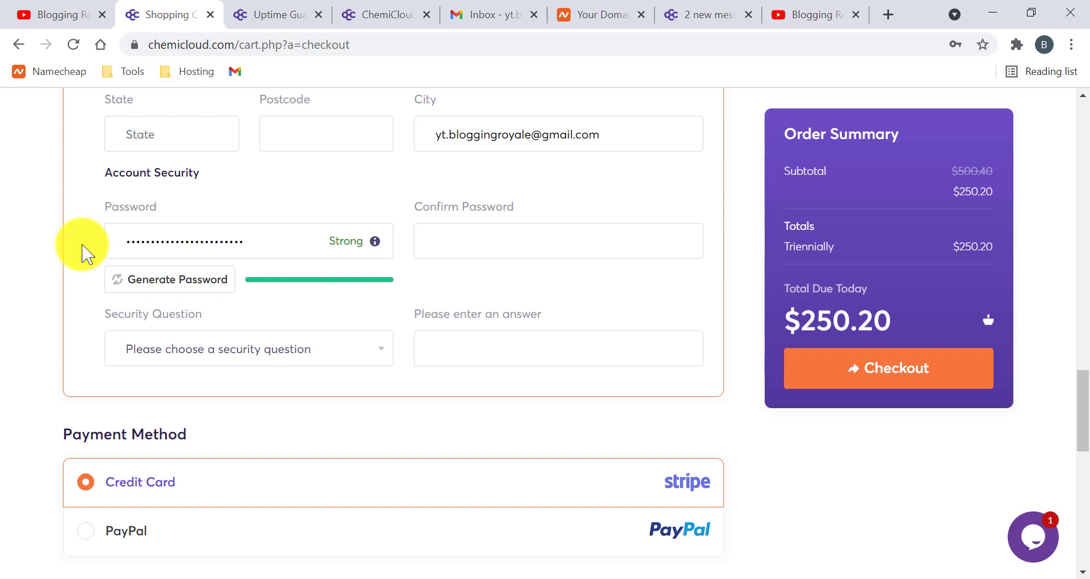
- Scroll the rest of the unfinished checkout form, then switch to the Gmail inbox
scroll(266, 316, down, 3)
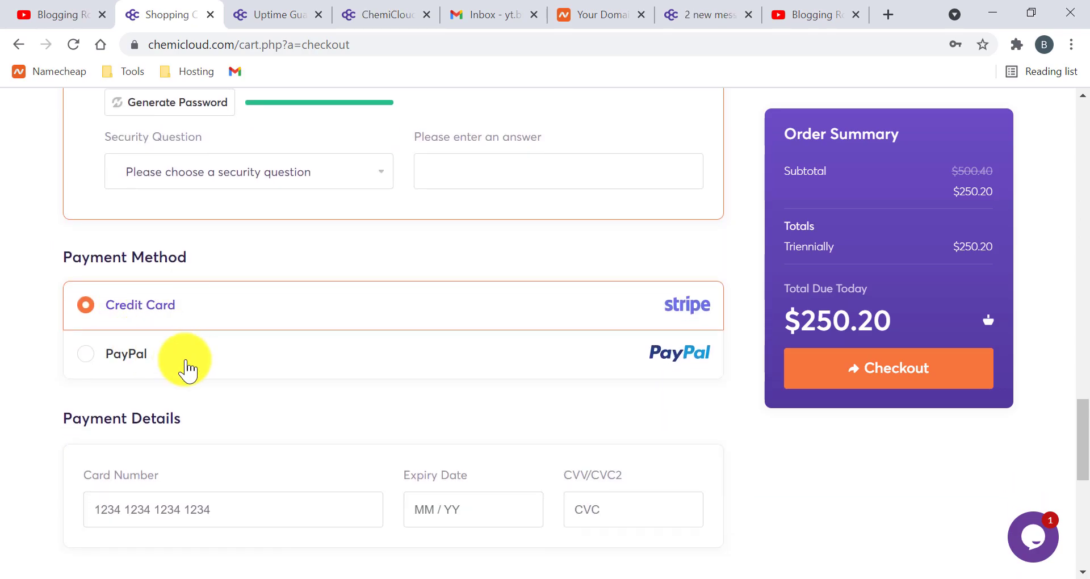
scroll(348, 314, down, 1)
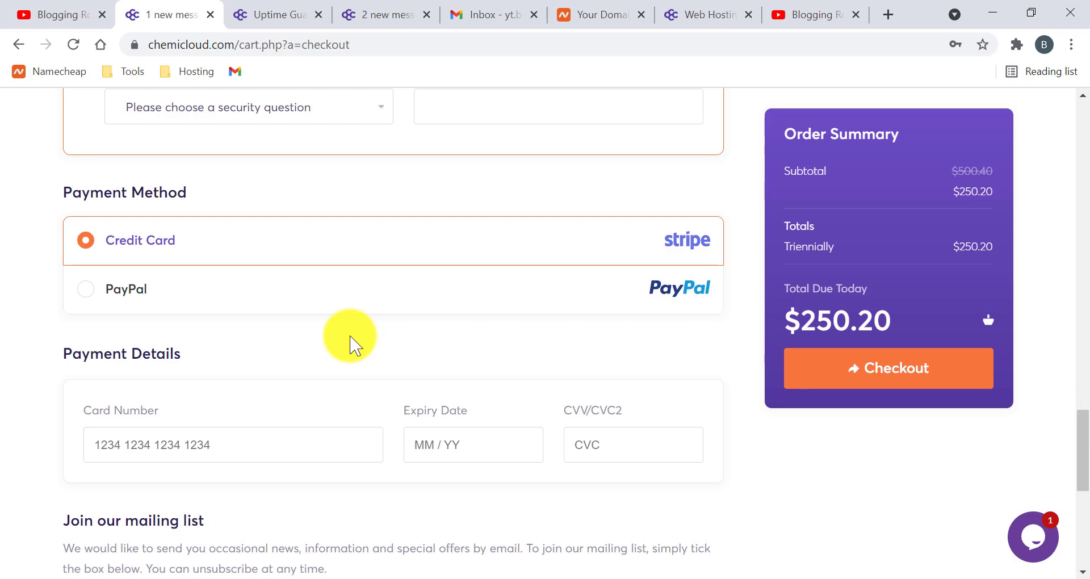
scroll(360, 341, down, 9)
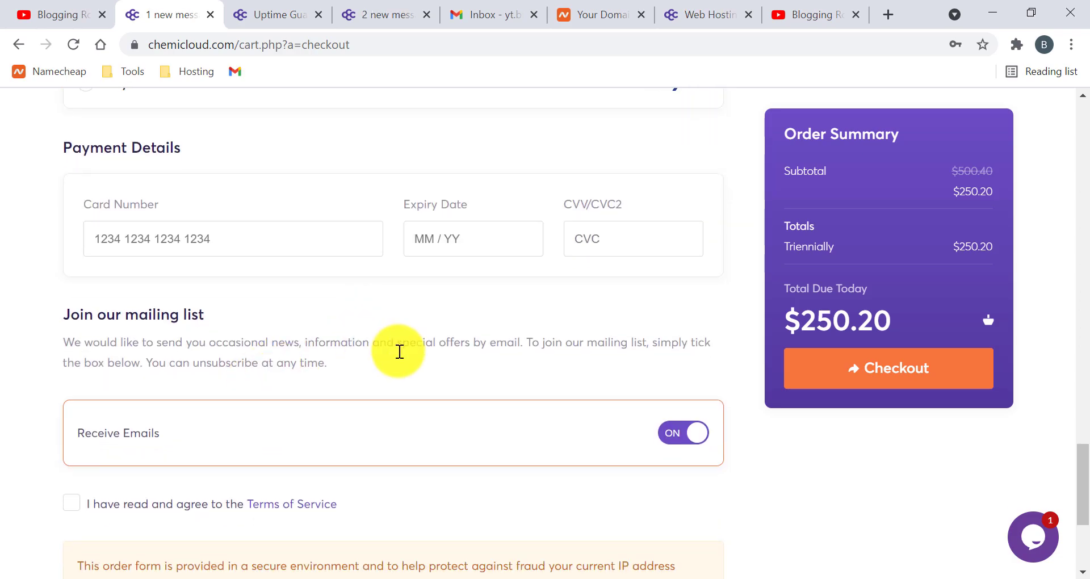
scroll(244, 268, up, 6)
scroll(340, 278, up, 4)
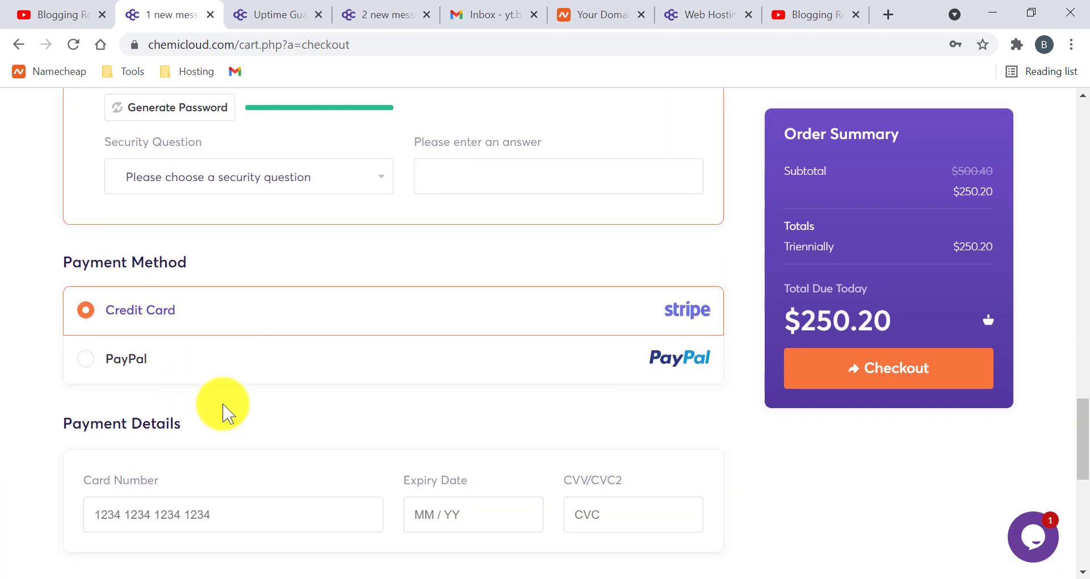
scroll(256, 386, down, 3)
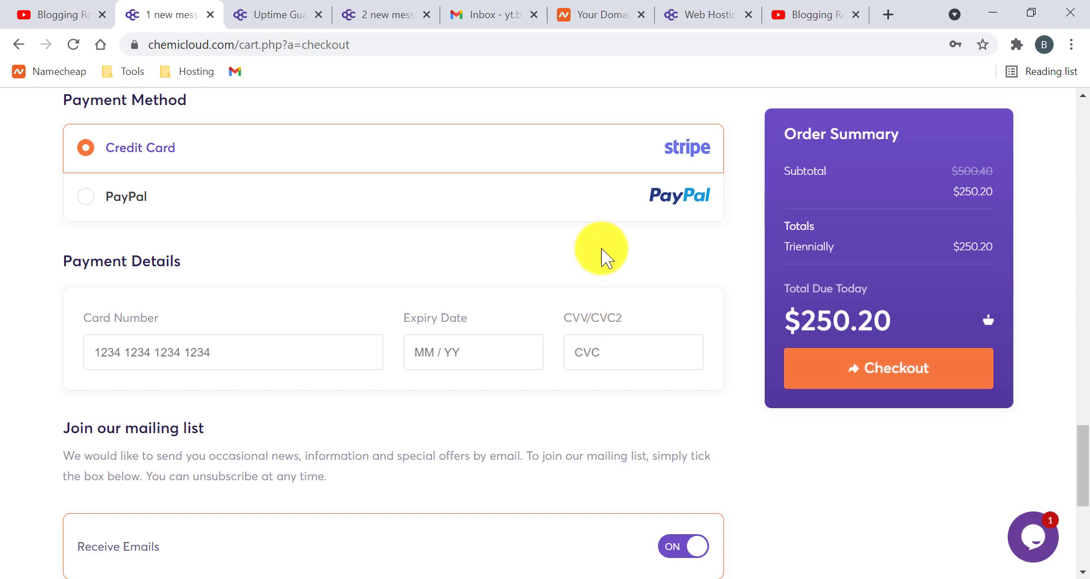
click(475, 15)
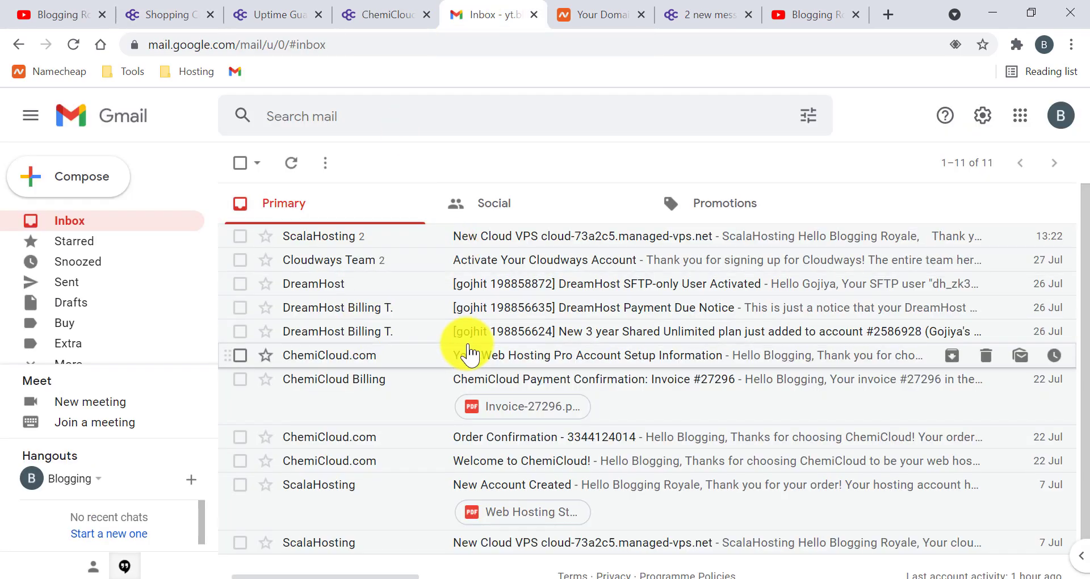
- Open ChemiCloud's email 'Your Web Hosting Pro Account Setup Information'
scroll(398, 358, down, 1)
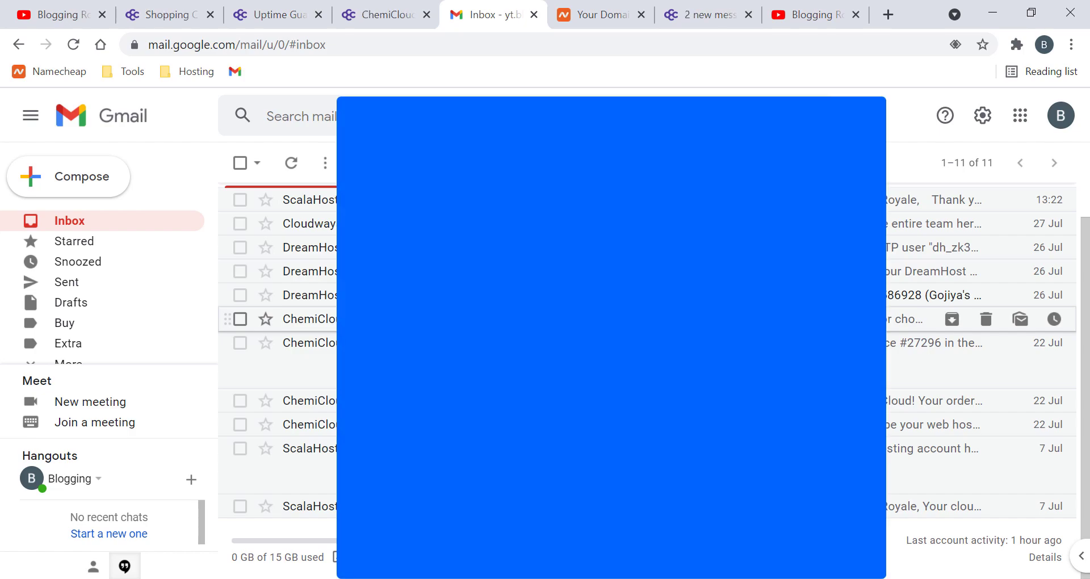
click(651, 321)
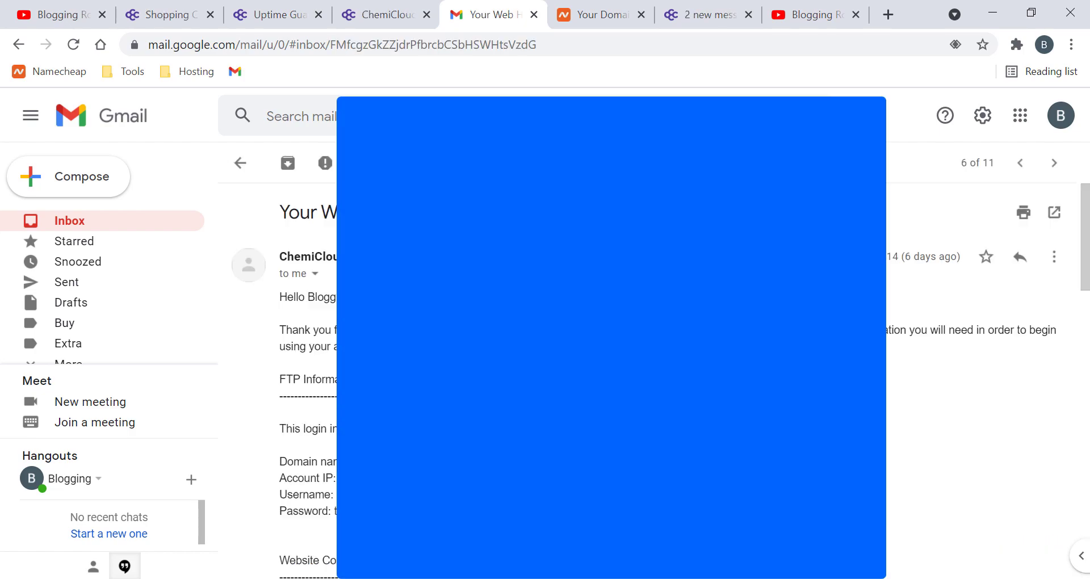
- Scroll the welcome email down to its serverhostgroup.com nameserver section
scroll(652, 320, down, 3)
scroll(336, 345, down, 2)
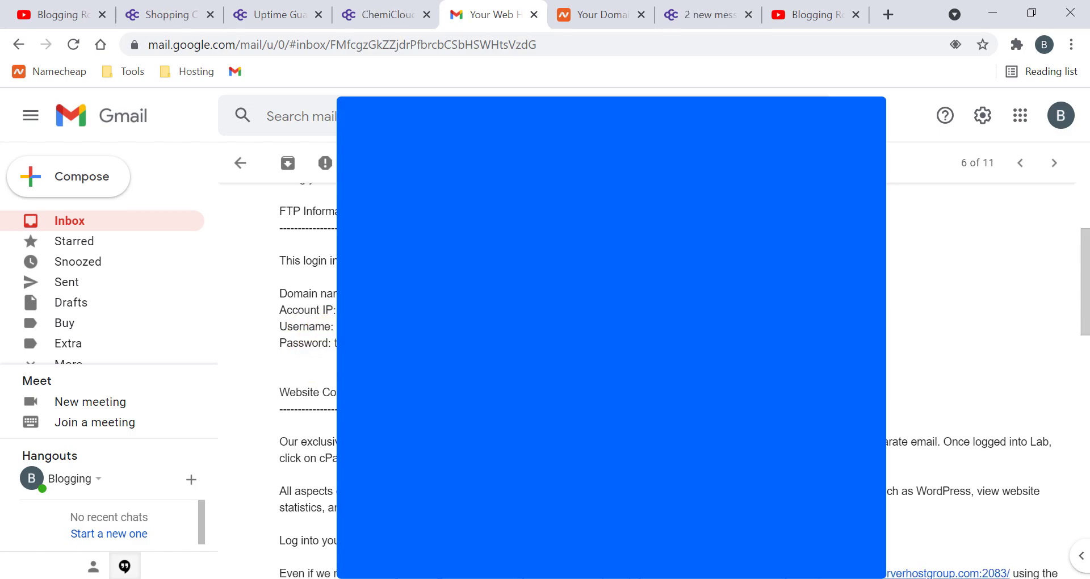
scroll(321, 329, up, 1)
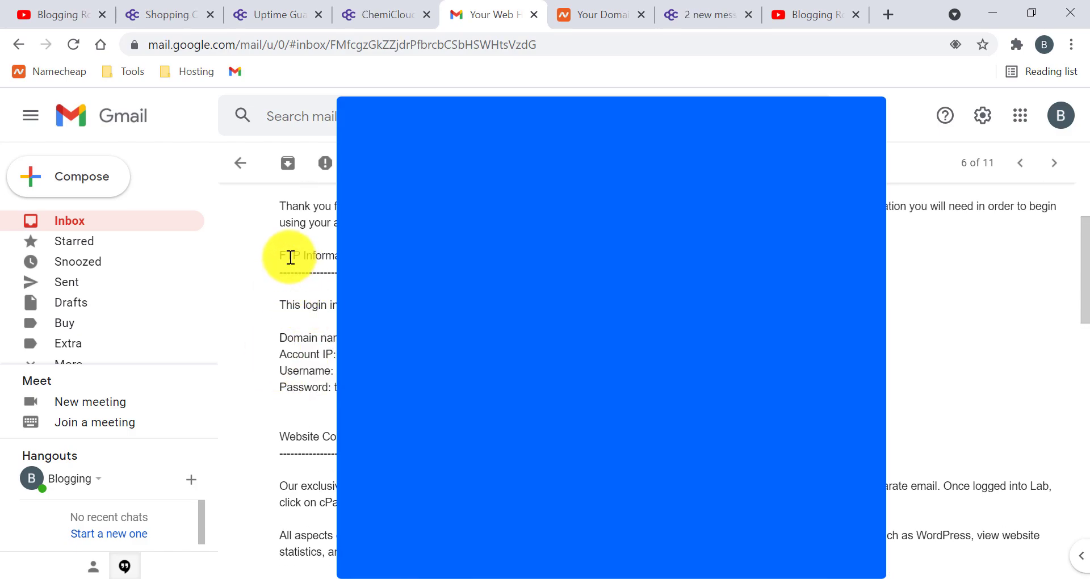
drag(290, 257, 316, 255)
click(316, 256)
scroll(316, 397, down, 3)
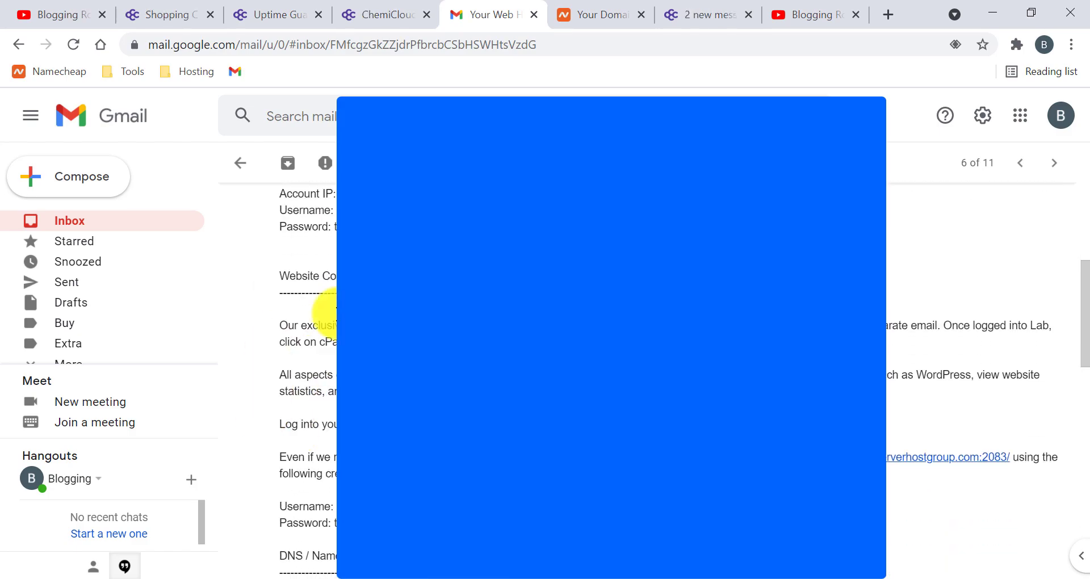
scroll(321, 352, down, 1)
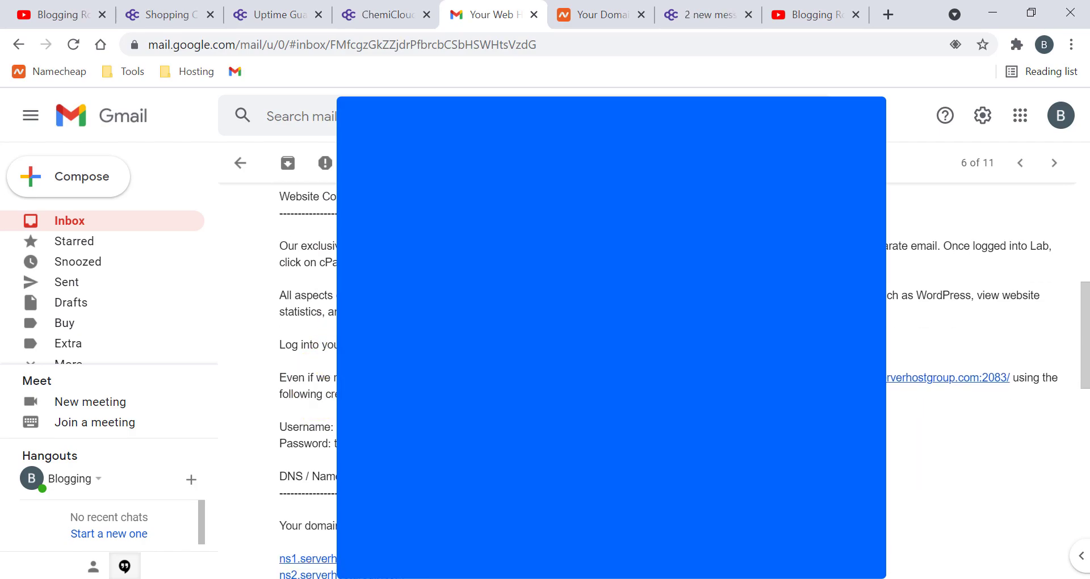
scroll(312, 408, down, 1)
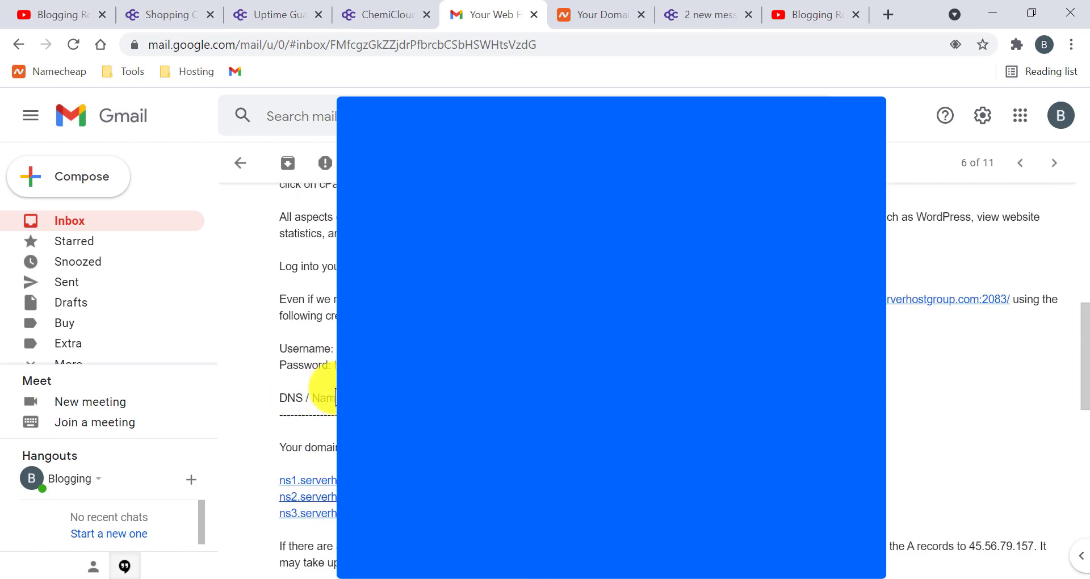
scroll(332, 380, down, 1)
scroll(335, 376, down, 1)
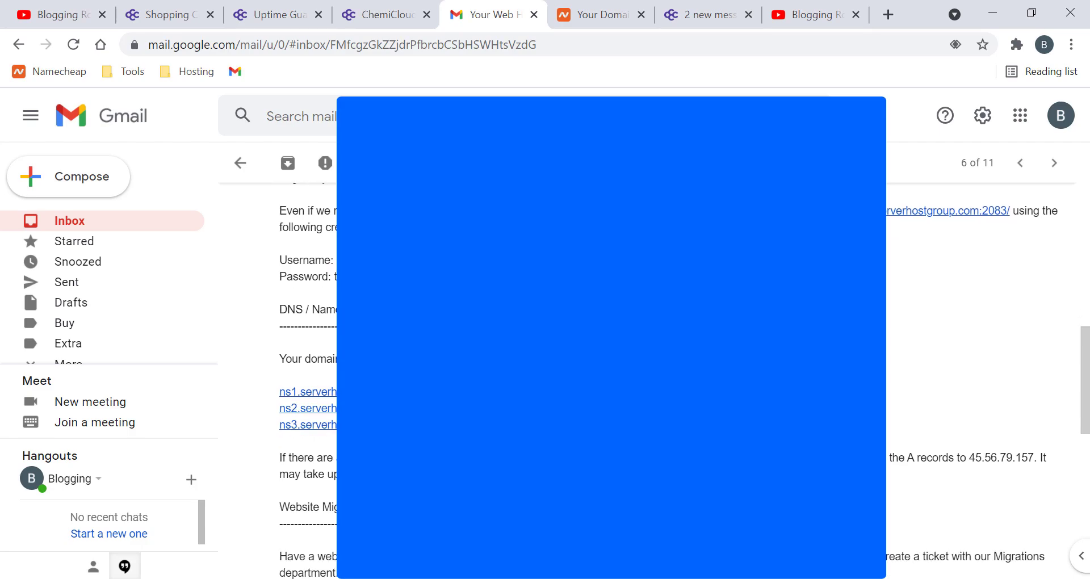
scroll(335, 376, down, 1)
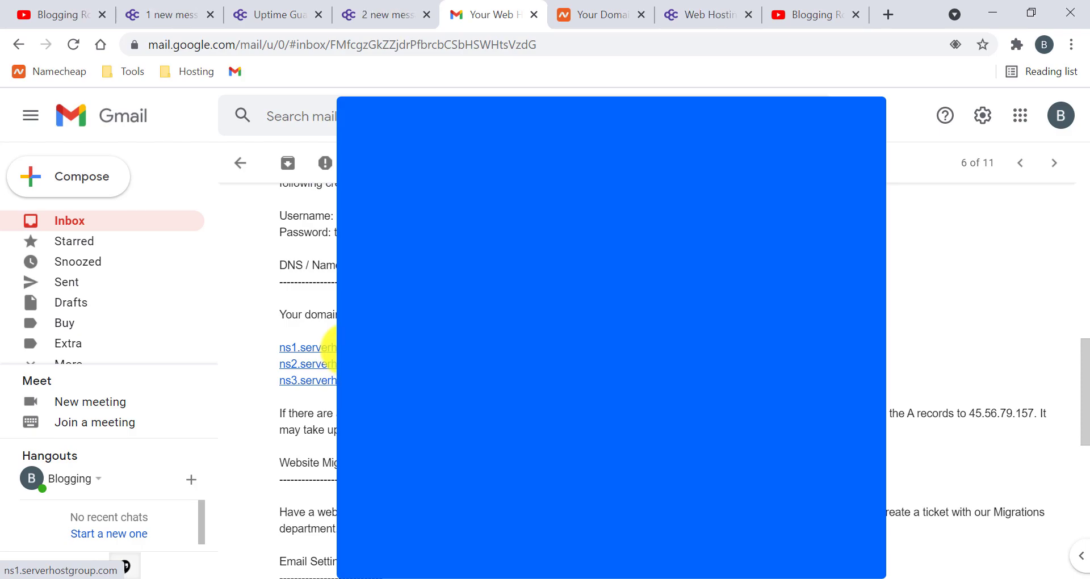
- Follow the ns1 link, close the broken page, and return to Namecheap's Domain List
click(328, 348)
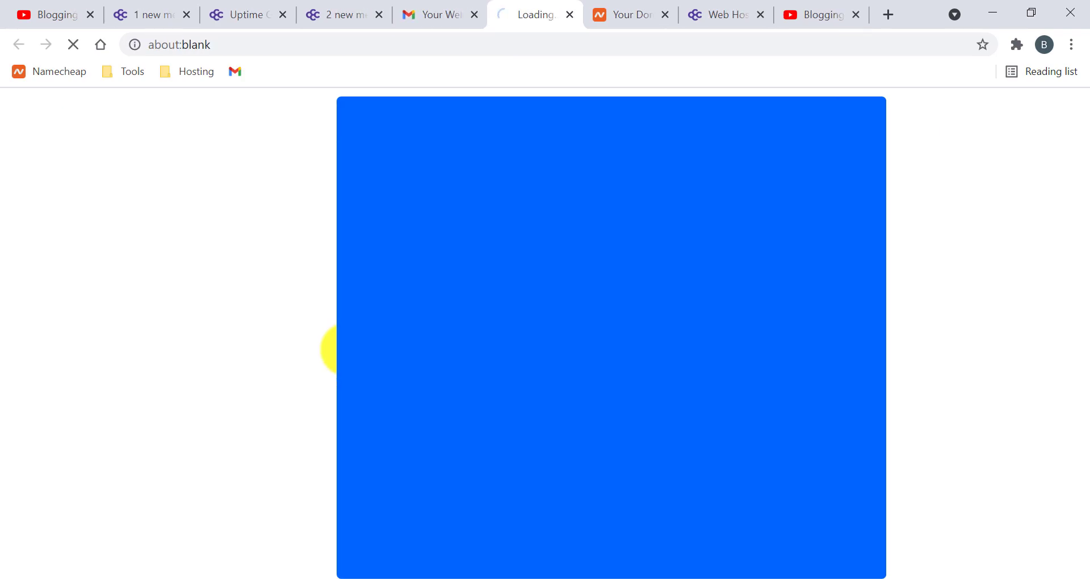
click(574, 15)
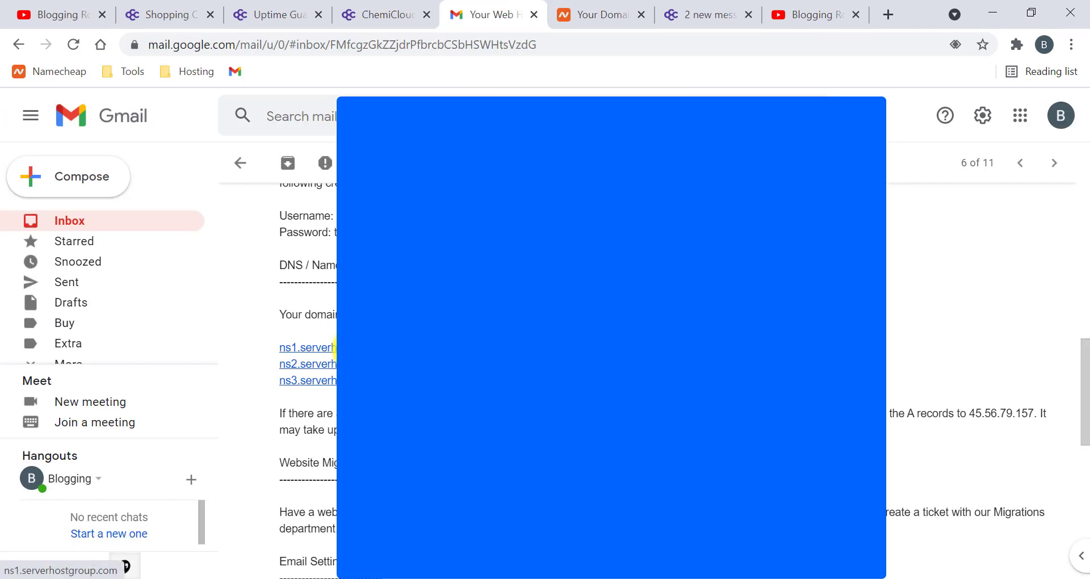
click(596, 14)
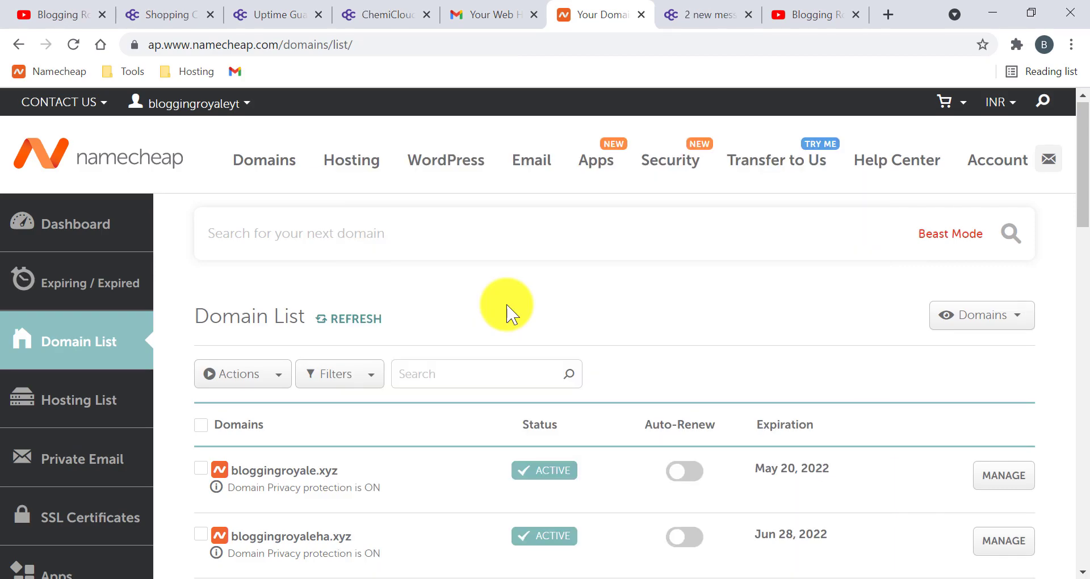
- Open royaleblogging.xyz's settings and keep Custom DNS as the nameserver type
scroll(504, 306, down, 8)
scroll(433, 306, up, 3)
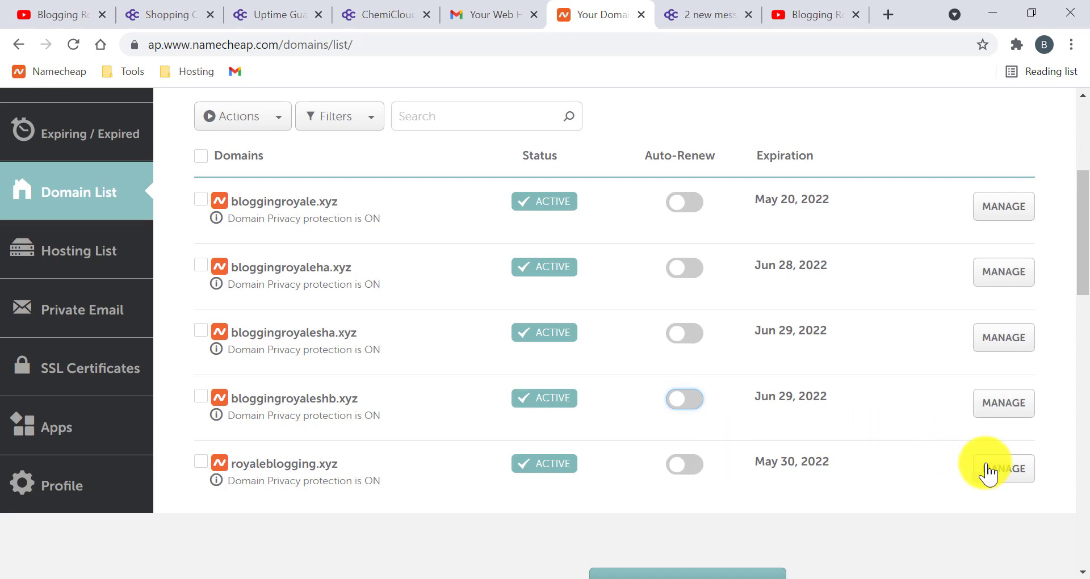
click(1003, 469)
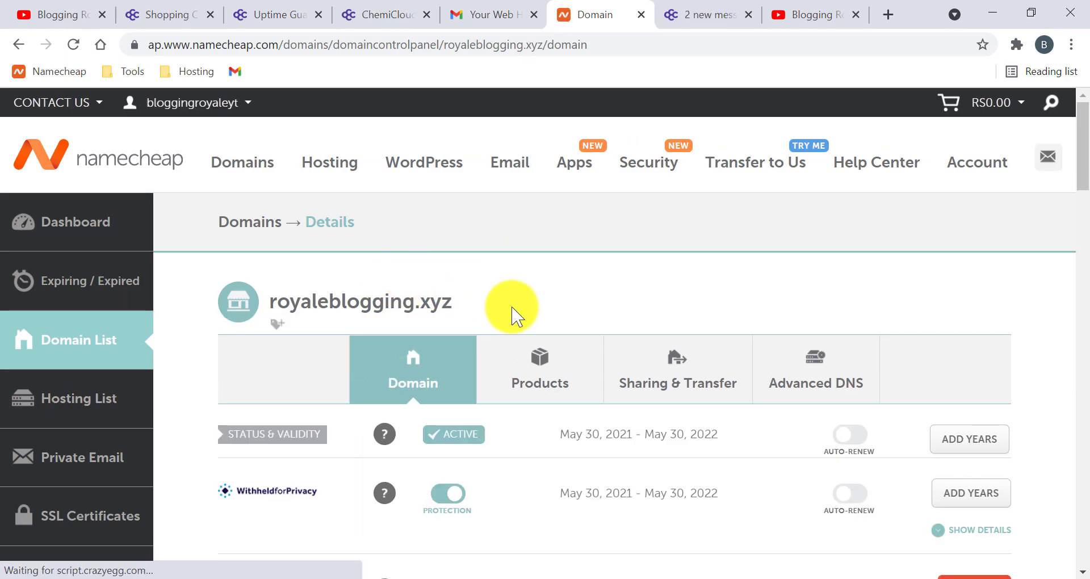
scroll(511, 318, down, 10)
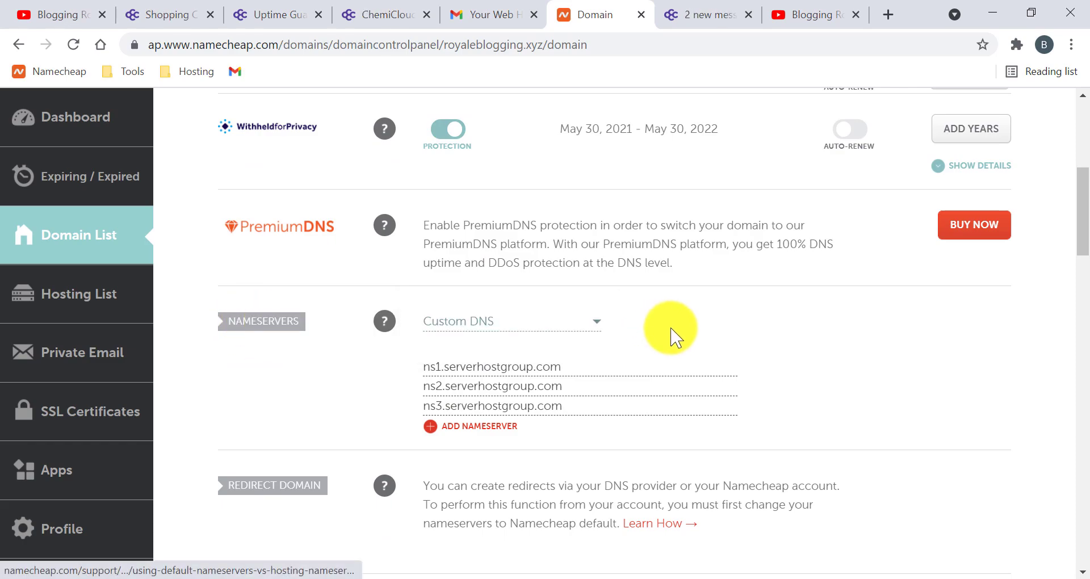
click(533, 322)
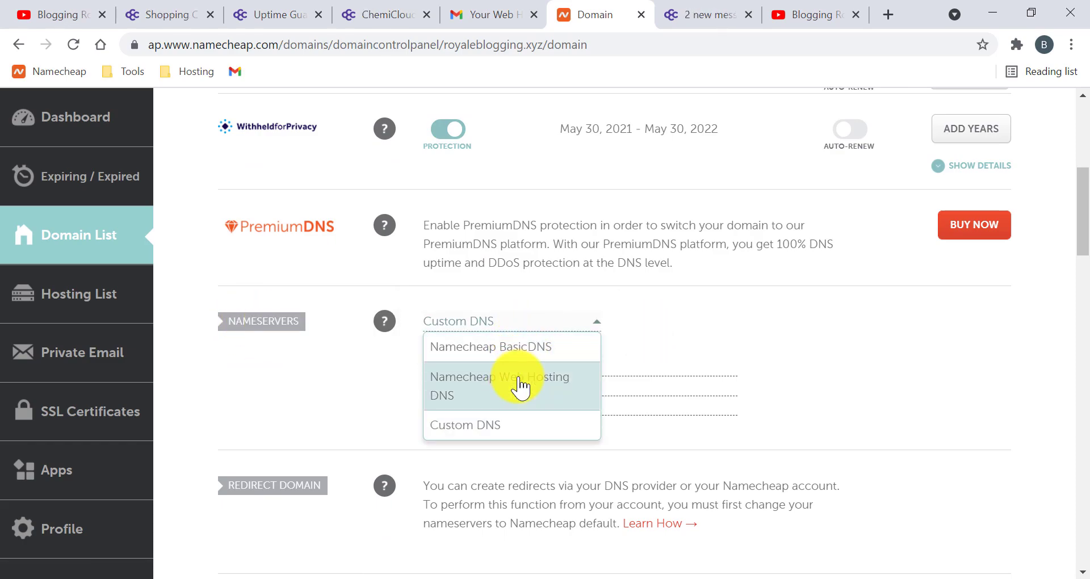
click(463, 431)
- Check ns1–ns3.serverhostgroup.com against the hosting email and save the nameservers
click(574, 369)
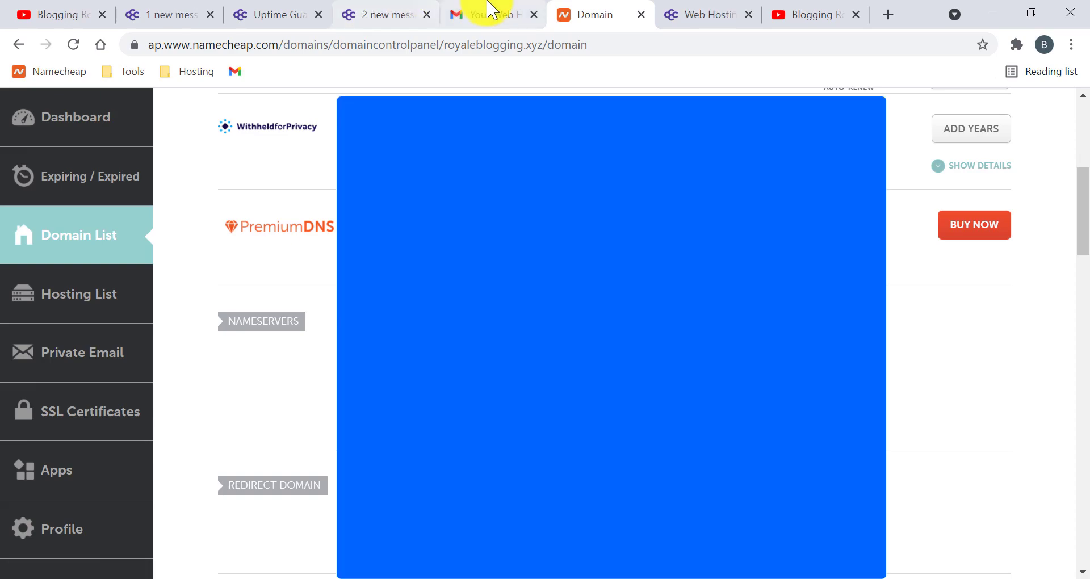
click(486, 14)
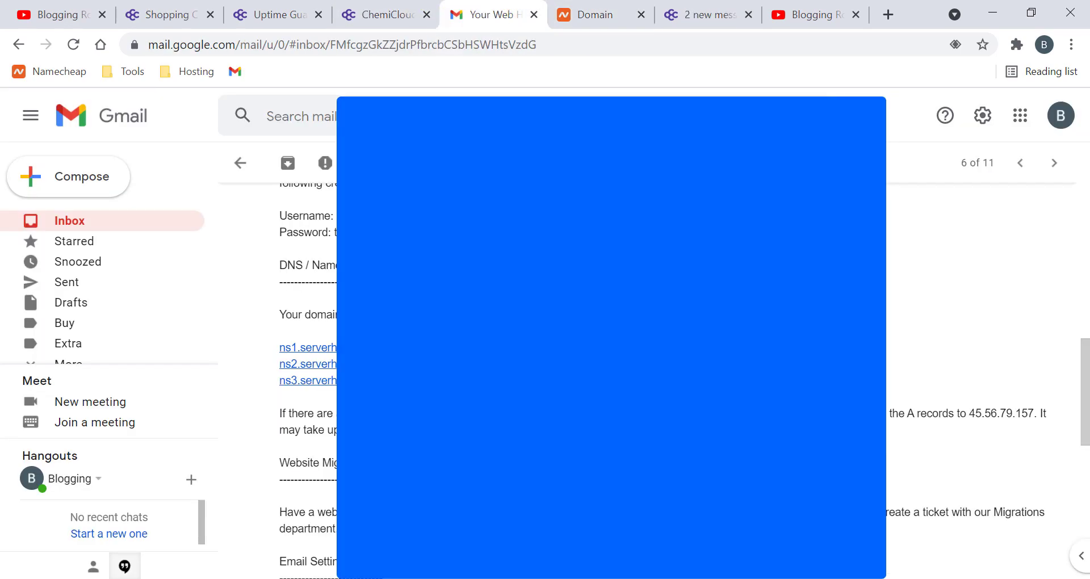
click(591, 11)
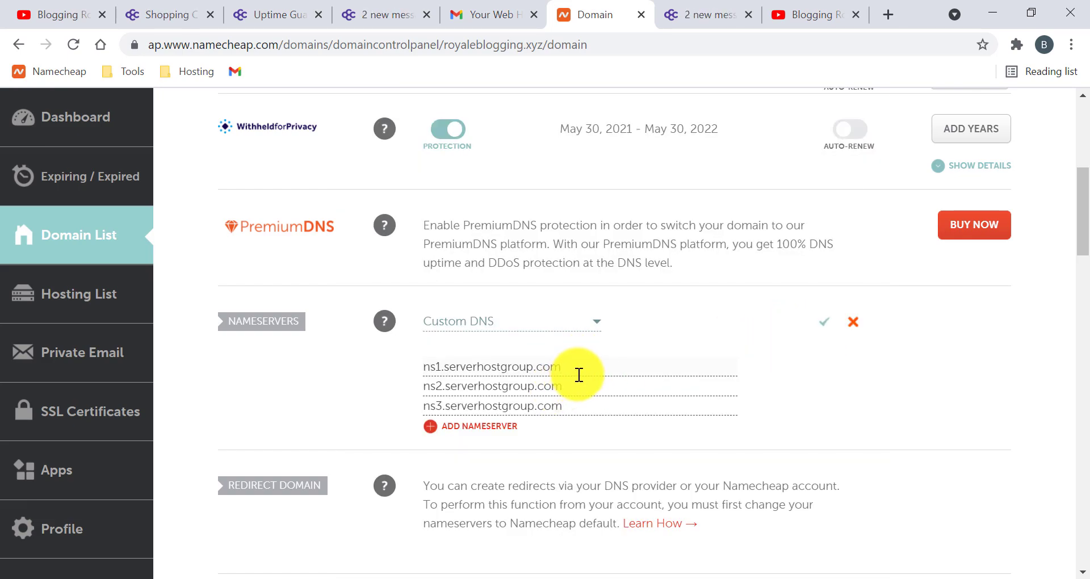
click(825, 322)
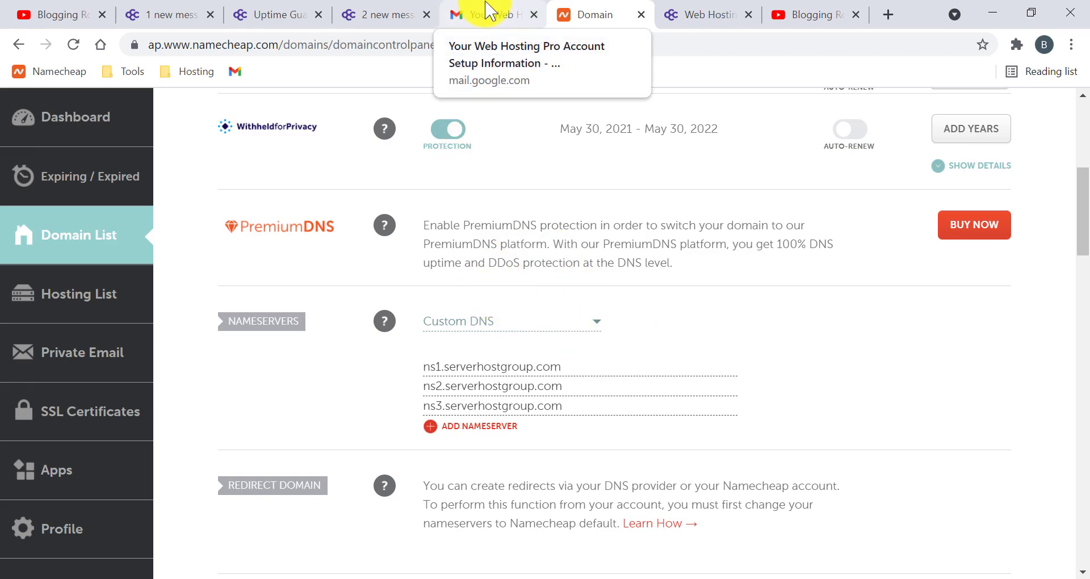
- Log in to the ChemiCloud client area with Remember Me ticked
click(689, 11)
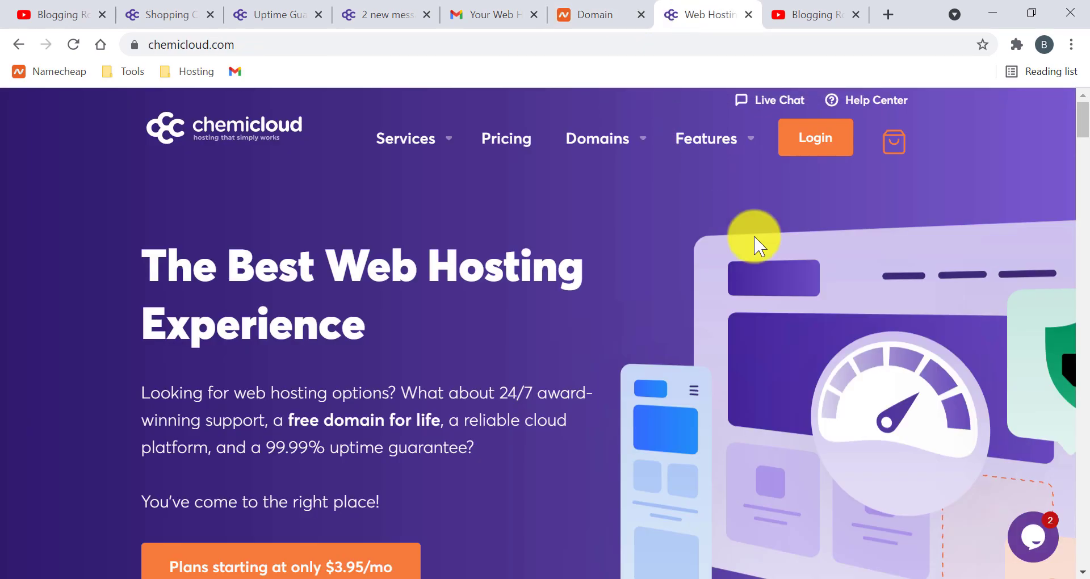
click(815, 147)
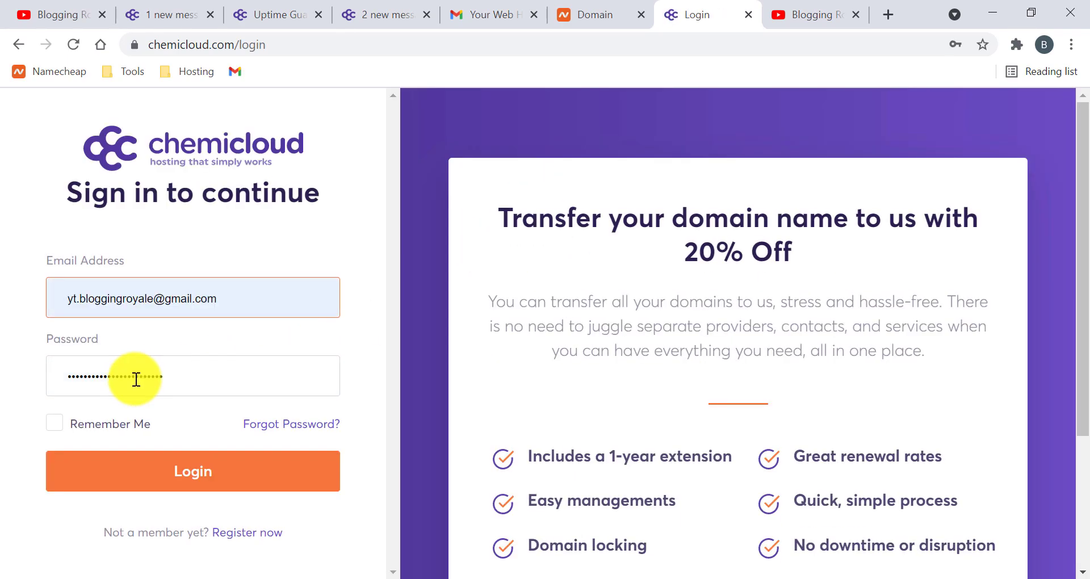
click(113, 435)
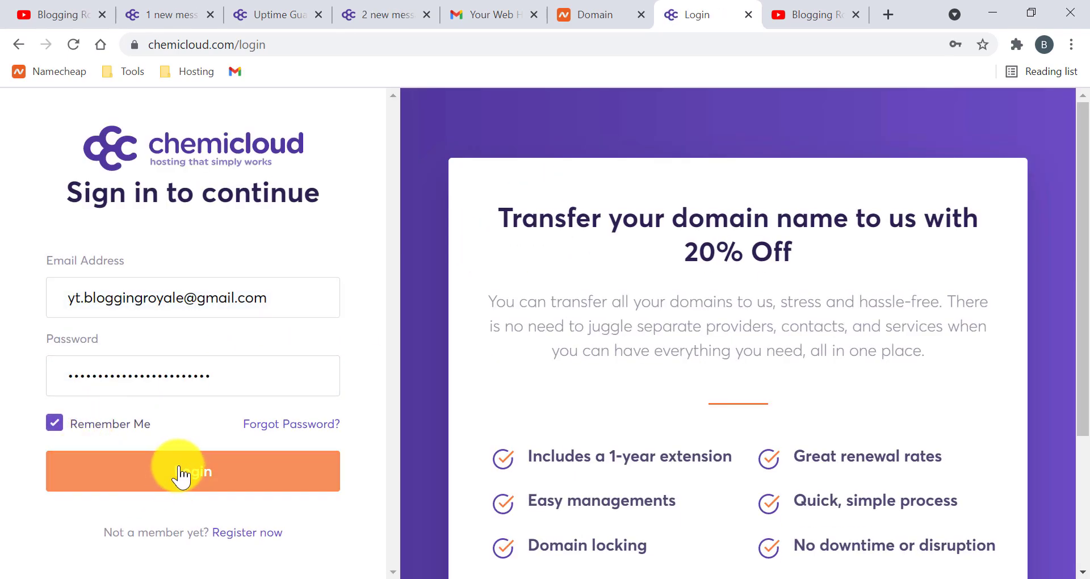
click(204, 472)
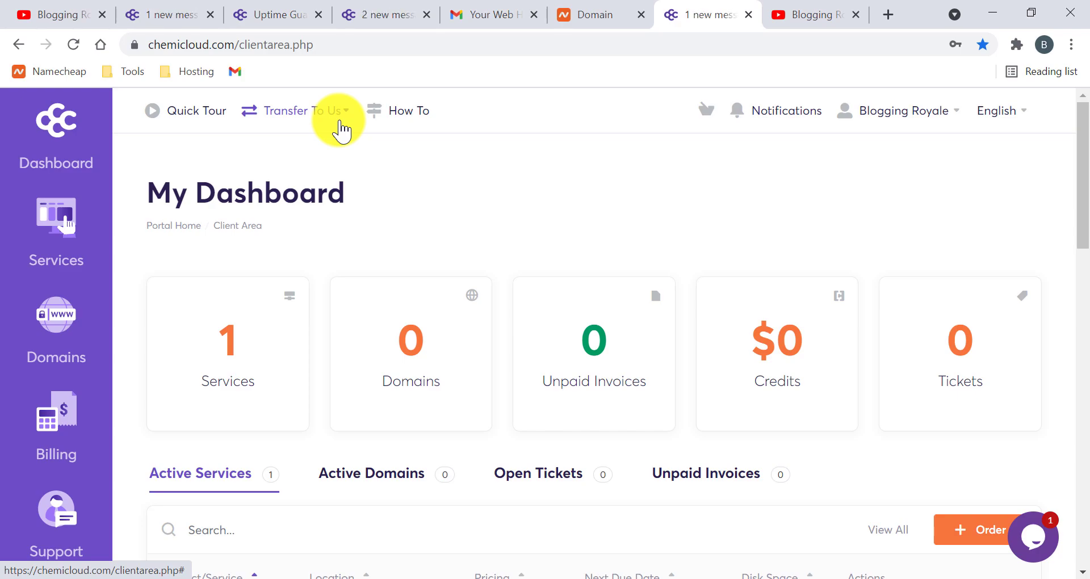
click(340, 128)
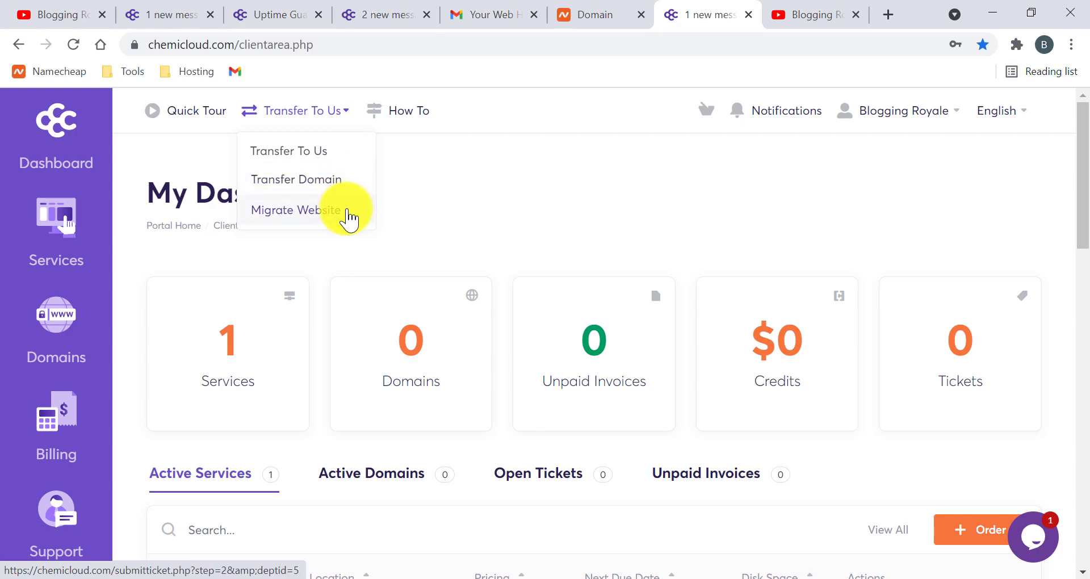
- Start a Migrate Website request and choose the Migrations ticket department
click(348, 217)
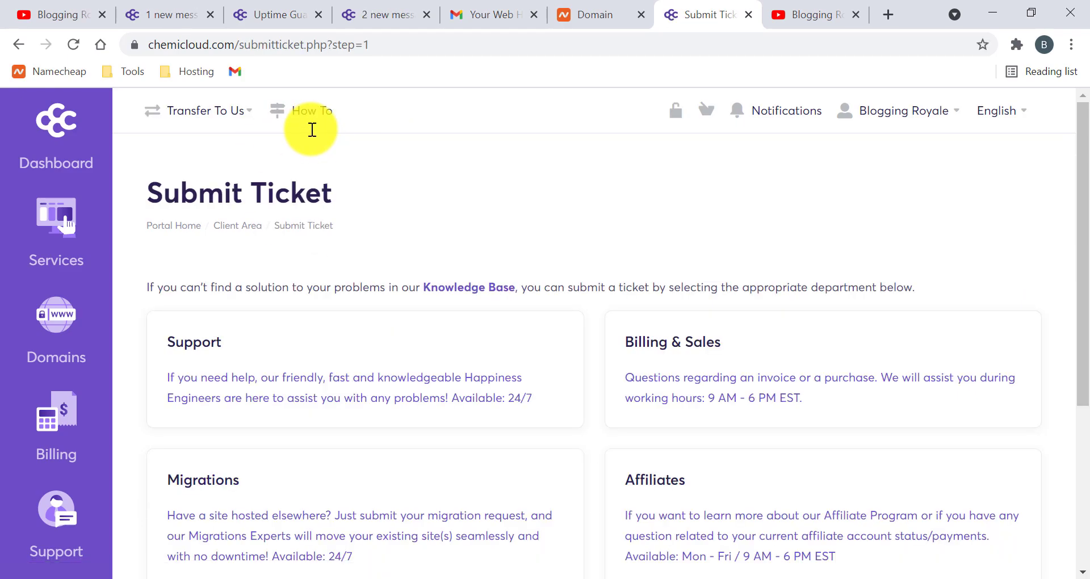
scroll(573, 329, down, 2)
scroll(596, 312, up, 2)
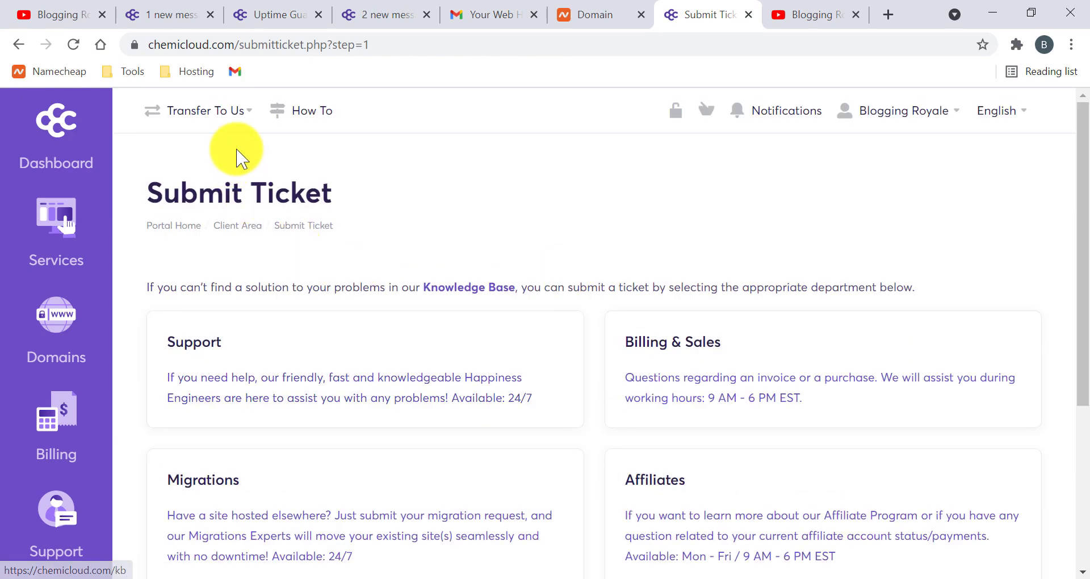
scroll(446, 375, down, 4)
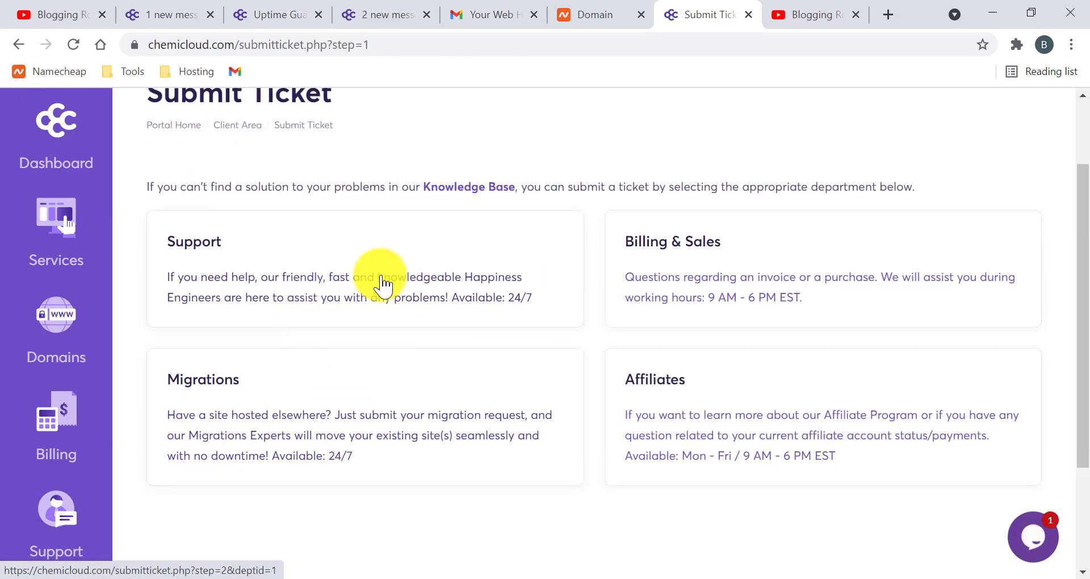
scroll(360, 253, up, 1)
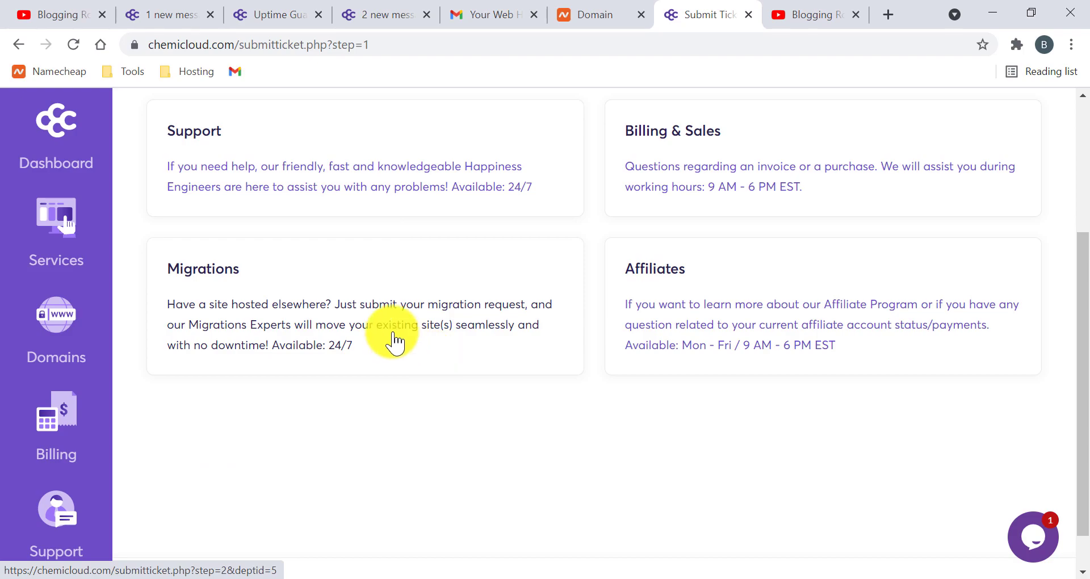
click(308, 312)
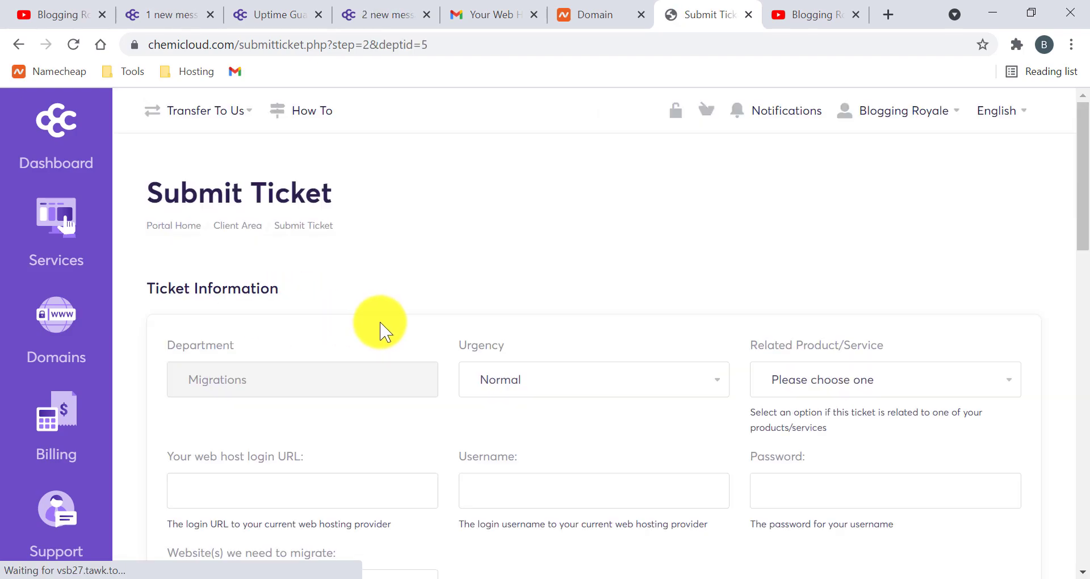
scroll(318, 332, down, 1)
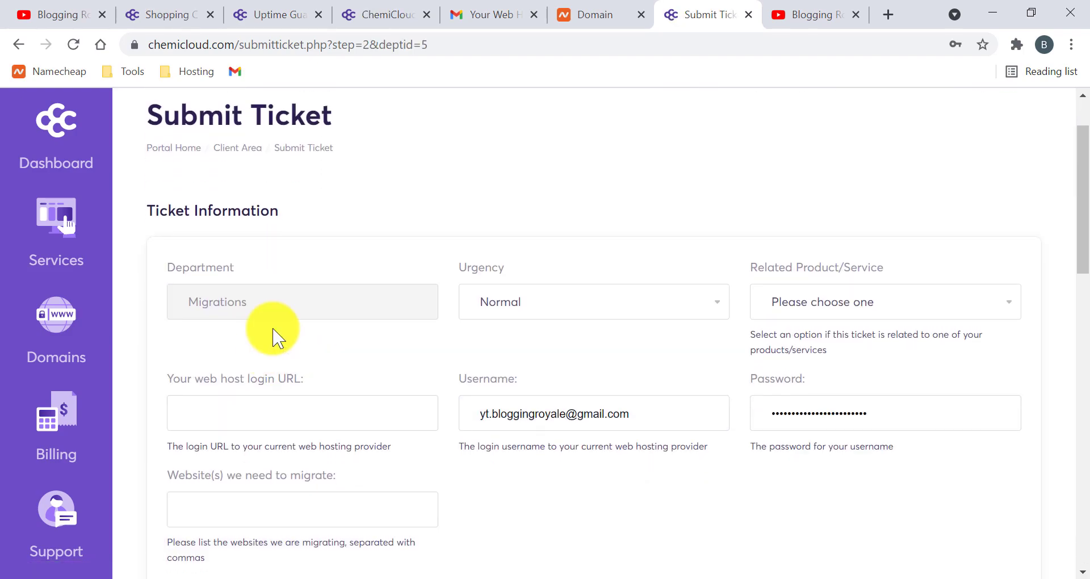
- Set the ticket urgency to Critical and link it to the Pro - royaleblogging.xyz service
click(543, 314)
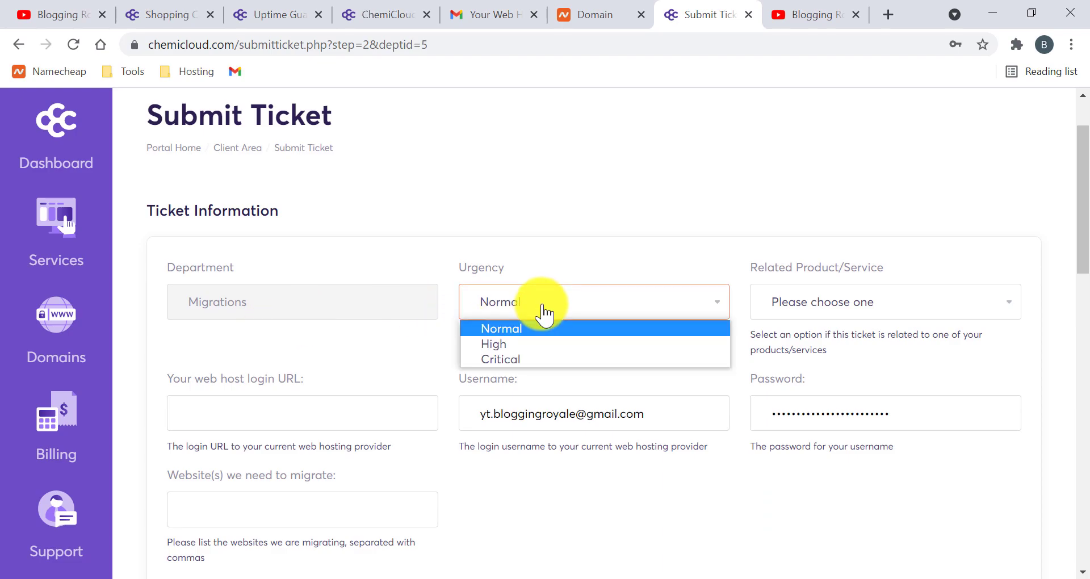
click(534, 345)
click(530, 313)
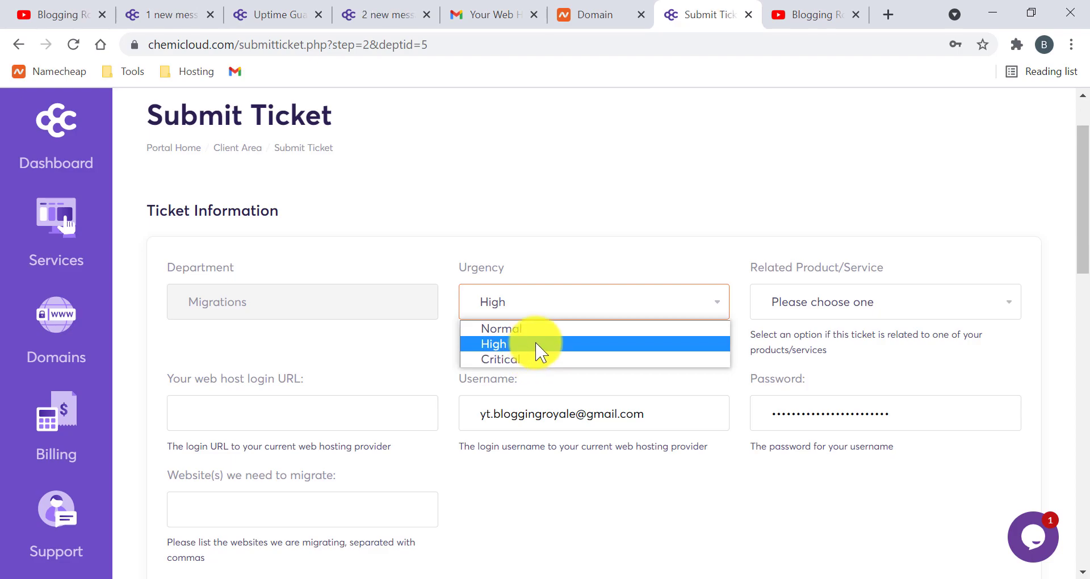
click(534, 359)
click(869, 309)
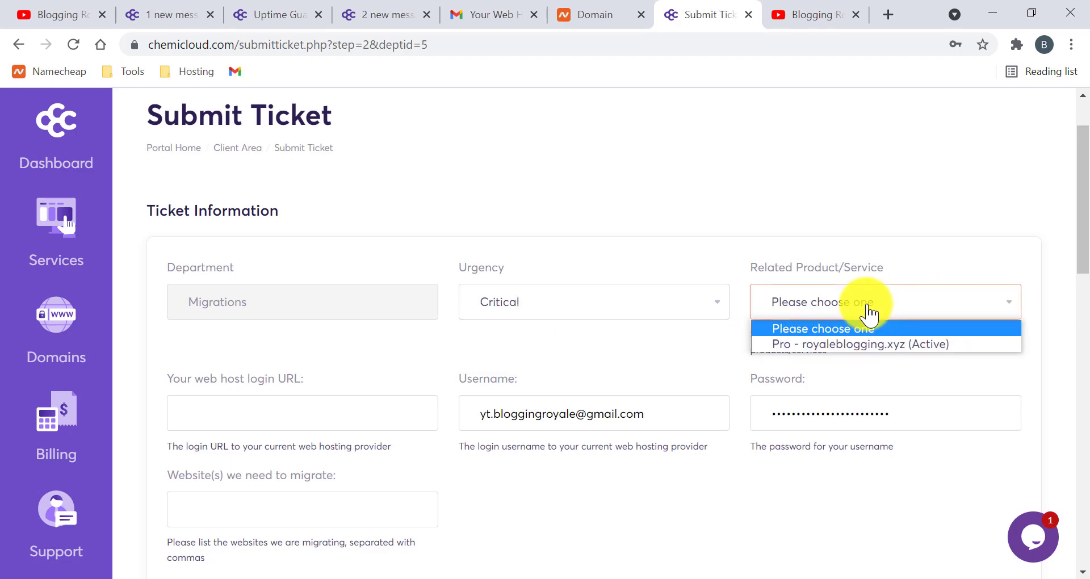
click(849, 344)
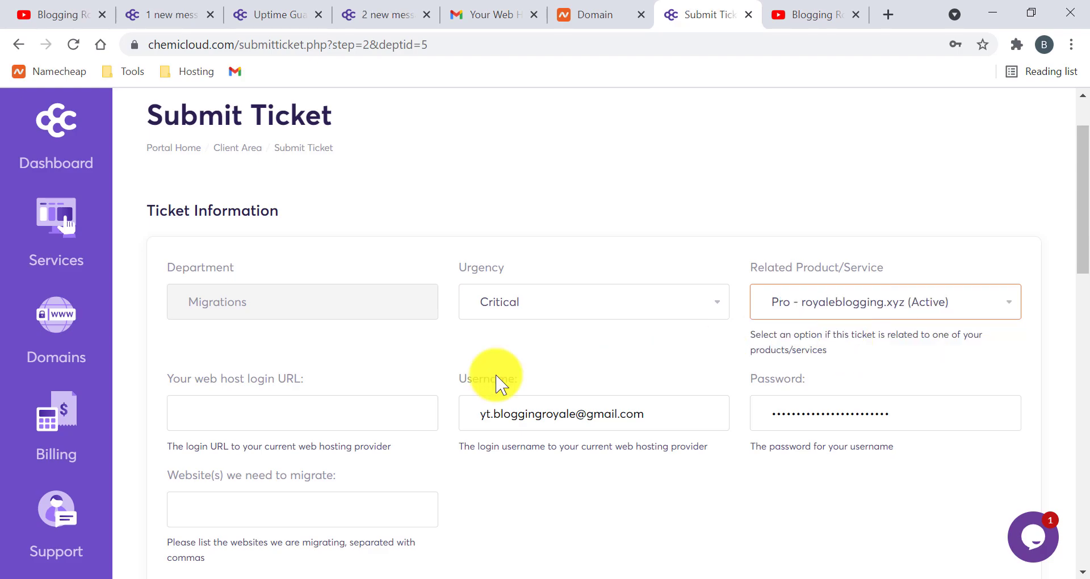
- Look over the rest of the migration form, then leave it for the client area dashboard
scroll(397, 385, down, 3)
click(311, 253)
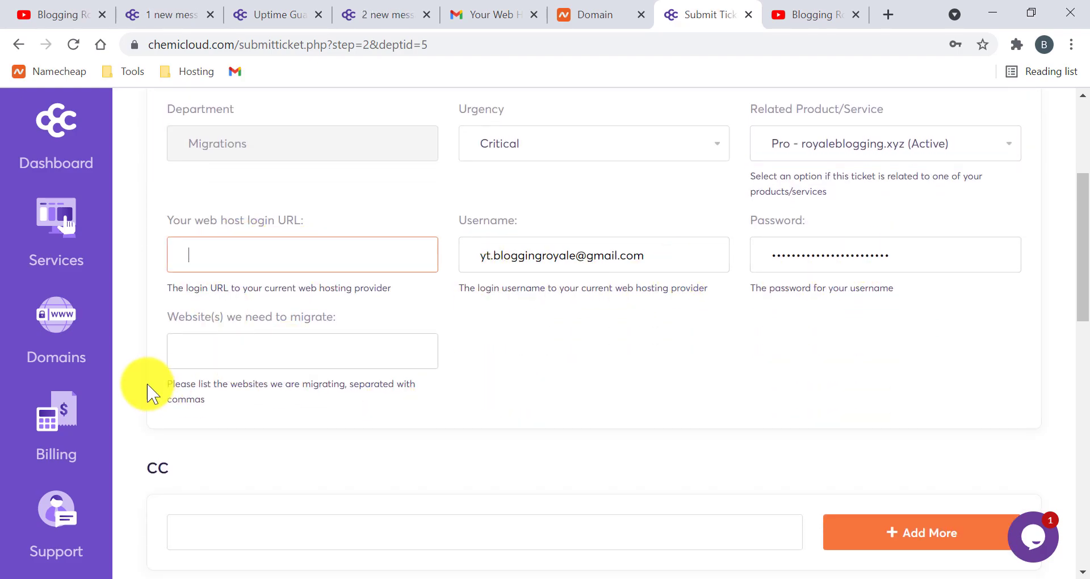
scroll(225, 358, down, 10)
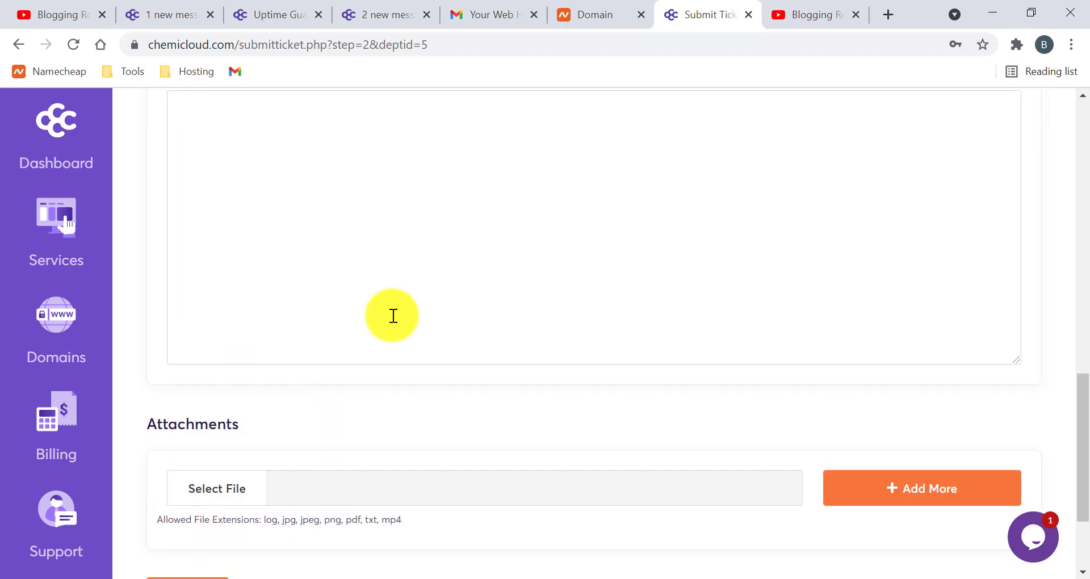
scroll(393, 316, up, 5)
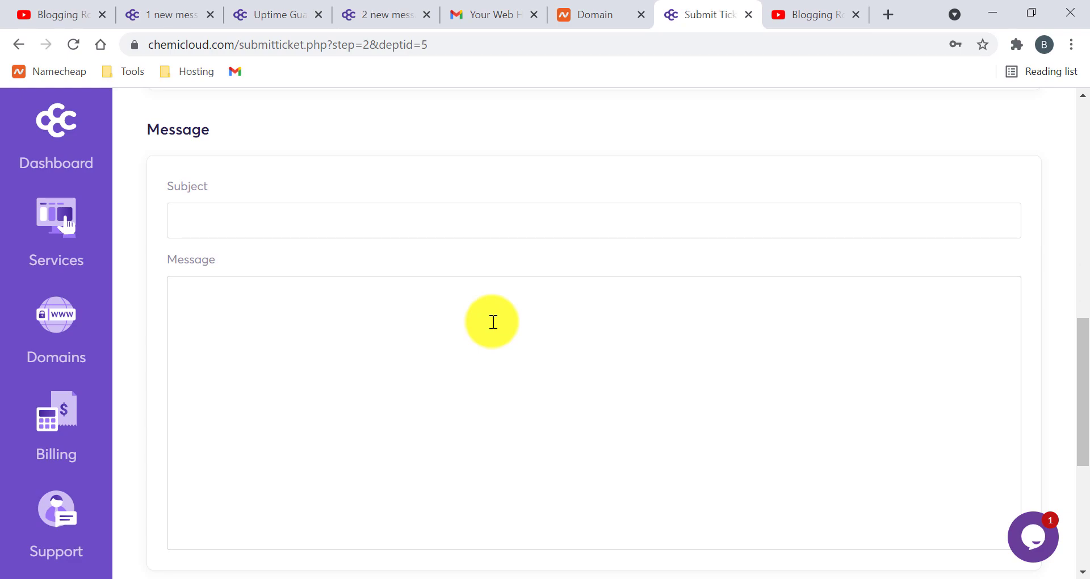
scroll(492, 322, down, 5)
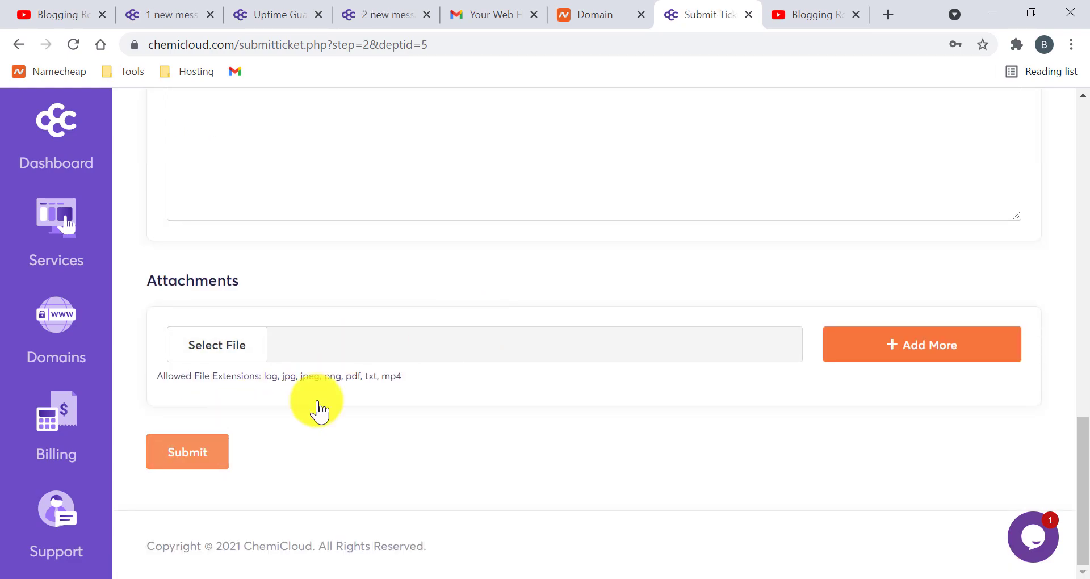
scroll(373, 378, up, 10)
click(55, 134)
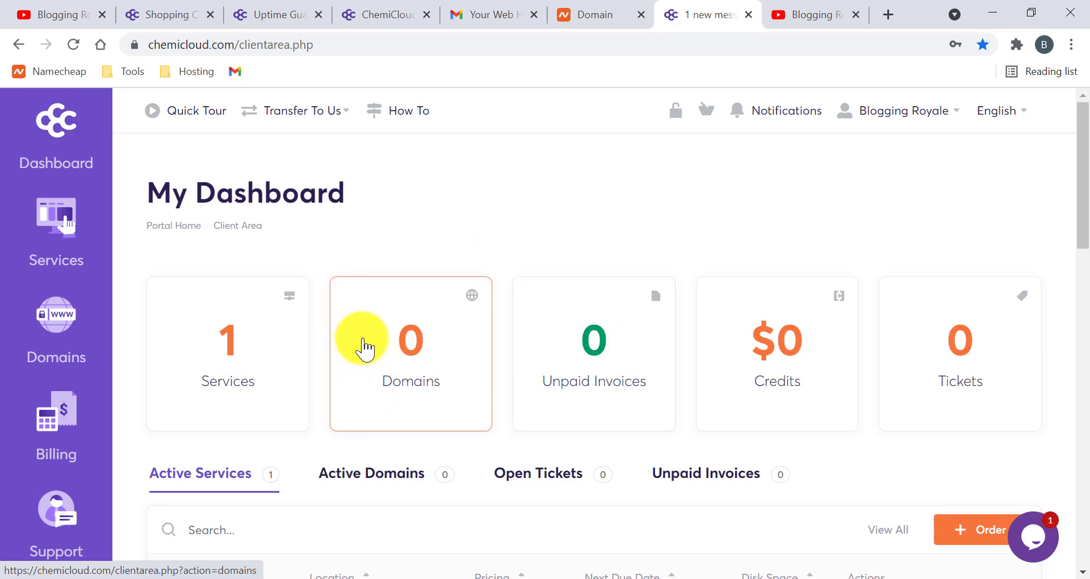
- Find the Pro plan for royaleblogging.xyz under Active Services and open its management page
scroll(364, 346, down, 5)
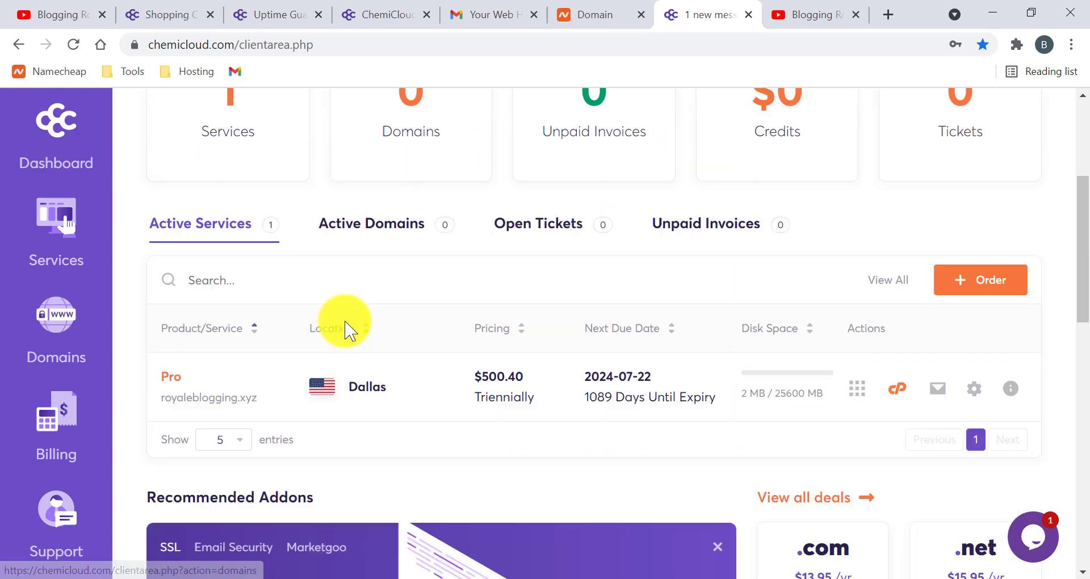
scroll(219, 304, up, 1)
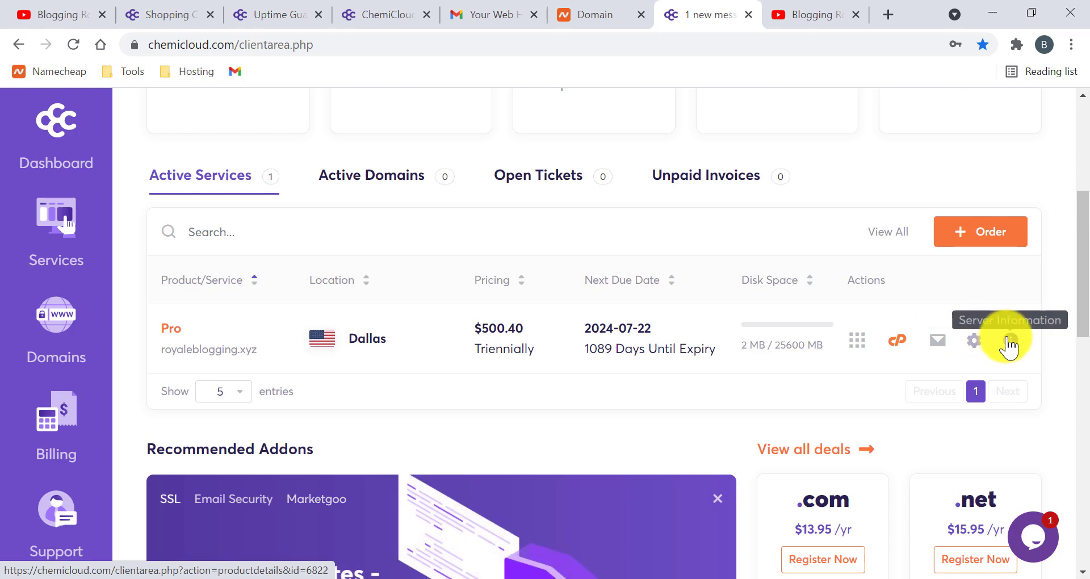
scroll(392, 340, down, 2)
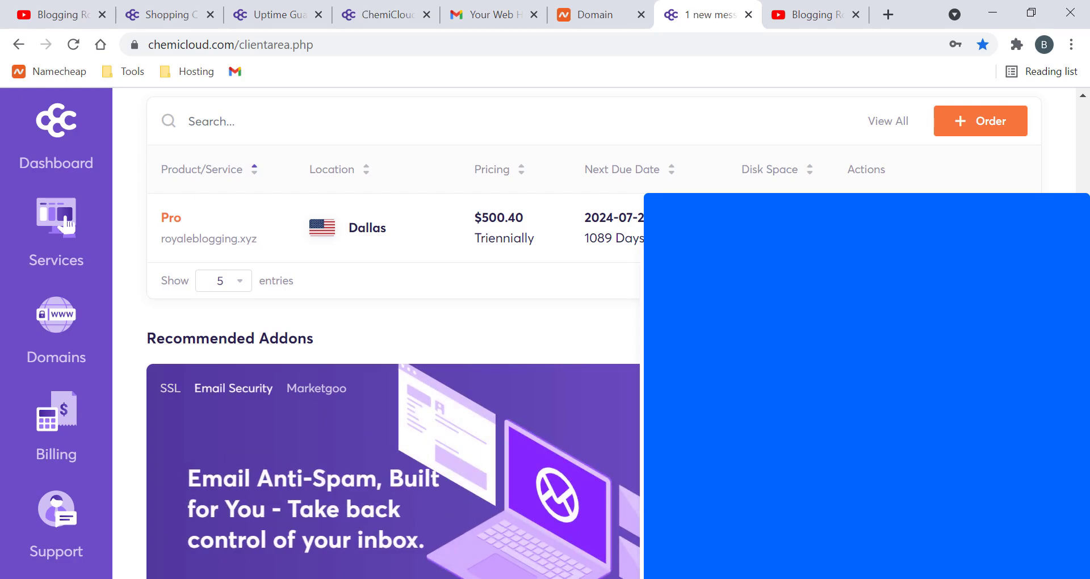
scroll(392, 341, down, 3)
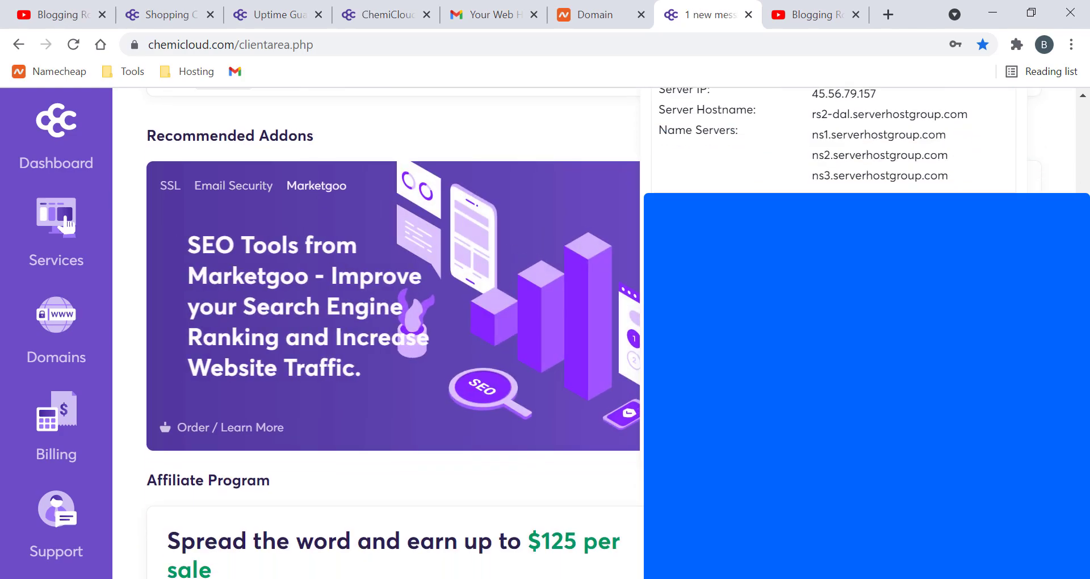
scroll(1011, 126, up, 2)
scroll(1010, 126, up, 4)
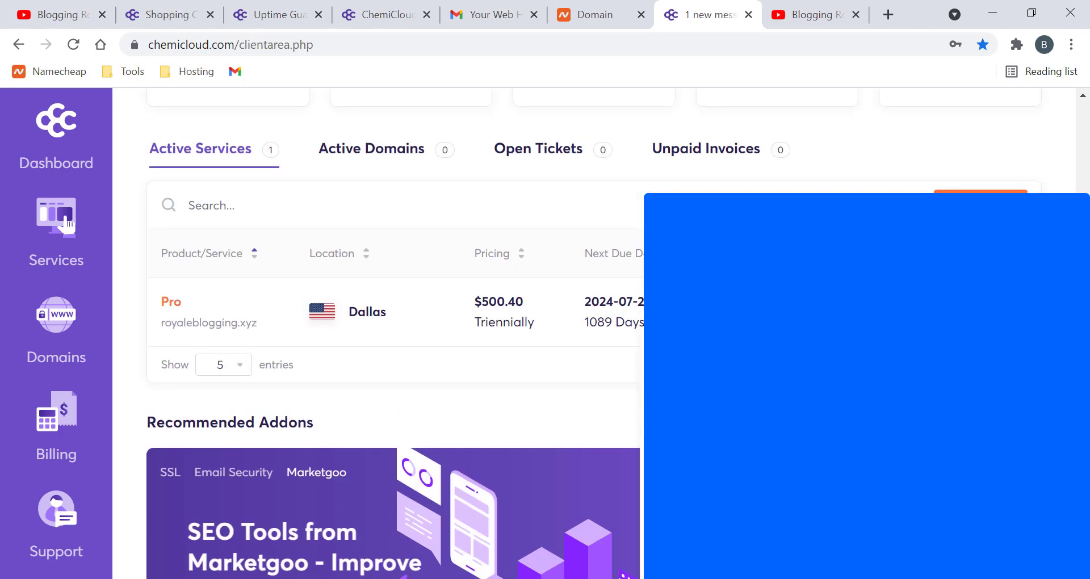
click(67, 224)
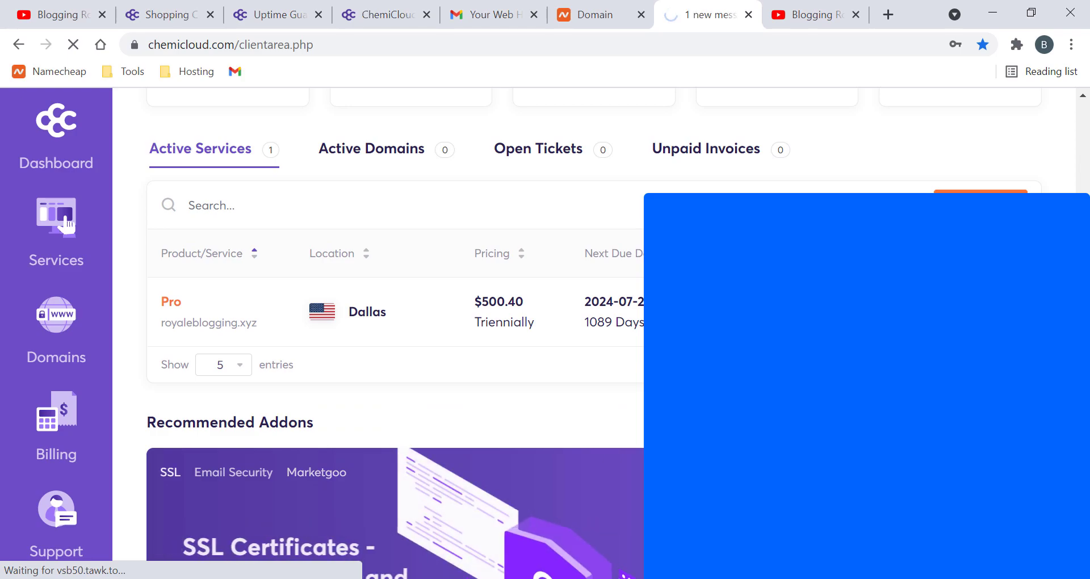
- Review the Shared Hosting - Pro page's Quick Shortcuts, Billing Overview and Addons, then log in to cPanel
click(974, 313)
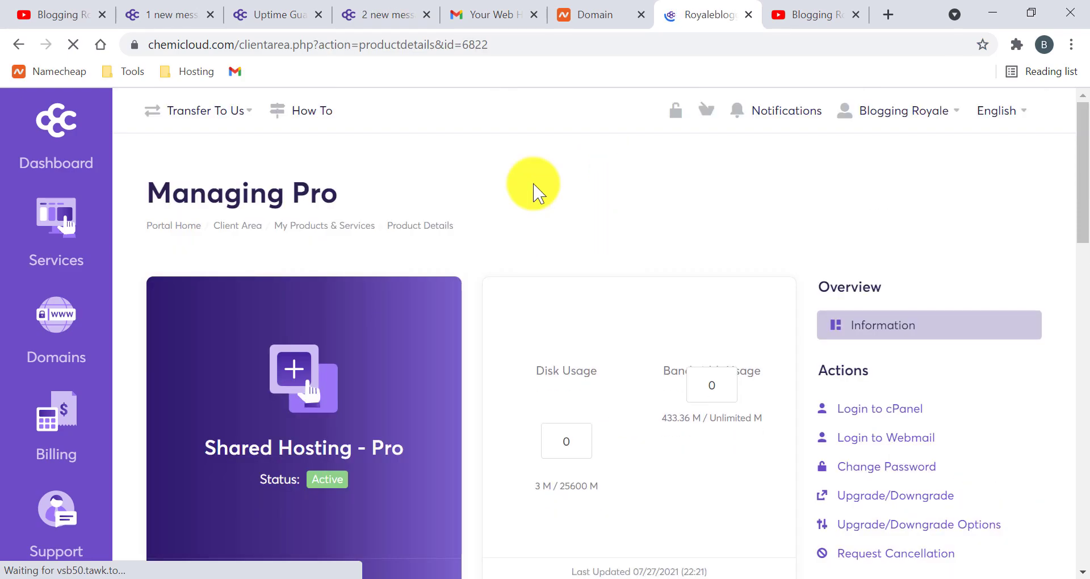
scroll(435, 404, down, 1)
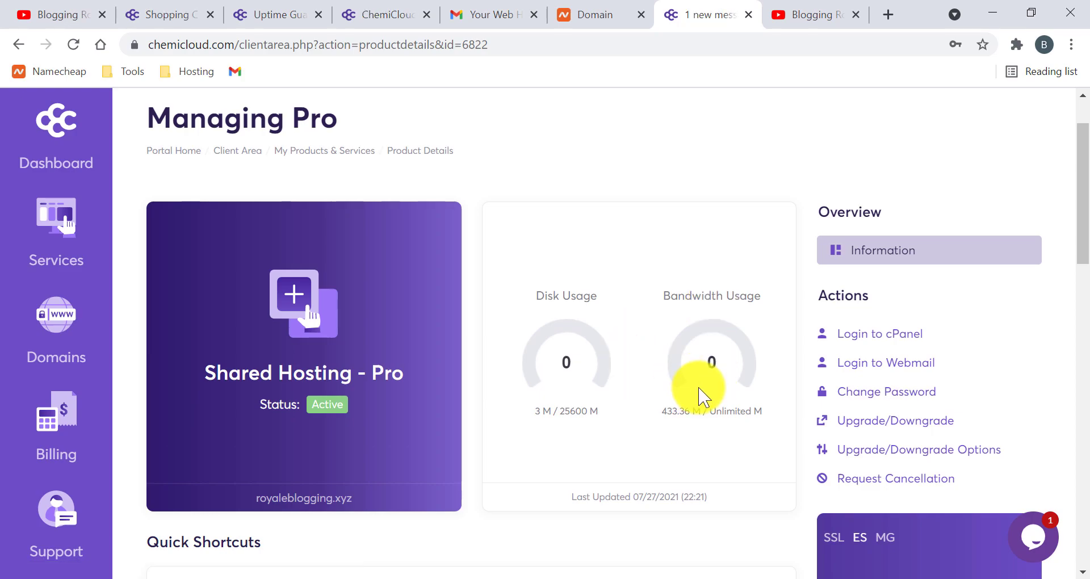
scroll(413, 389, down, 8)
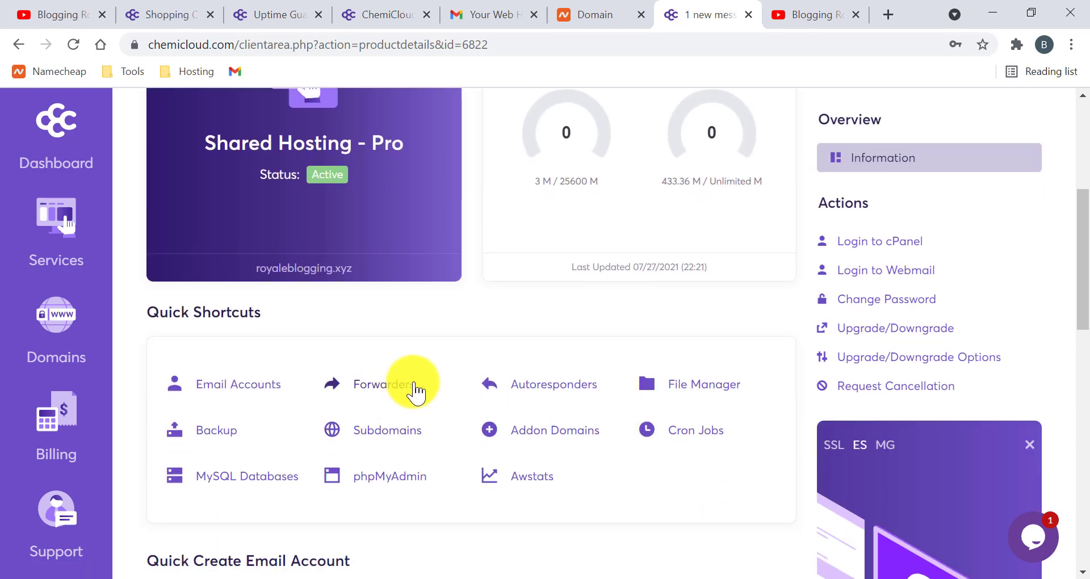
scroll(348, 319, down, 3)
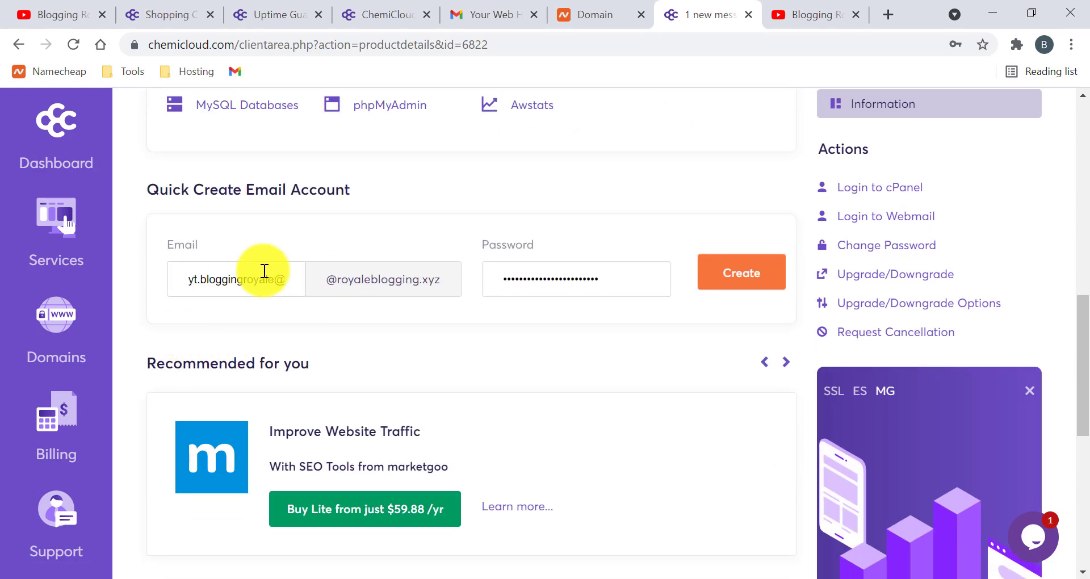
scroll(514, 318, down, 3)
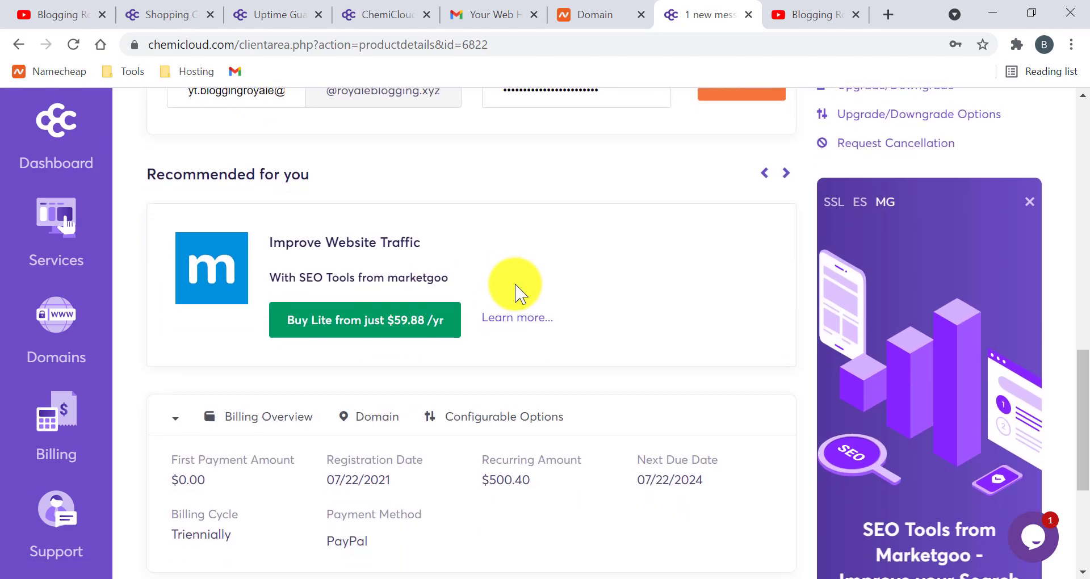
scroll(377, 343, up, 4)
scroll(479, 365, down, 6)
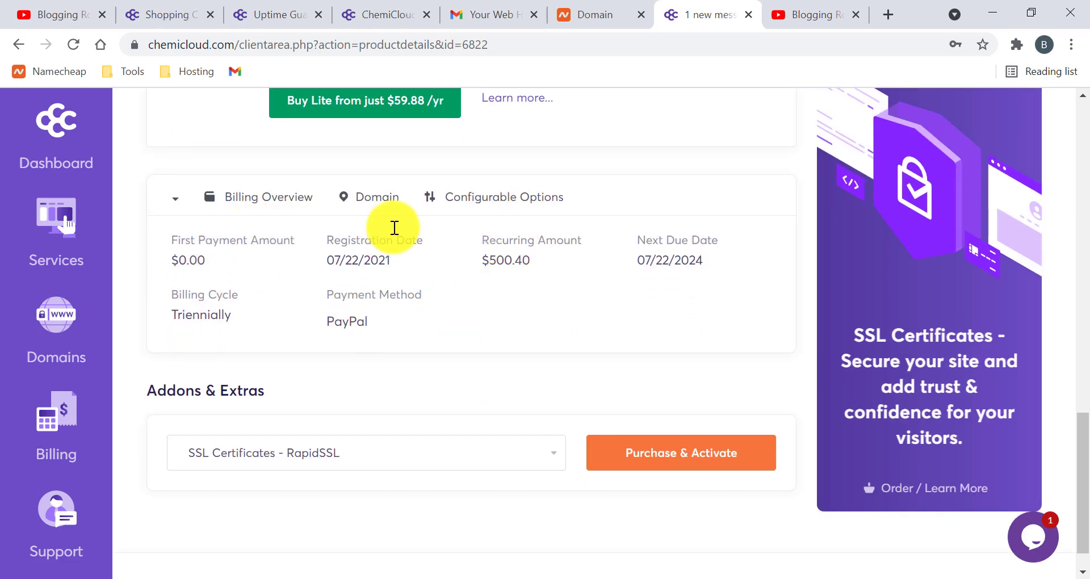
scroll(304, 340, down, 1)
scroll(420, 325, up, 15)
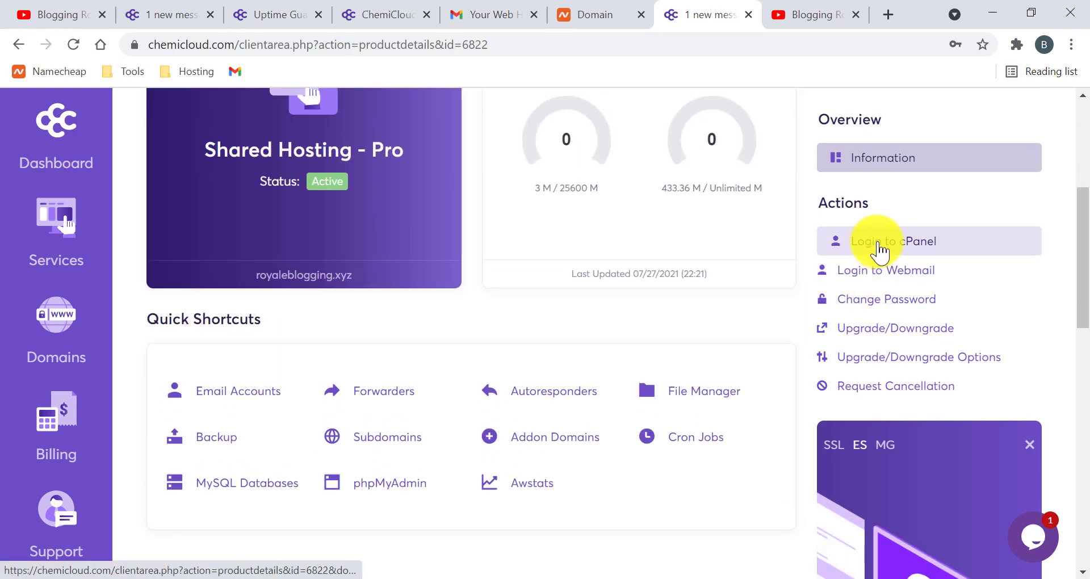
click(951, 253)
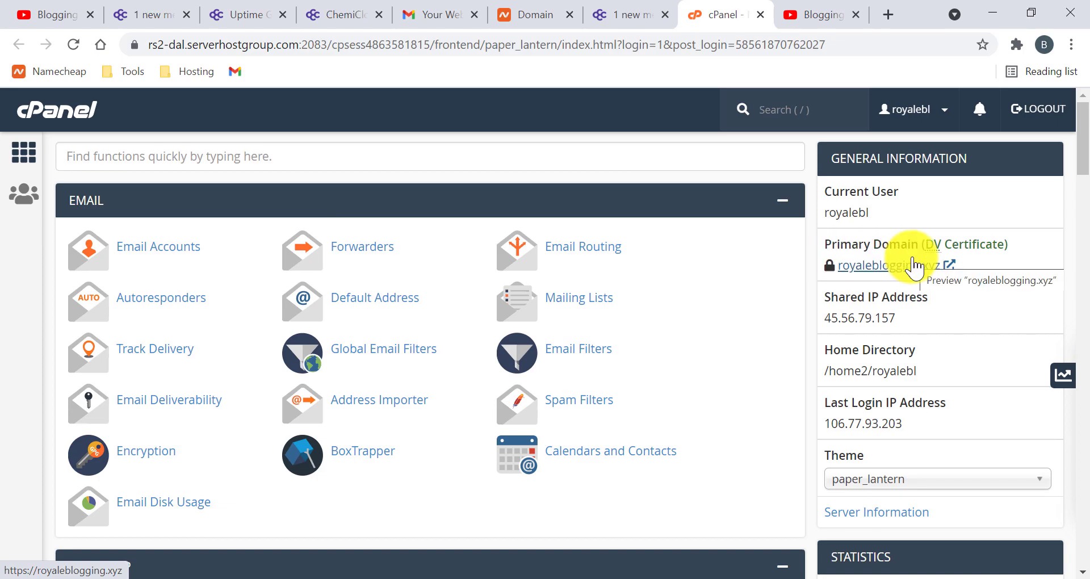
- Browse the cPanel home through the EMAIL, JETBACKUP, FILES, DATABASES and DOMAINS sections
scroll(863, 274, down, 8)
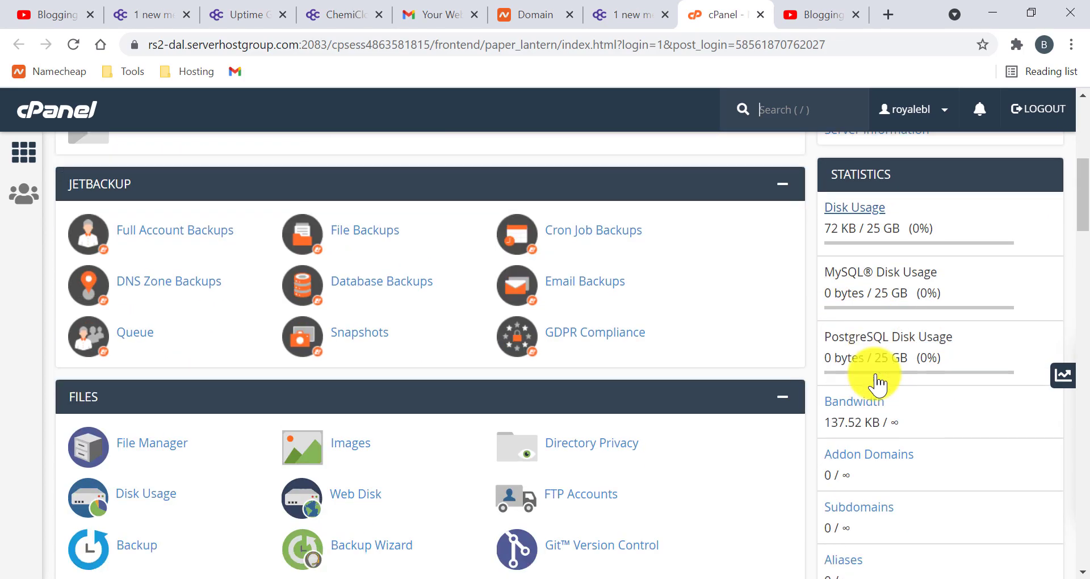
scroll(863, 355, up, 8)
scroll(856, 452, down, 20)
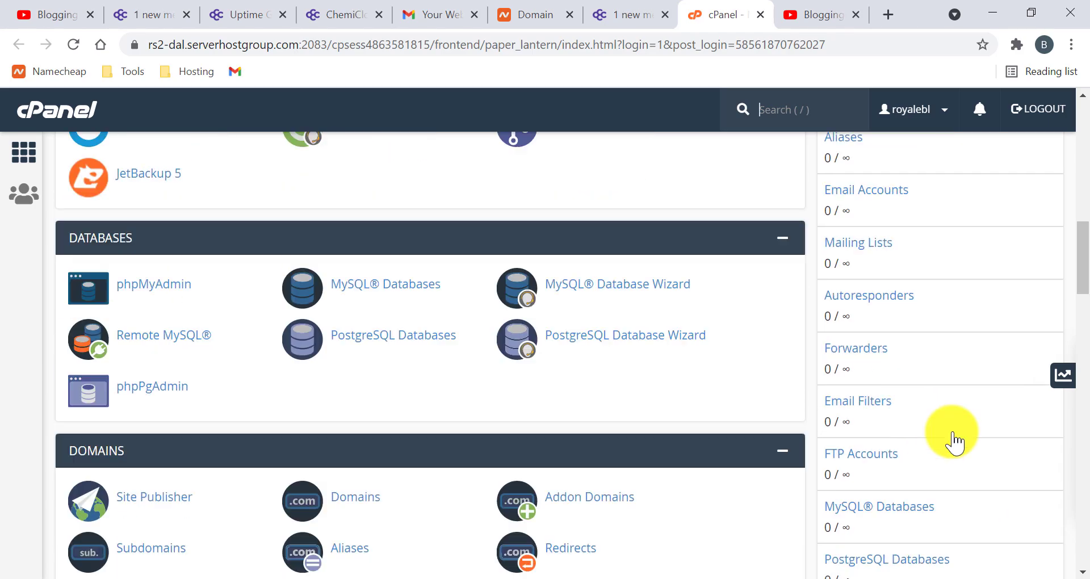
scroll(963, 341, up, 20)
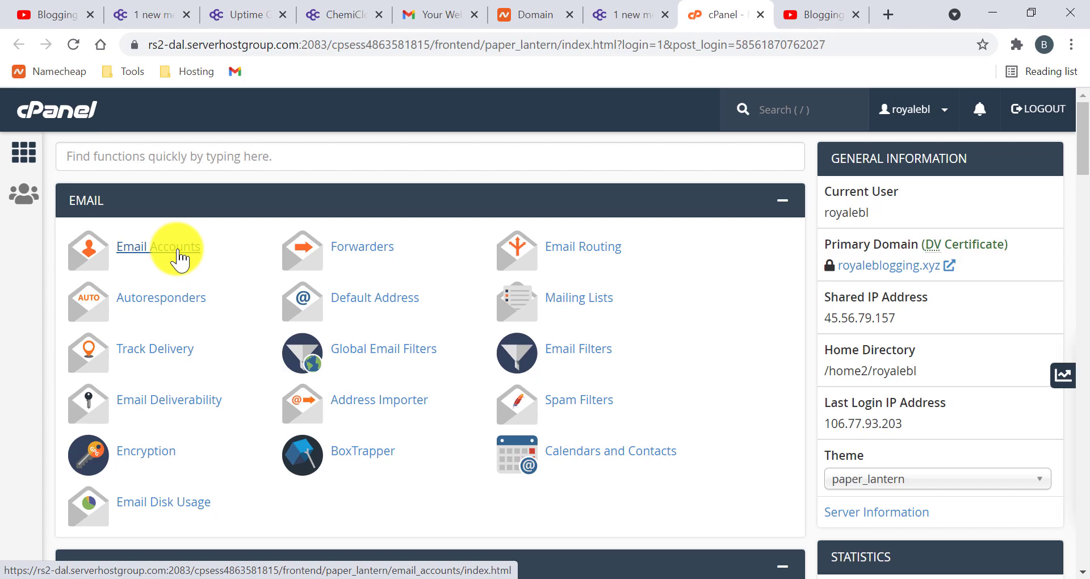
scroll(287, 321, down, 5)
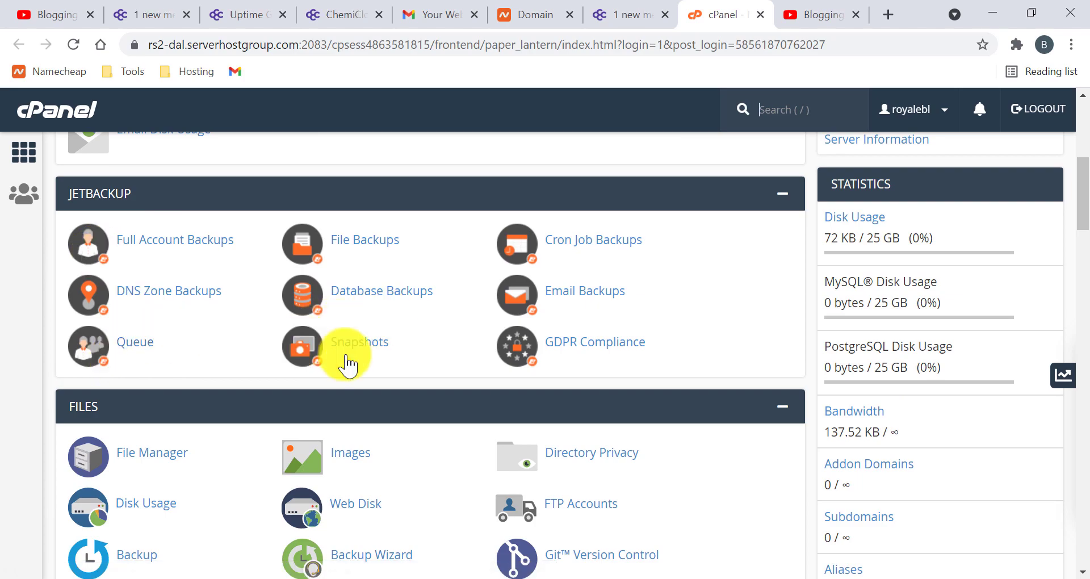
scroll(117, 227, down, 1)
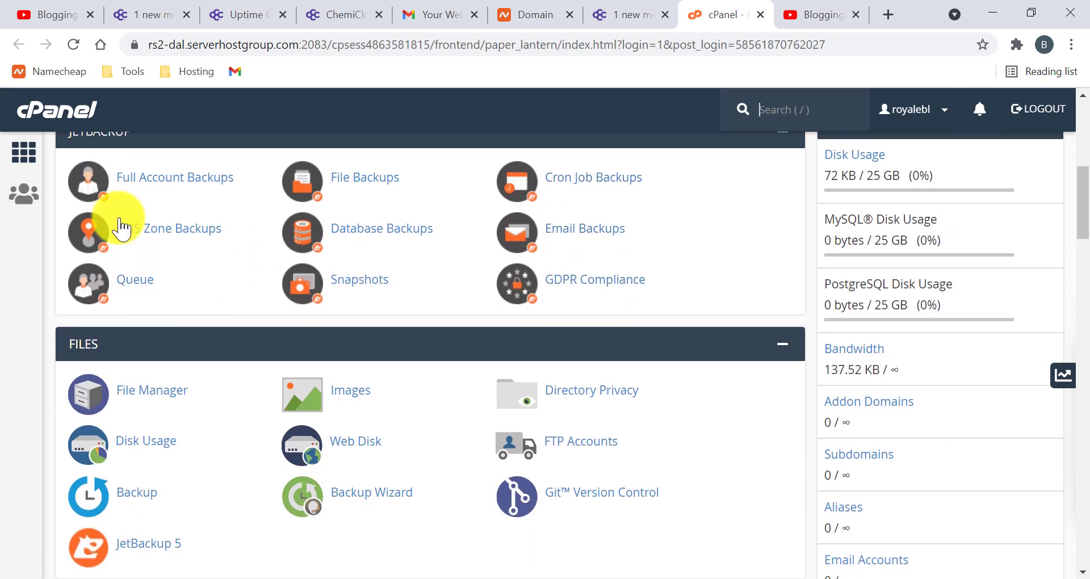
scroll(117, 263, up, 2)
scroll(231, 325, down, 2)
scroll(231, 322, down, 2)
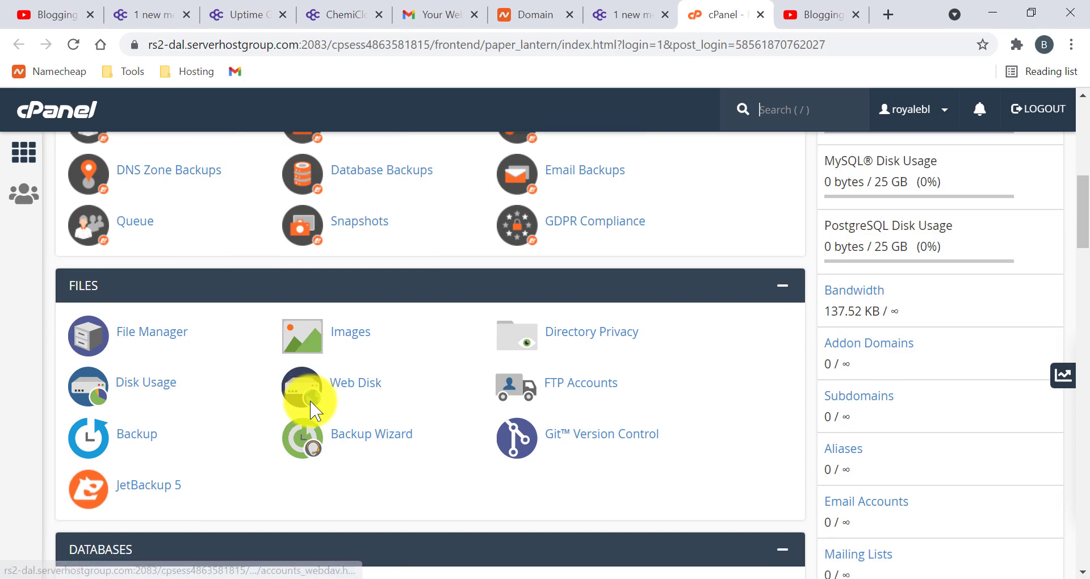
scroll(175, 285, down, 4)
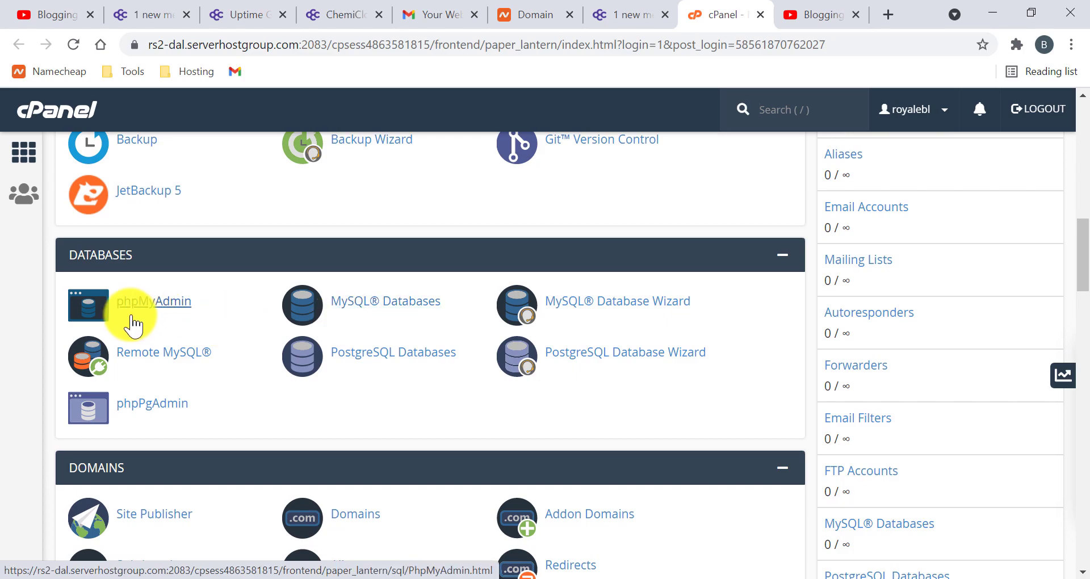
scroll(362, 325, down, 2)
scroll(363, 326, down, 3)
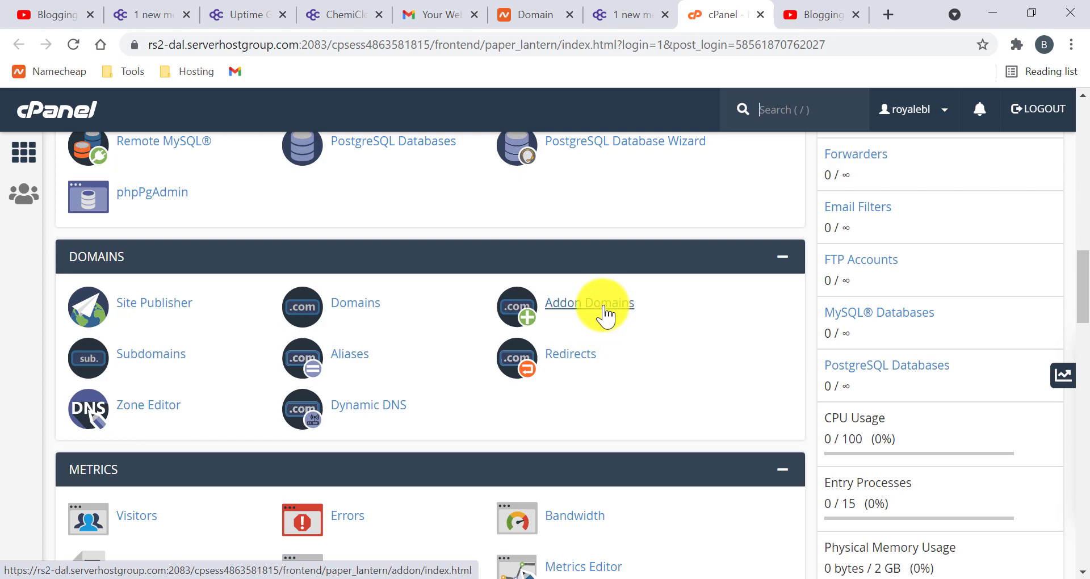
scroll(287, 382, down, 1)
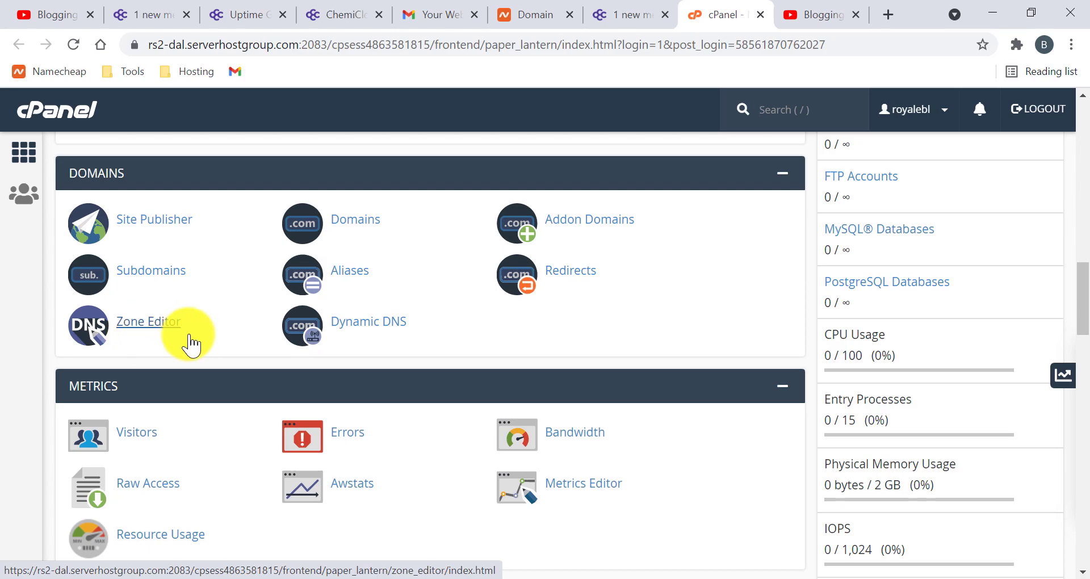
scroll(187, 341, down, 2)
scroll(264, 401, down, 2)
scroll(262, 397, down, 4)
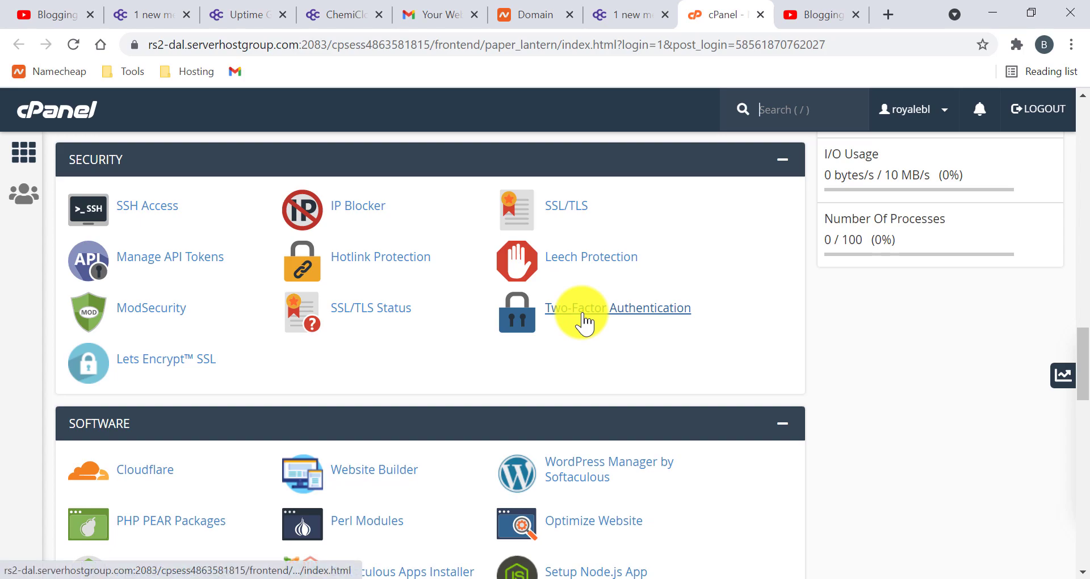
click(185, 367)
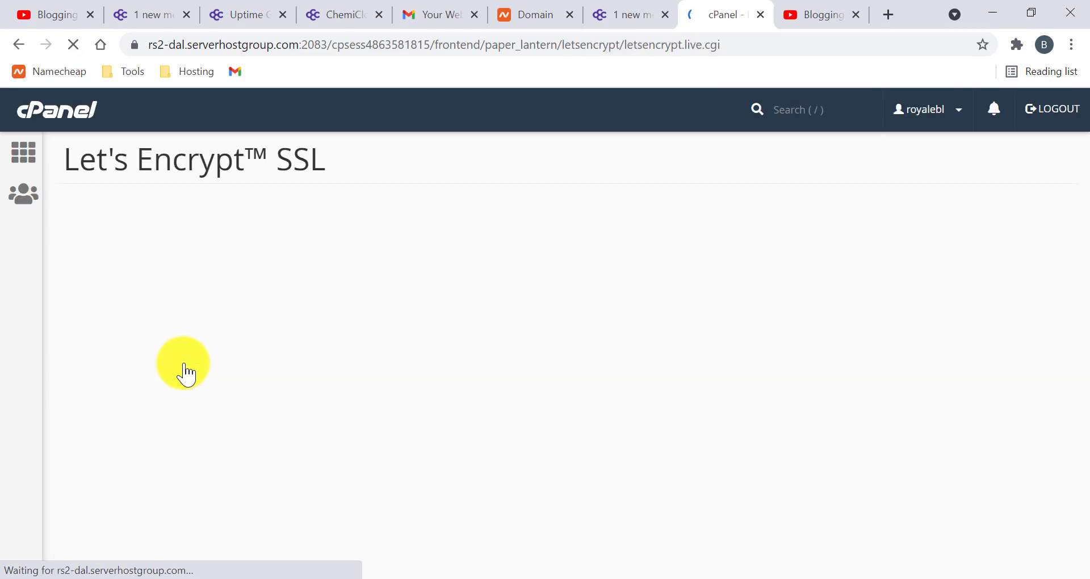
scroll(403, 356, down, 4)
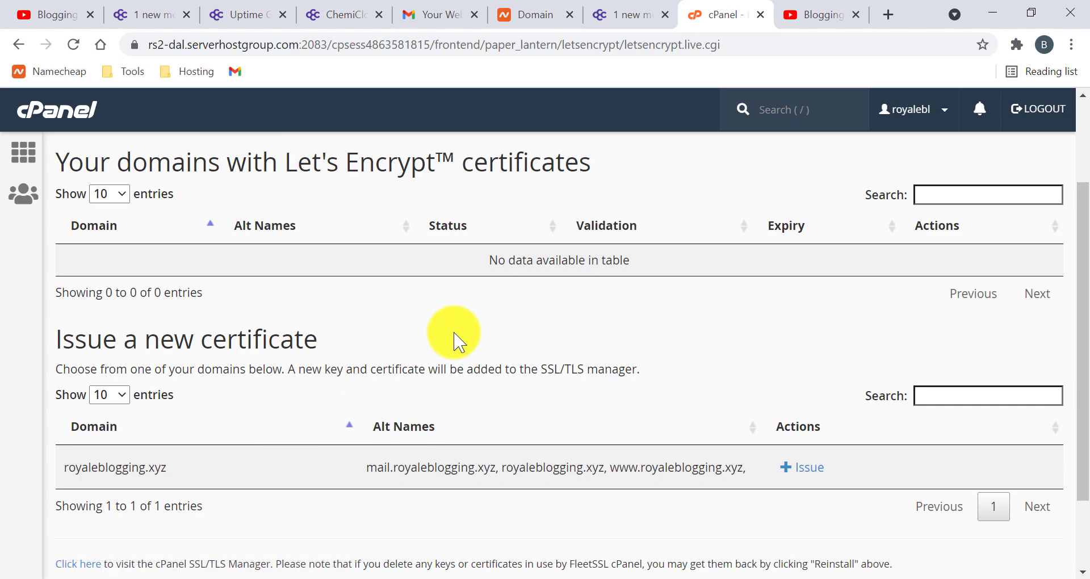
scroll(454, 431, up, 4)
scroll(477, 433, down, 3)
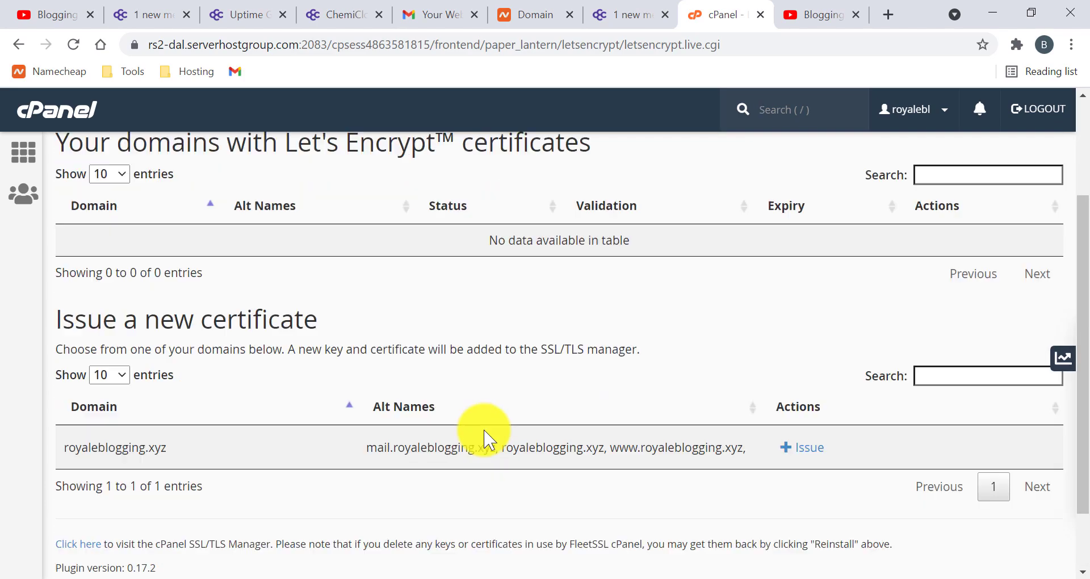
scroll(389, 426, up, 3)
scroll(316, 390, down, 4)
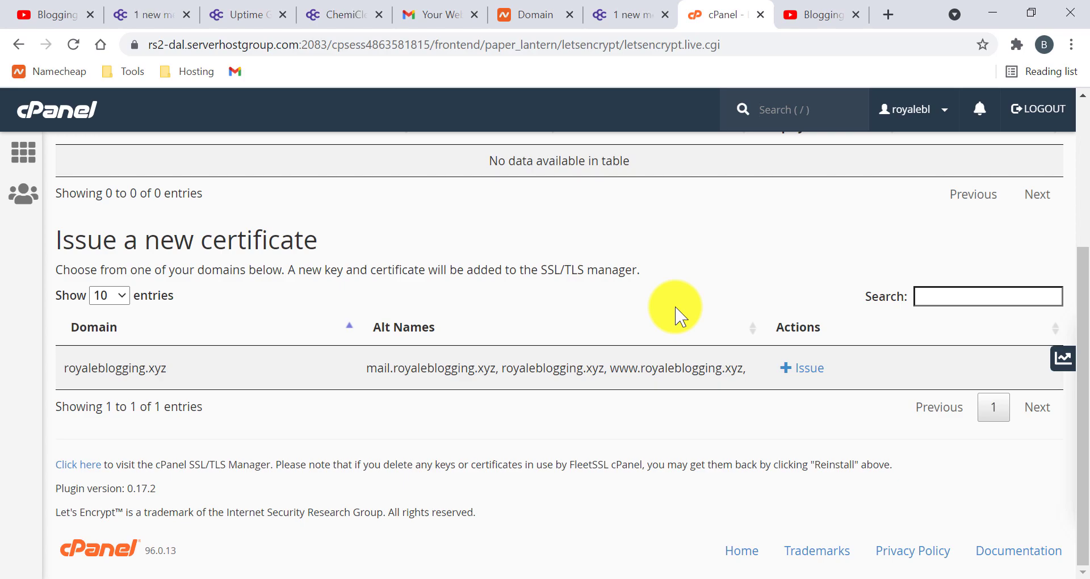
scroll(680, 317, up, 4)
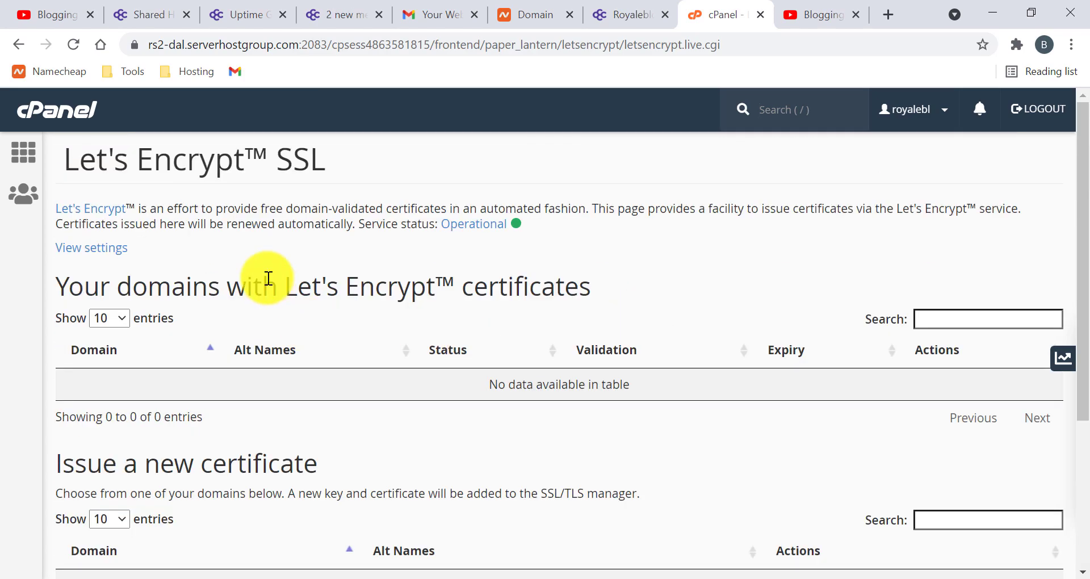
click(19, 153)
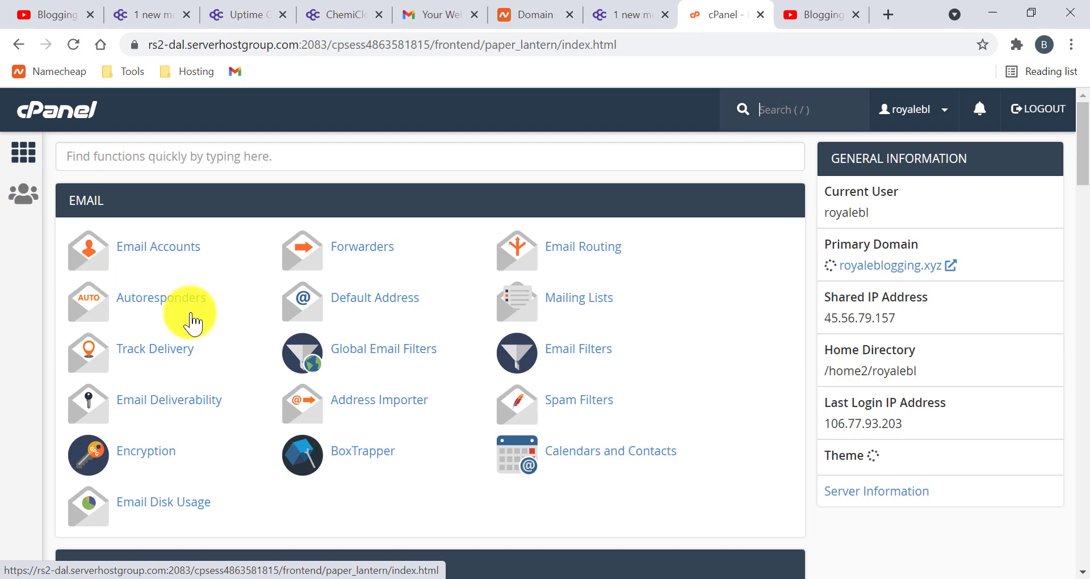
- Go to the Software section and open Select PHP Version with its extensions list
scroll(260, 333, down, 15)
scroll(265, 410, down, 11)
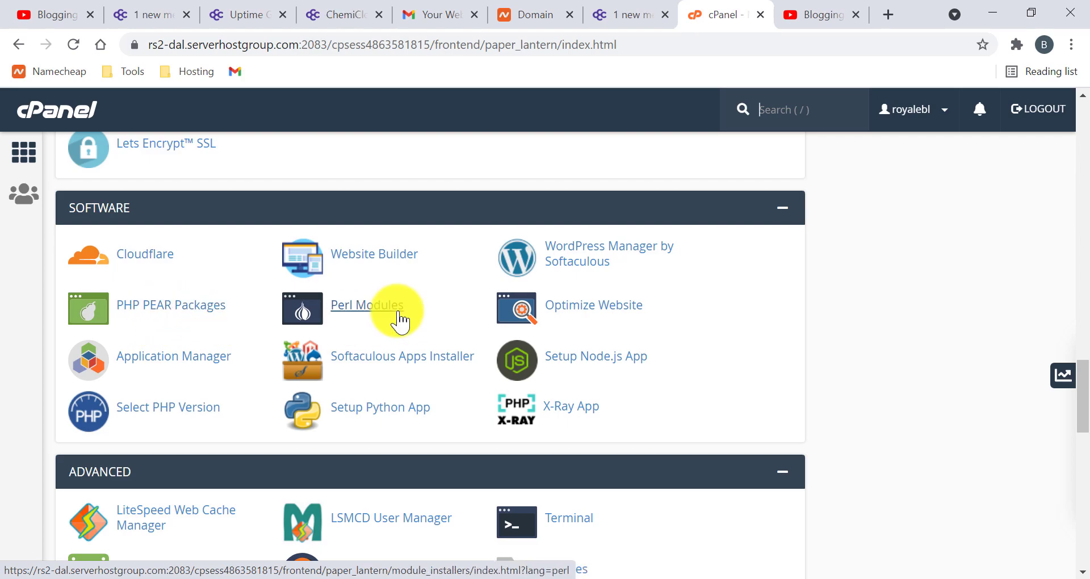
scroll(267, 394, down, 2)
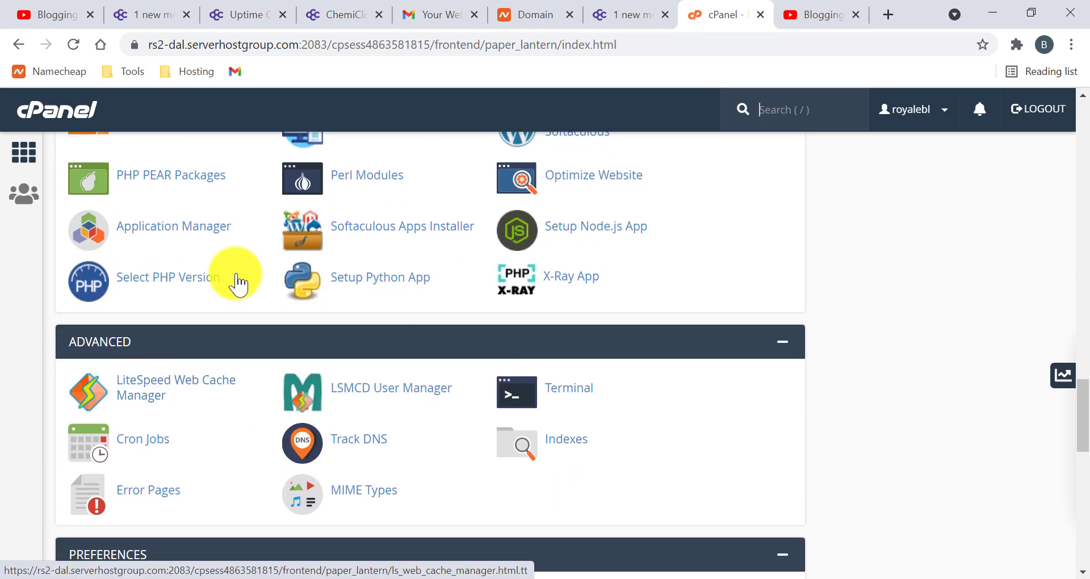
click(181, 294)
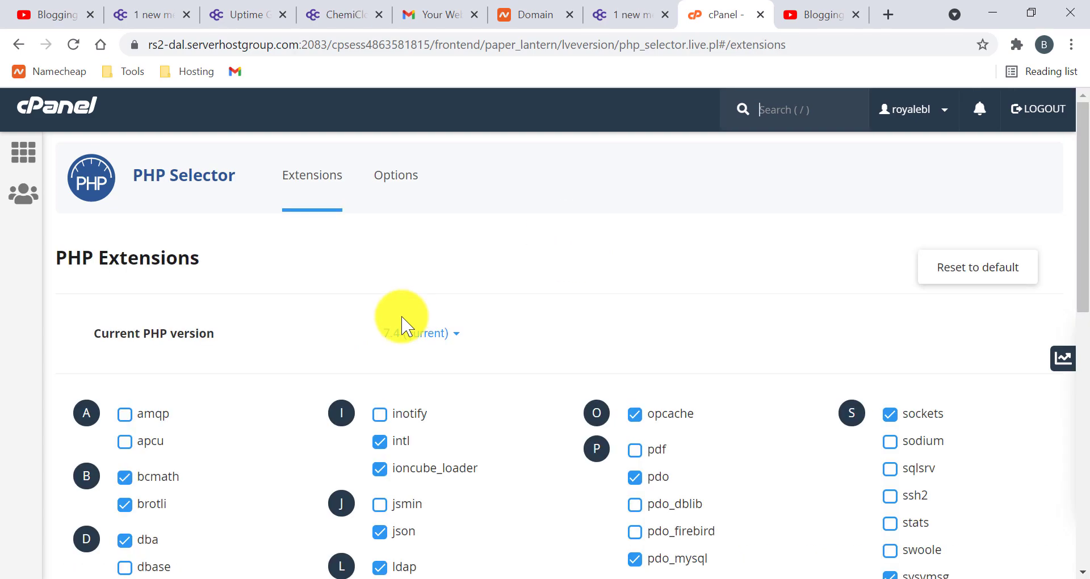
- Keep the current PHP version at 7.4 and switch to the PHP Options tab
click(414, 334)
scroll(297, 376, down, 2)
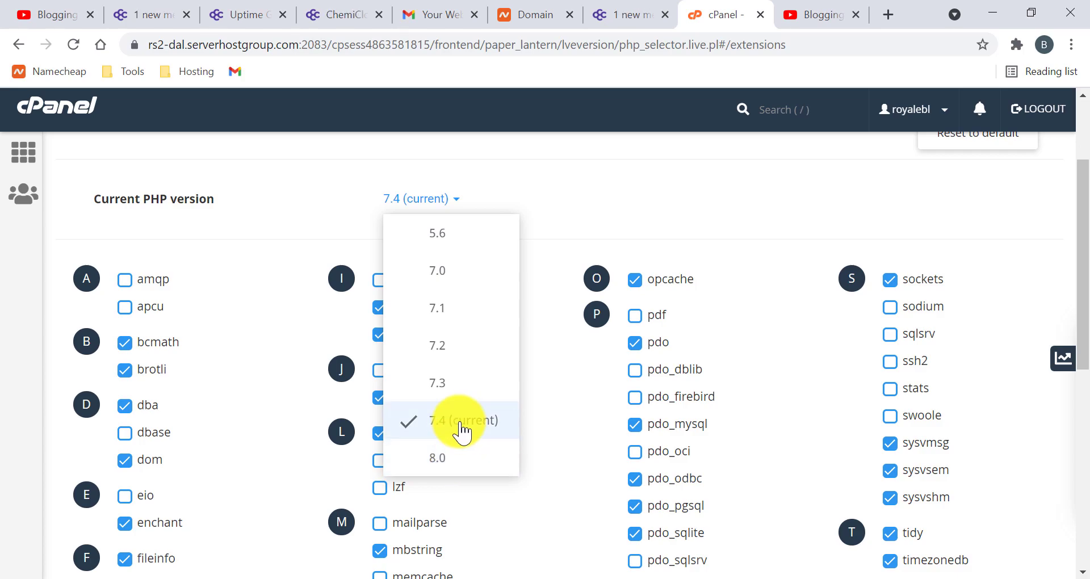
click(297, 231)
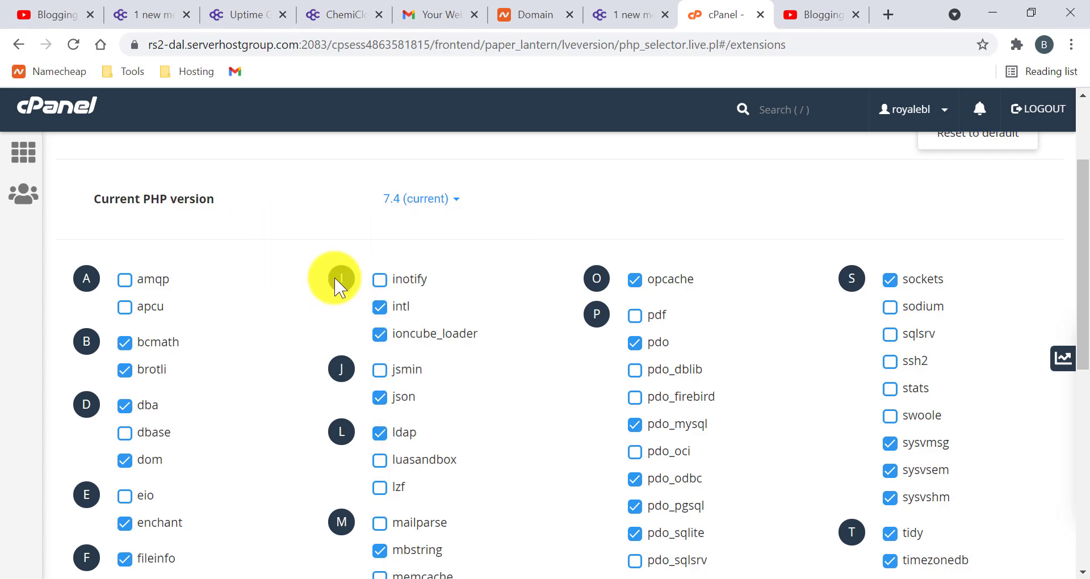
scroll(336, 280, up, 3)
click(383, 187)
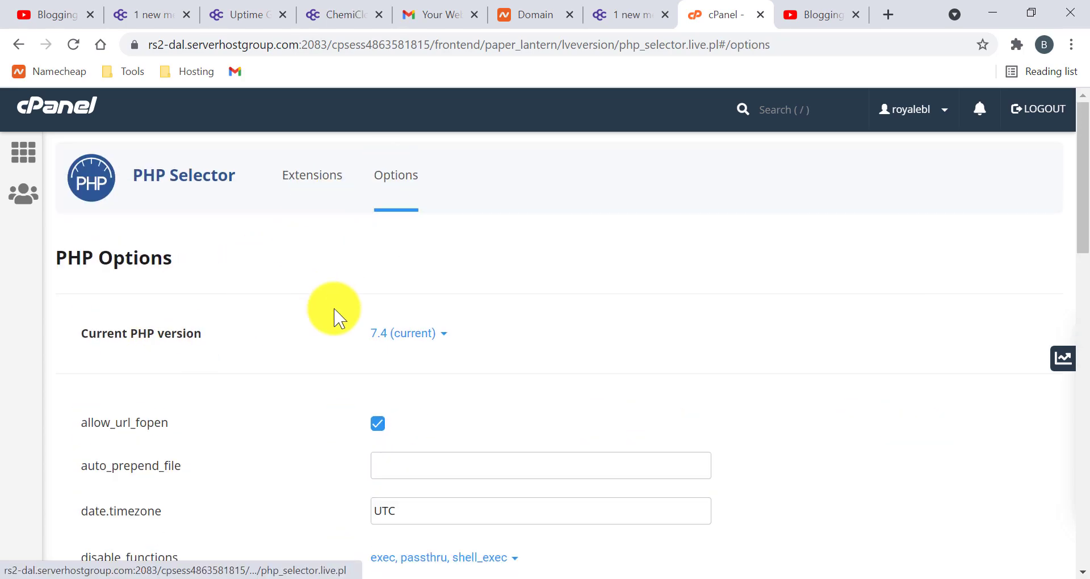
scroll(238, 353, down, 4)
scroll(321, 311, up, 2)
scroll(321, 311, down, 8)
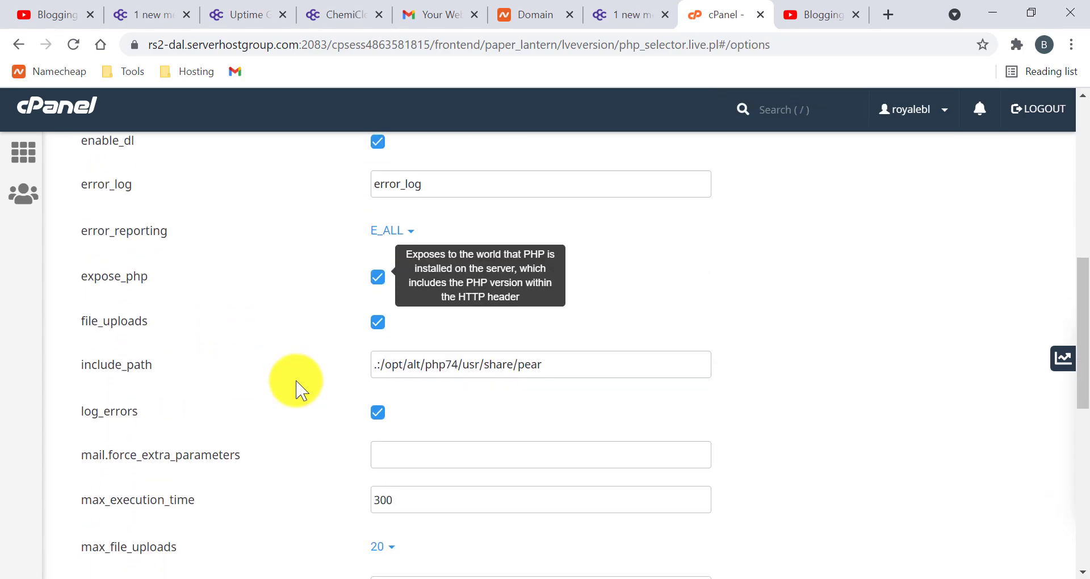
scroll(306, 426, down, 4)
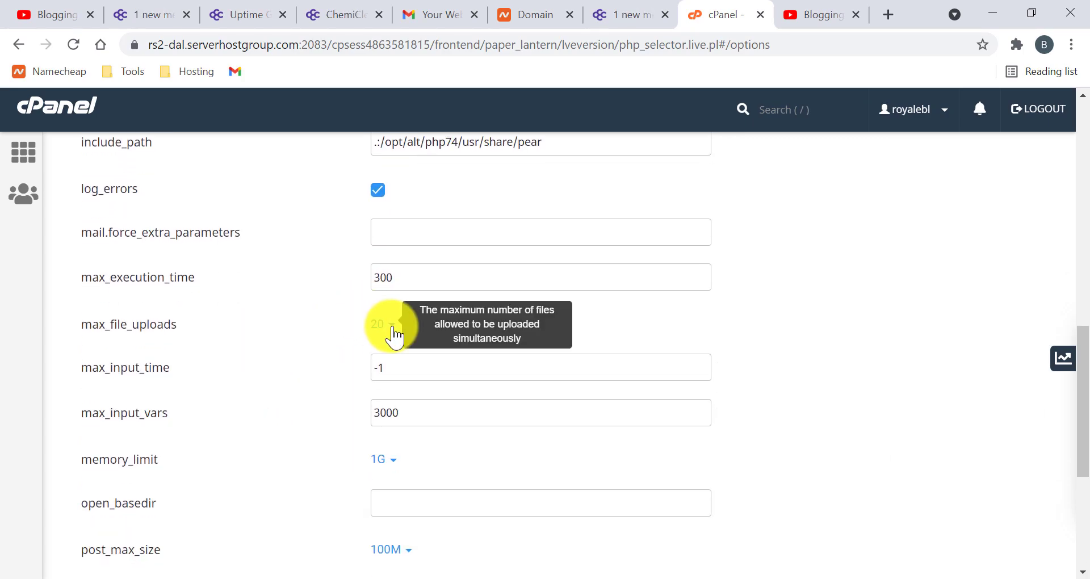
scroll(340, 380, down, 2)
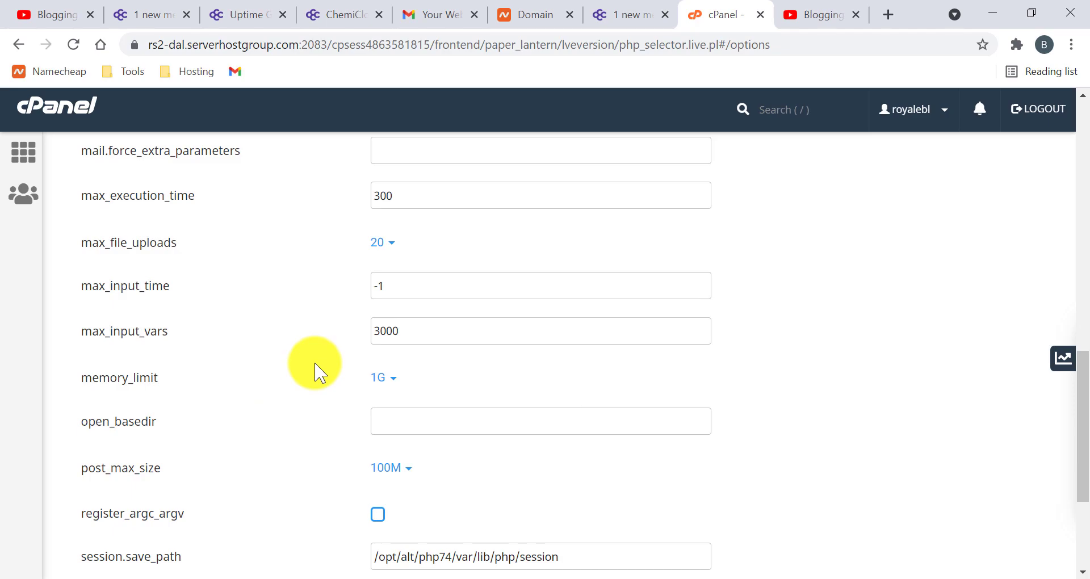
scroll(315, 382, up, 2)
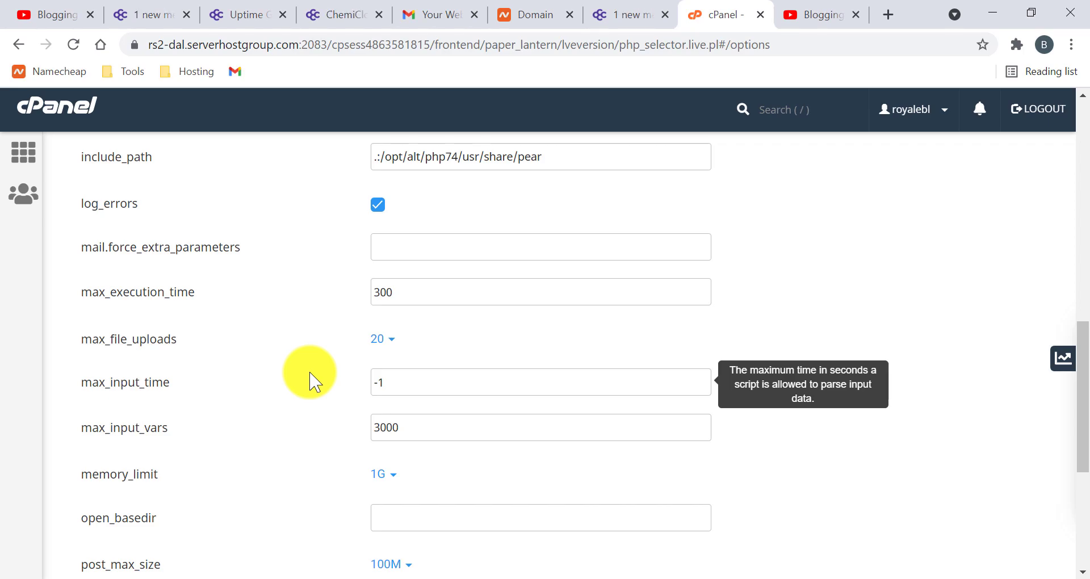
scroll(311, 382, up, 10)
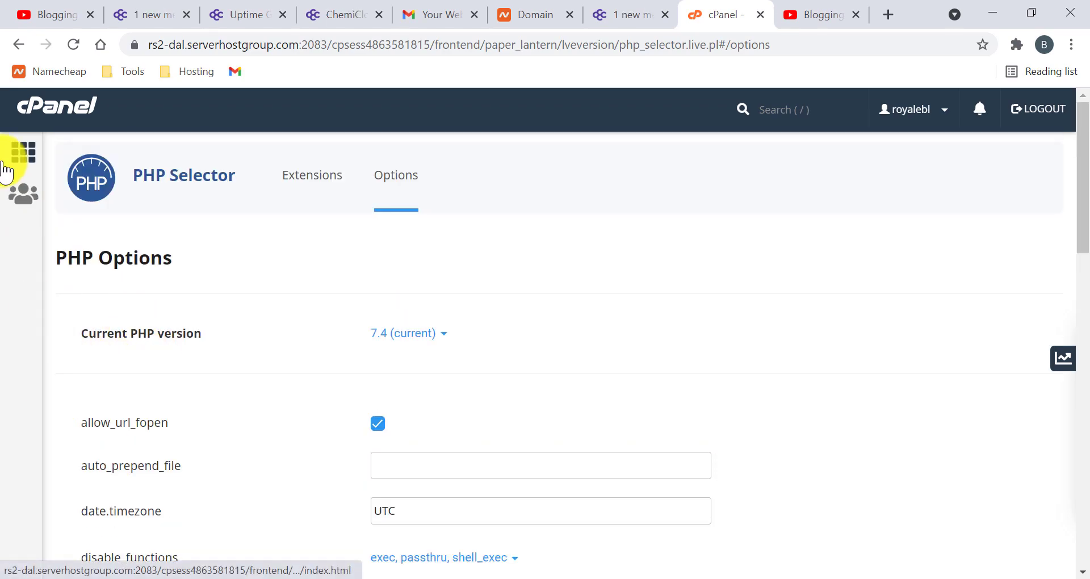
- Return to cPanel home, open WordPress Manager by Softaculous and start a new install
click(21, 151)
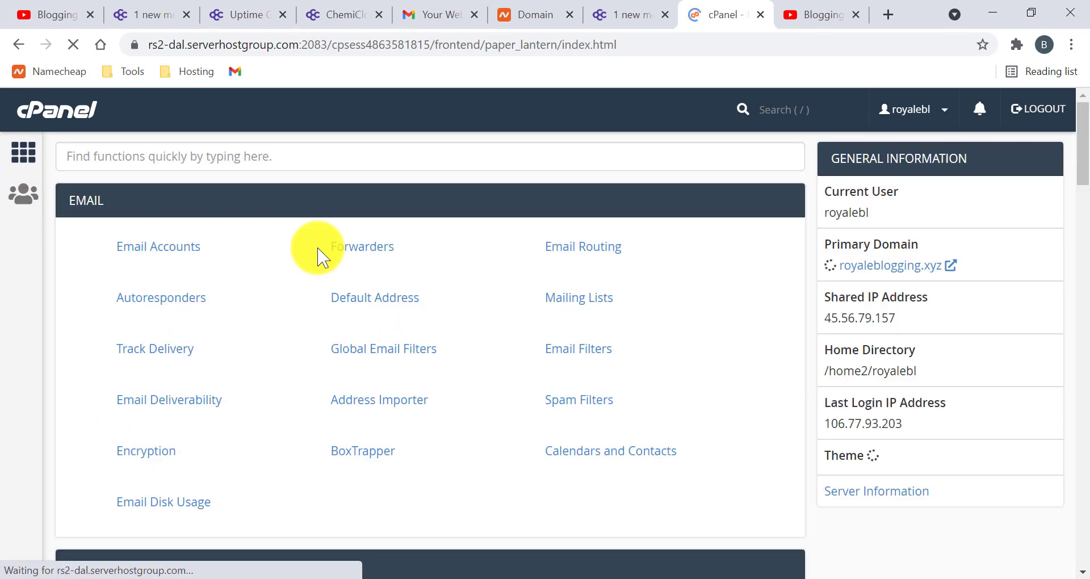
scroll(207, 437, down, 6)
scroll(273, 414, down, 15)
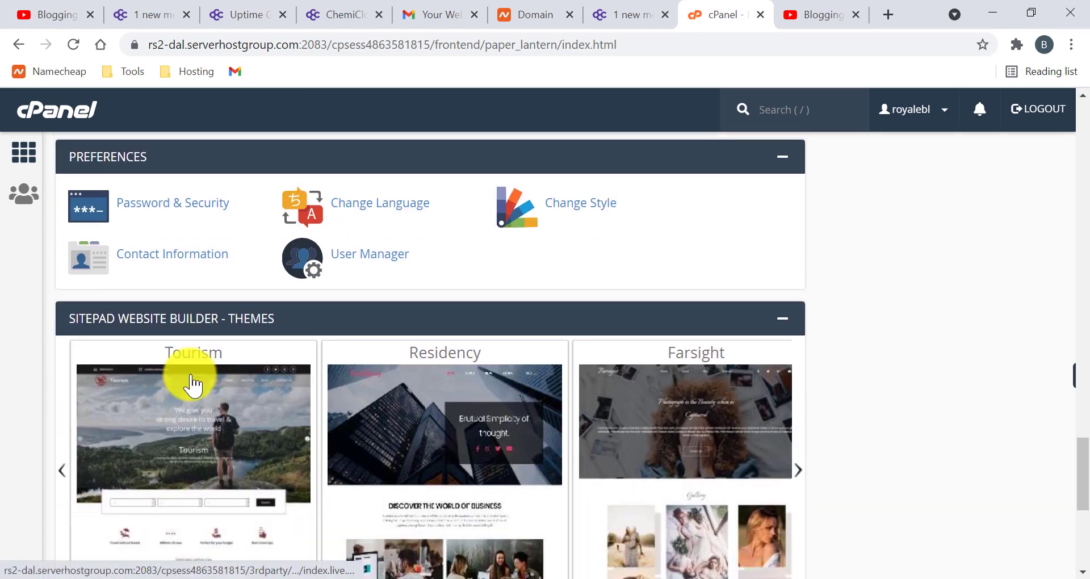
scroll(297, 365, up, 5)
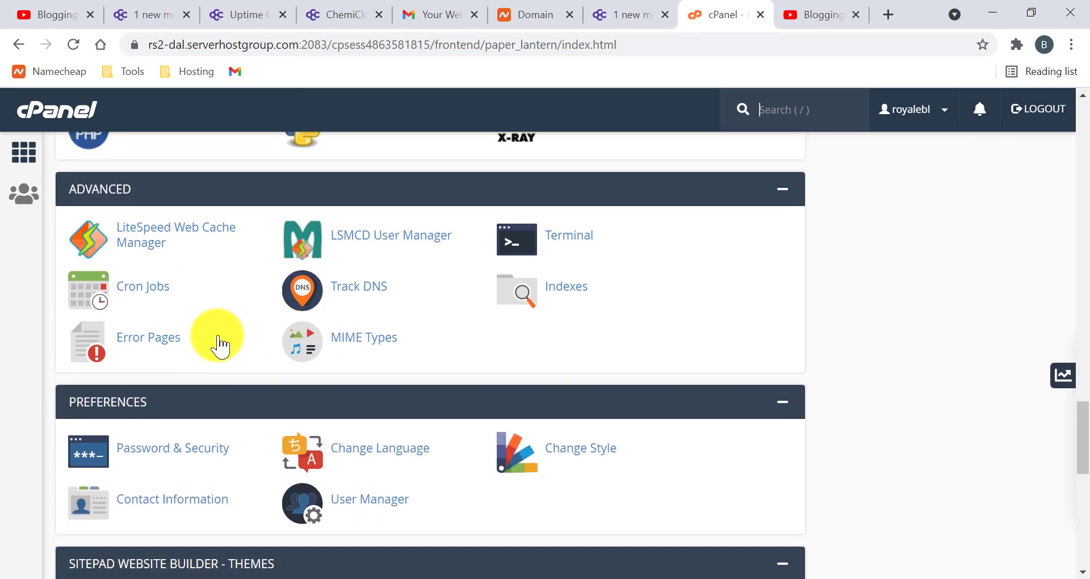
scroll(244, 279, up, 1)
scroll(314, 304, up, 4)
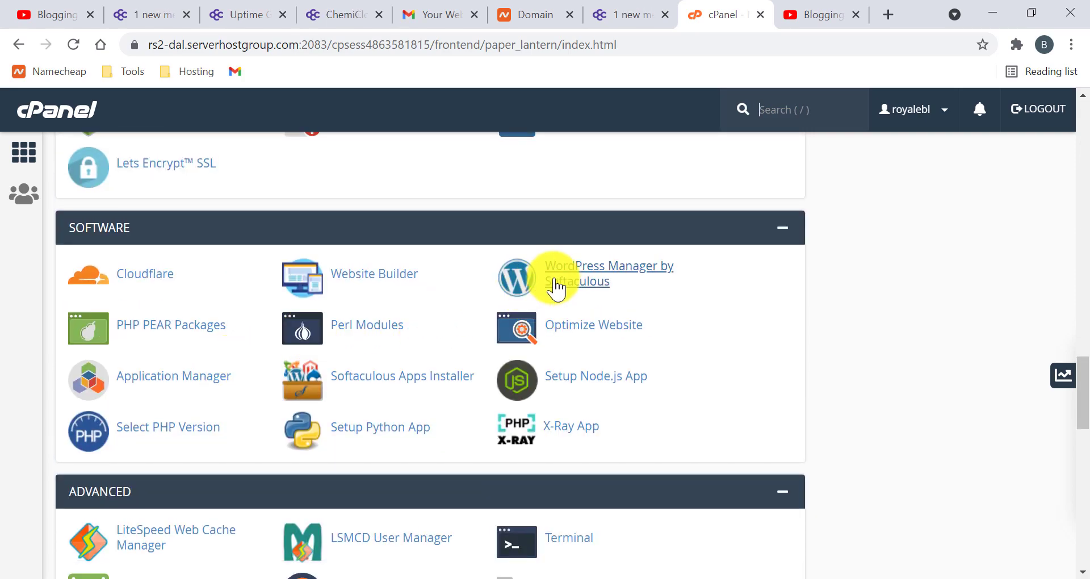
click(588, 281)
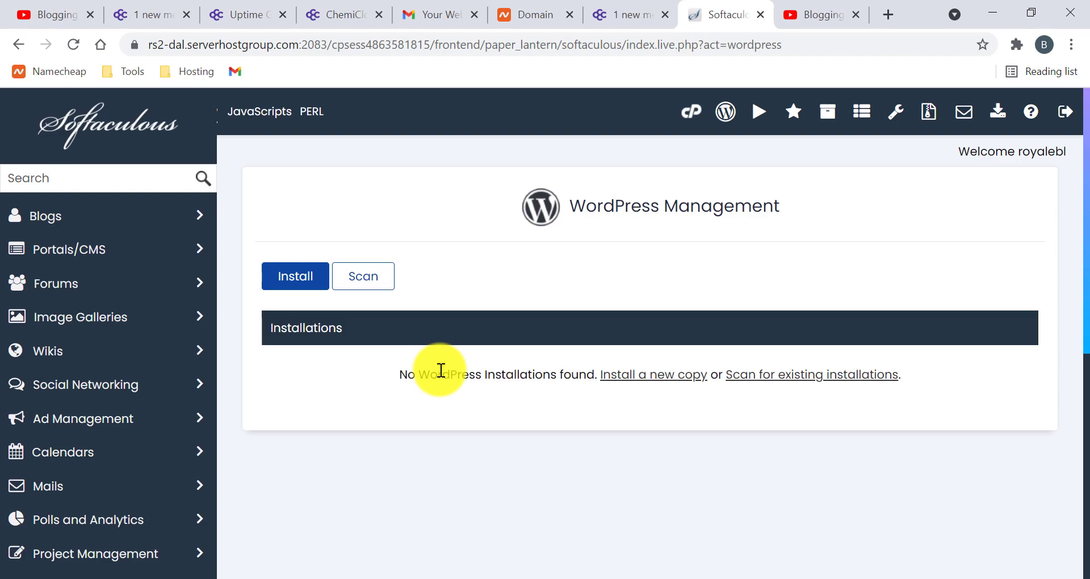
click(293, 284)
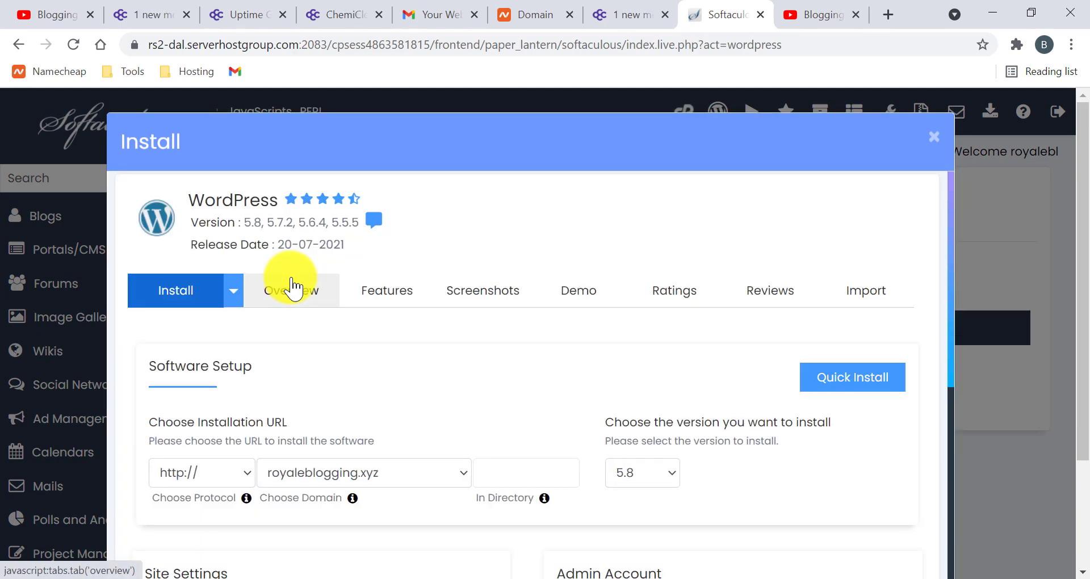
scroll(369, 341, down, 2)
click(222, 341)
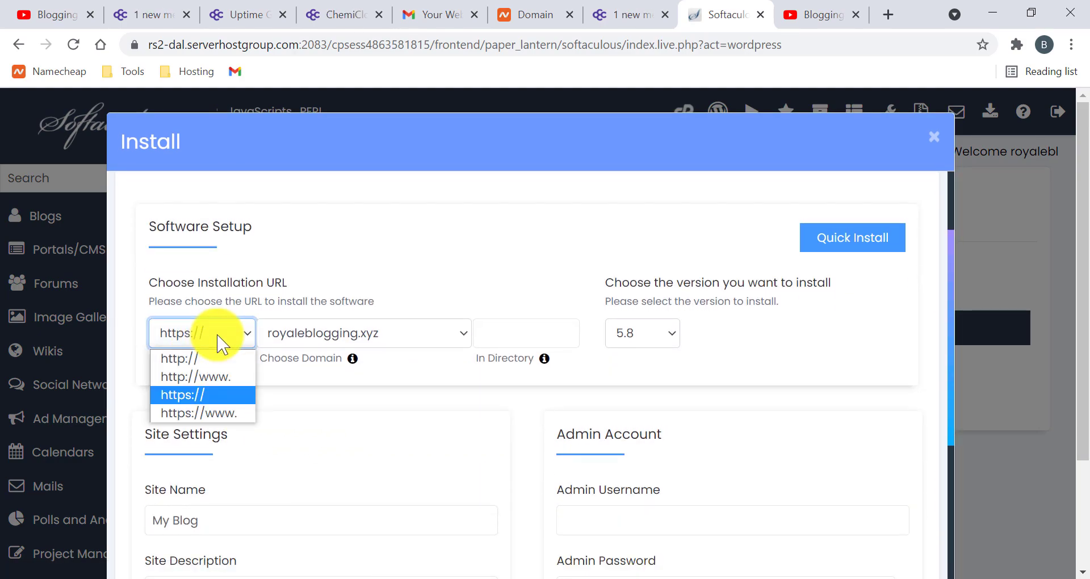
click(333, 341)
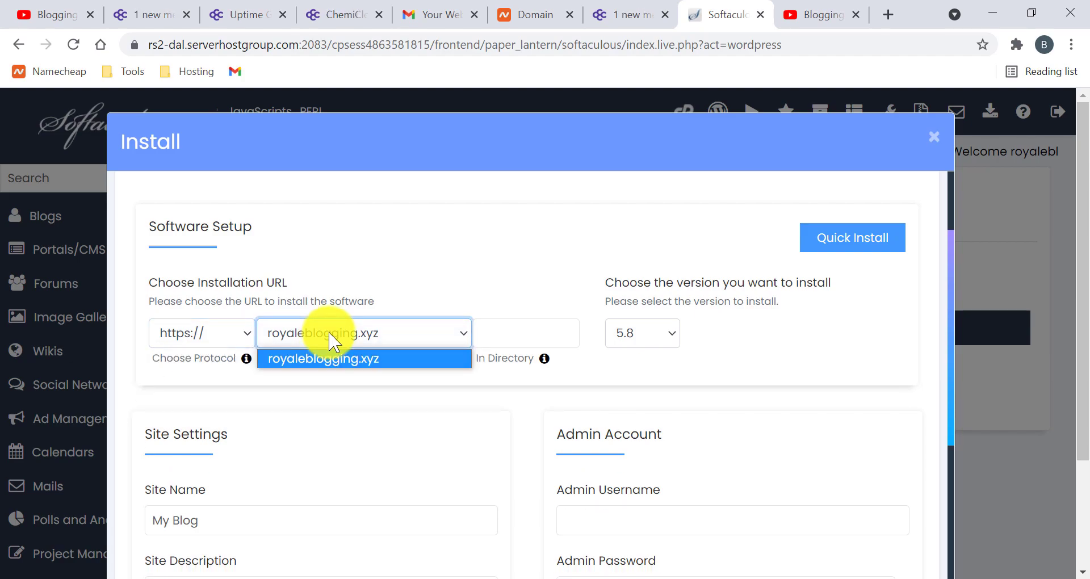
click(334, 341)
click(218, 341)
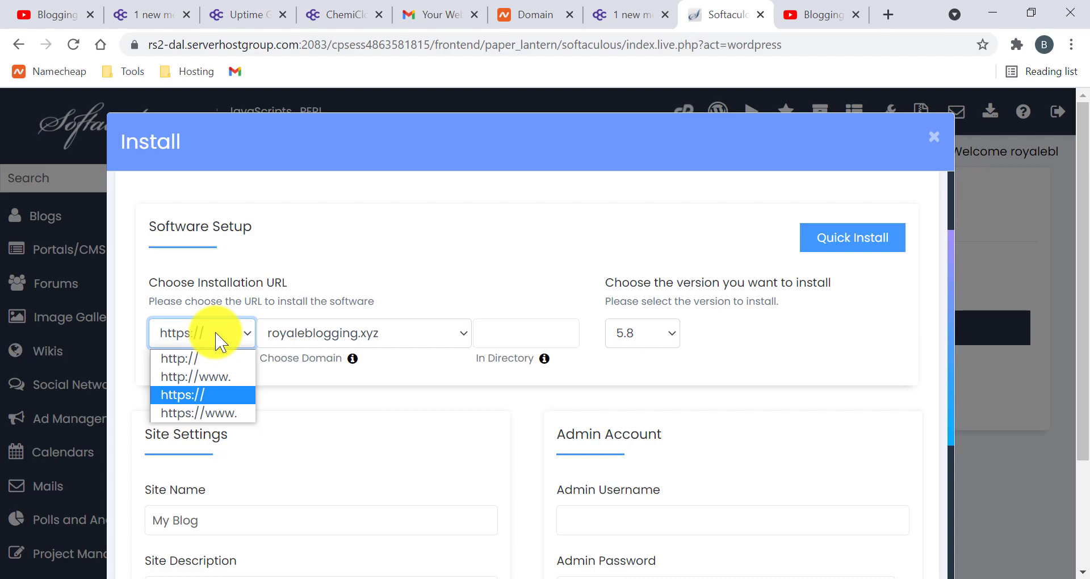
click(214, 395)
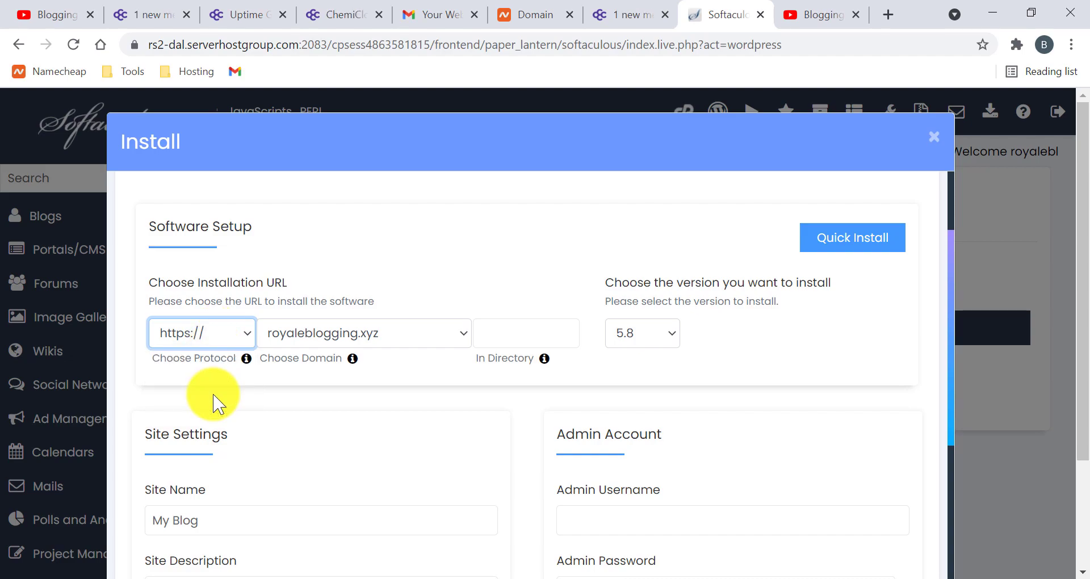
click(497, 336)
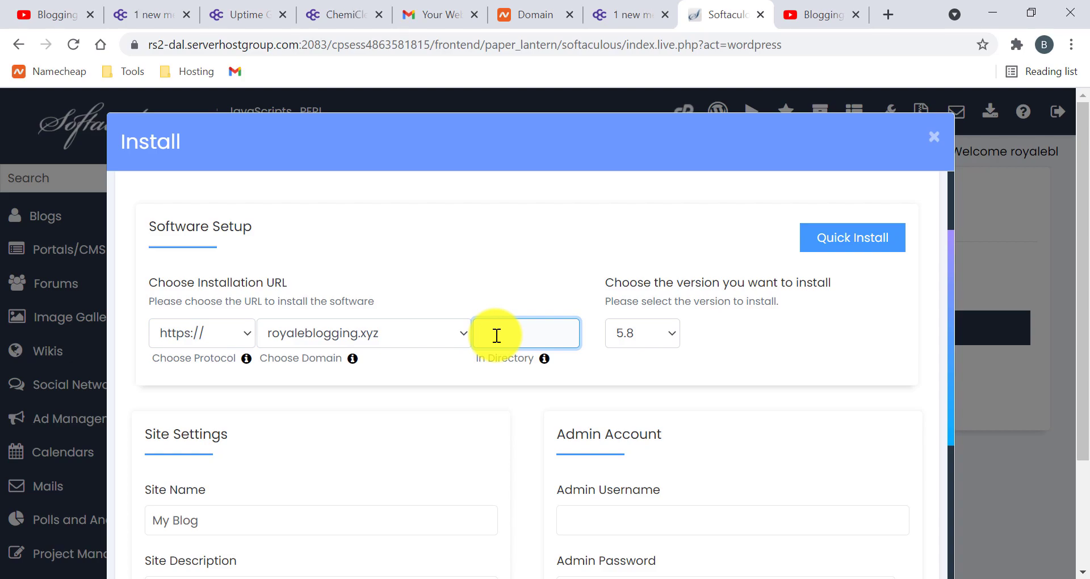
click(646, 327)
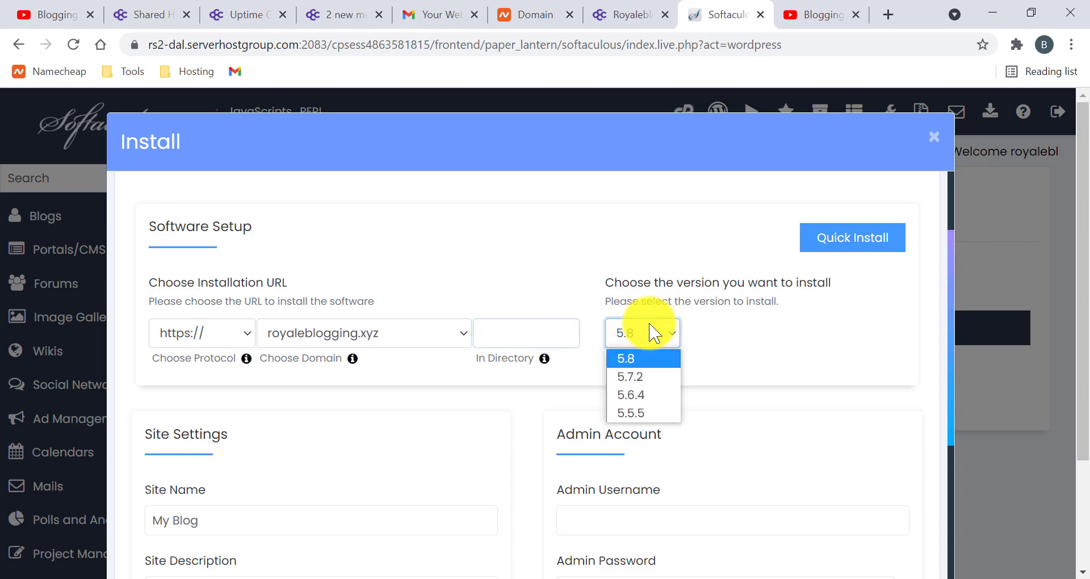
click(656, 357)
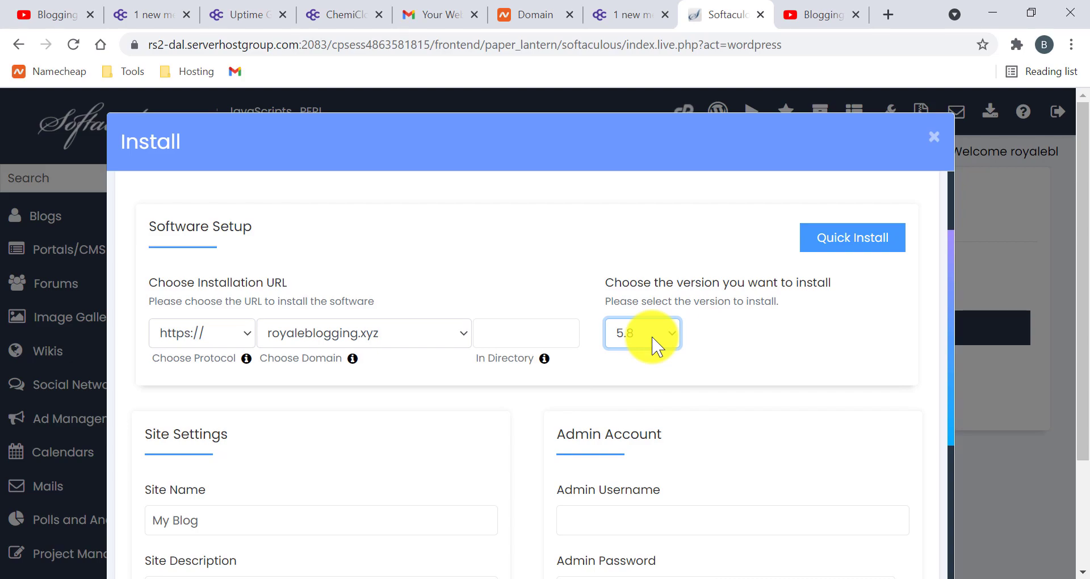
scroll(651, 345, down, 2)
scroll(309, 440, down, 2)
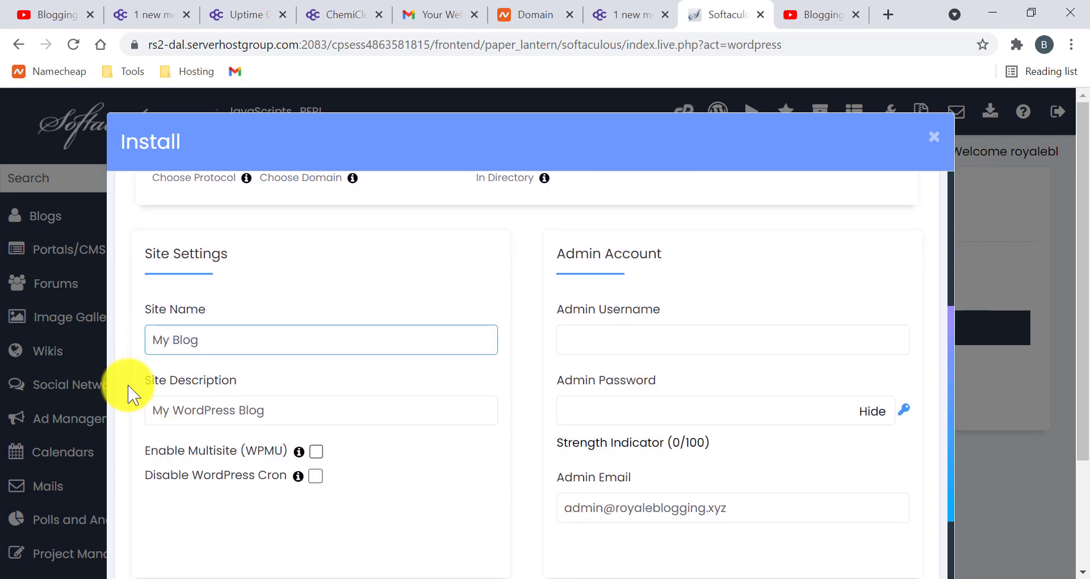
- Replace the default site name with ChmiCloud
click(233, 340)
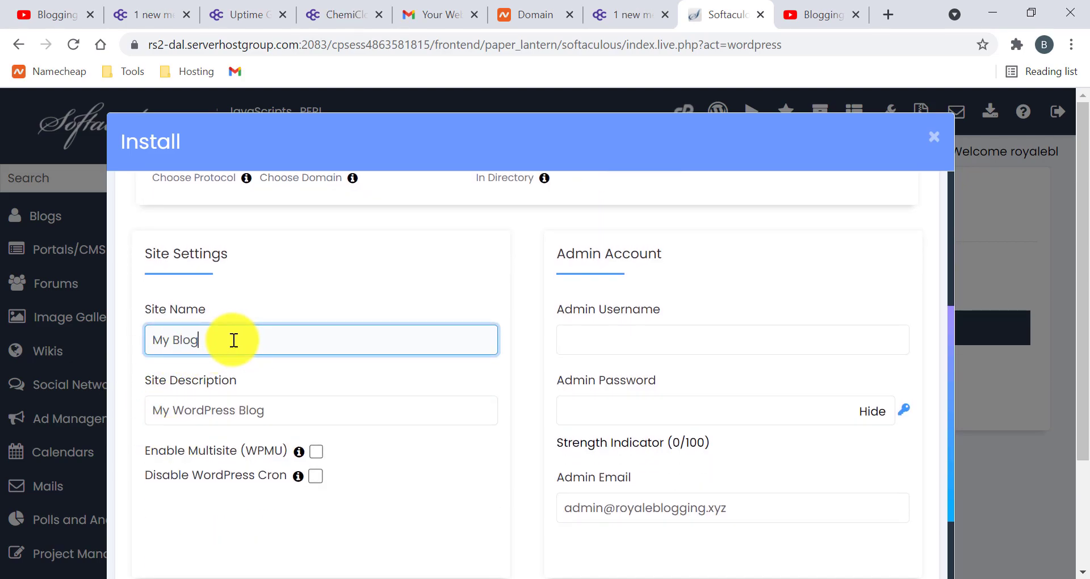
key(ctrl+a)
text(ChmiCloud)
scroll(341, 311, down, 2)
scroll(608, 297, up, 2)
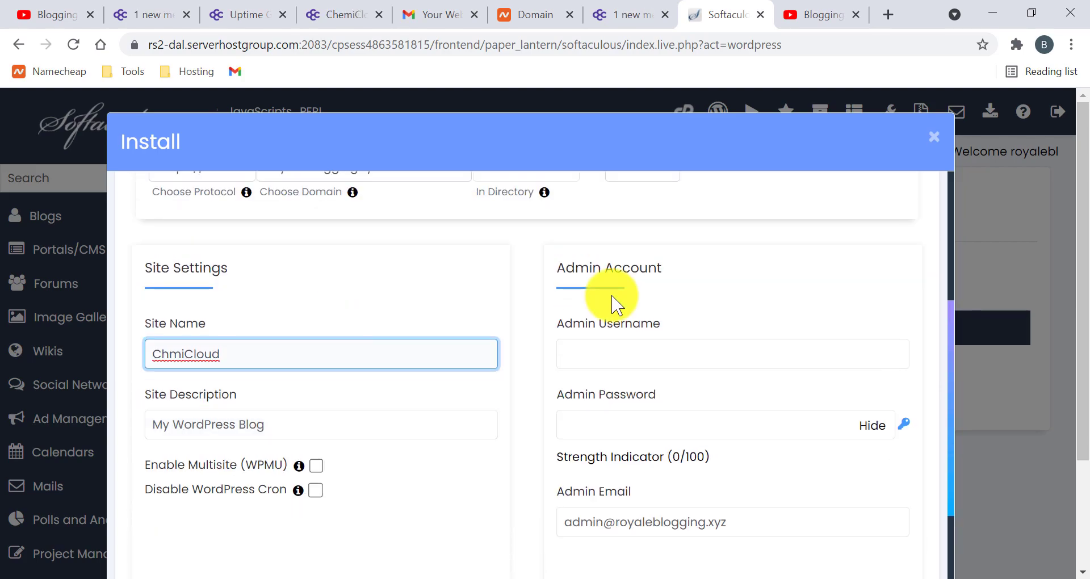
- Enter an admin username and generate a random strong admin password
click(716, 357)
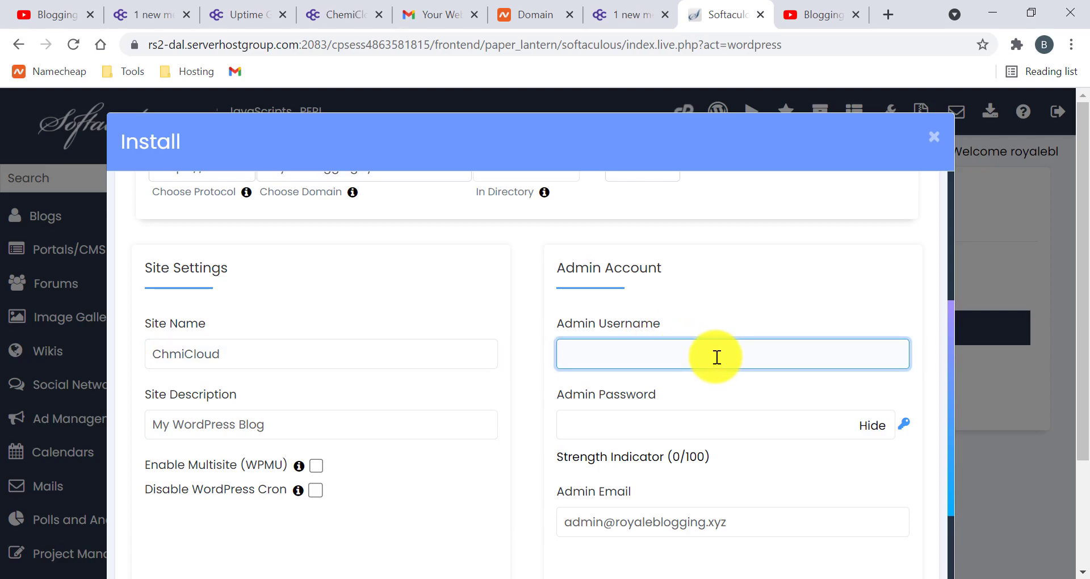
text(admin)
key(BackSpace)
key(BackSpace)
key(BackSpace)
key(BackSpace)
text(aifiajfoa)
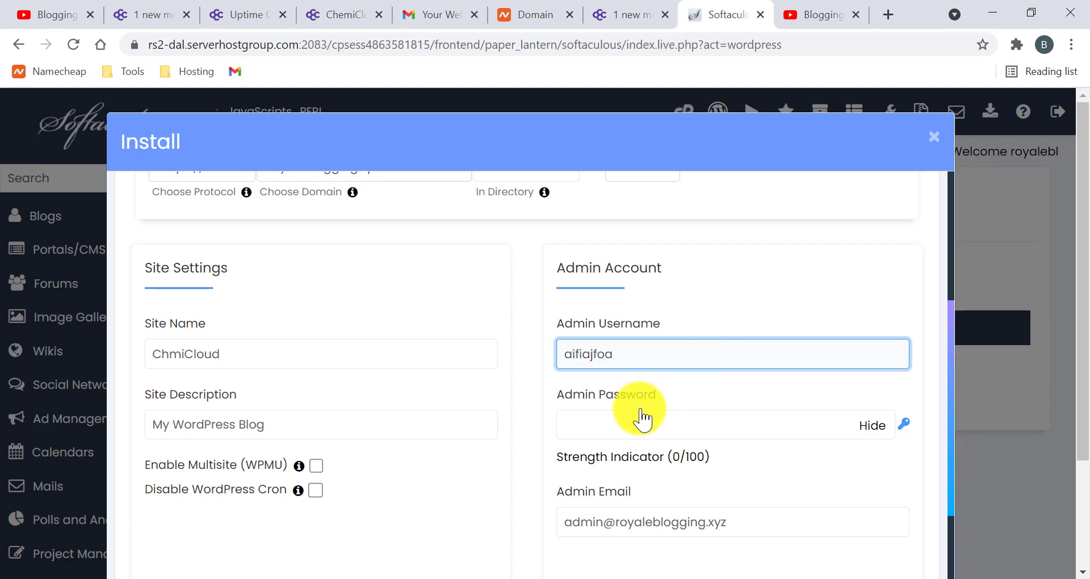
click(688, 421)
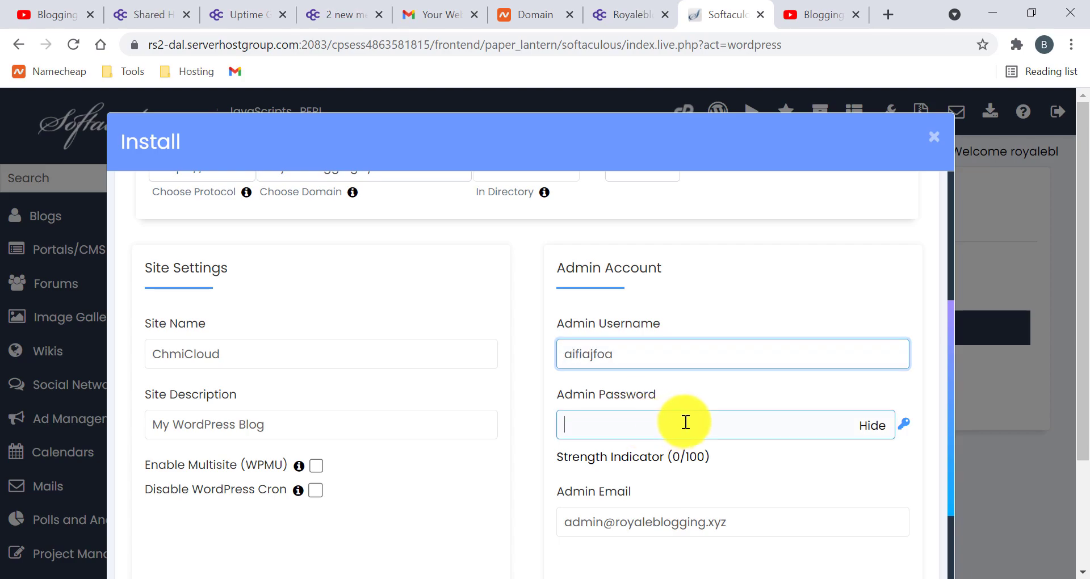
click(903, 424)
scroll(719, 375, down, 2)
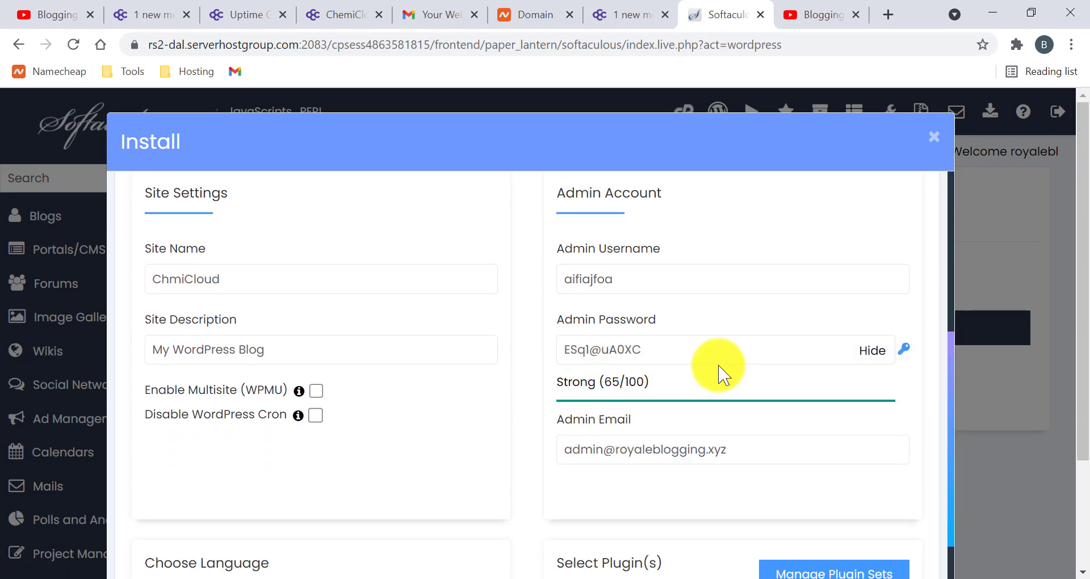
click(708, 347)
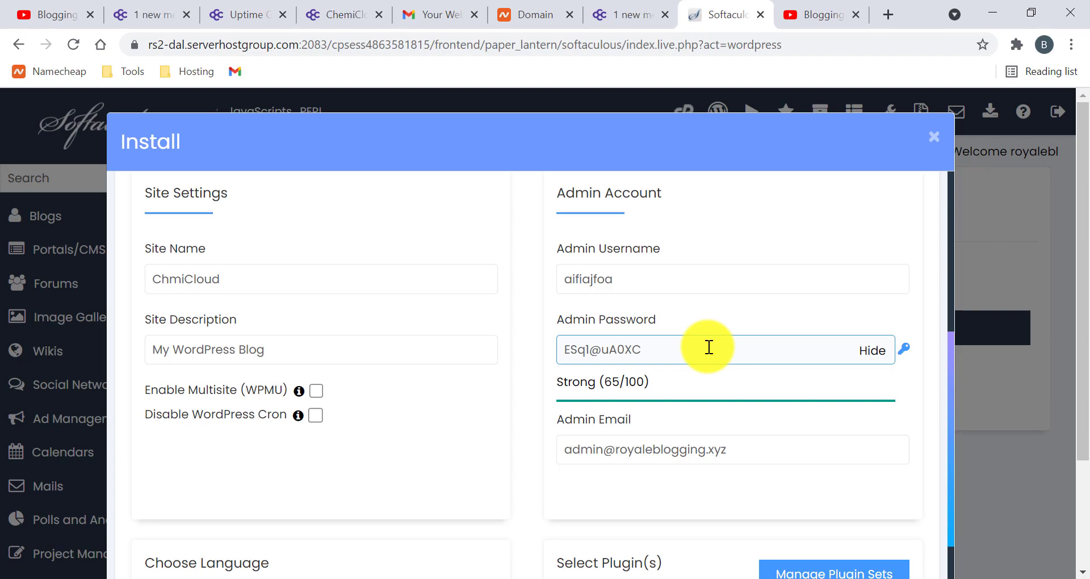
- Review the admin email address and start the WordPress installation
scroll(709, 347, down, 1)
click(743, 386)
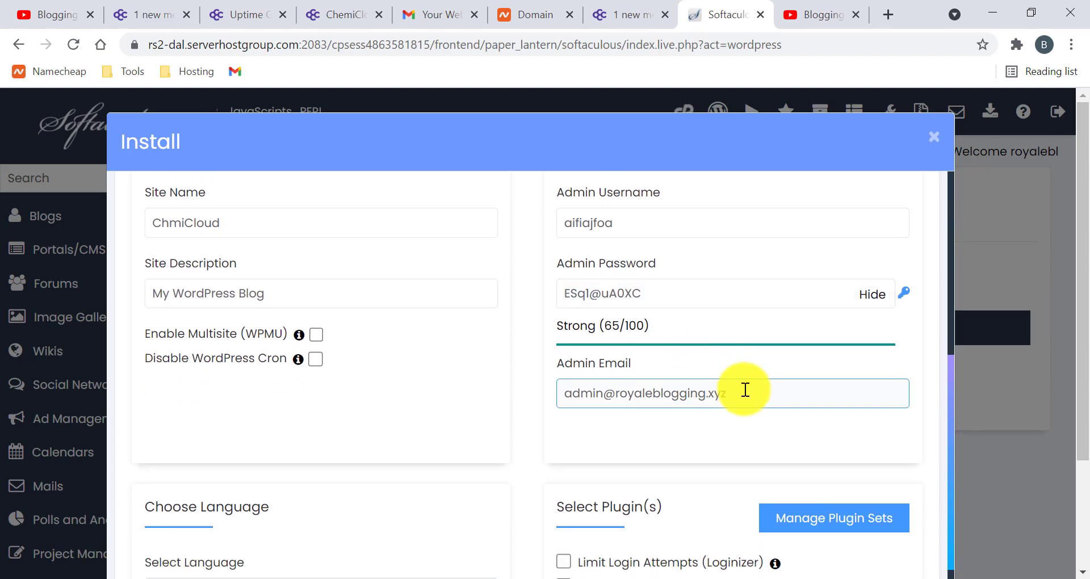
scroll(744, 384, down, 1)
scroll(637, 389, down, 3)
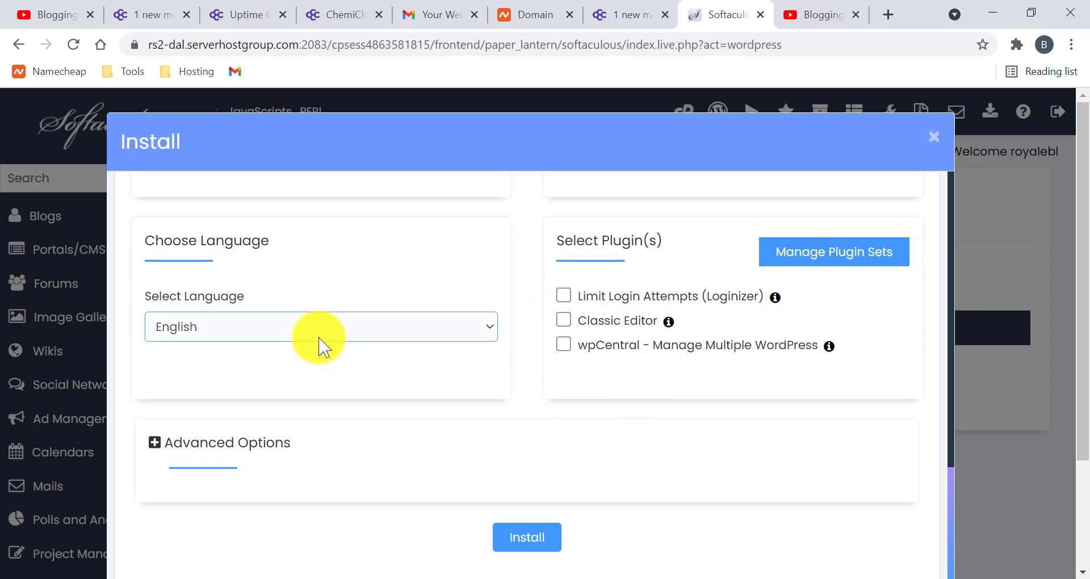
click(533, 536)
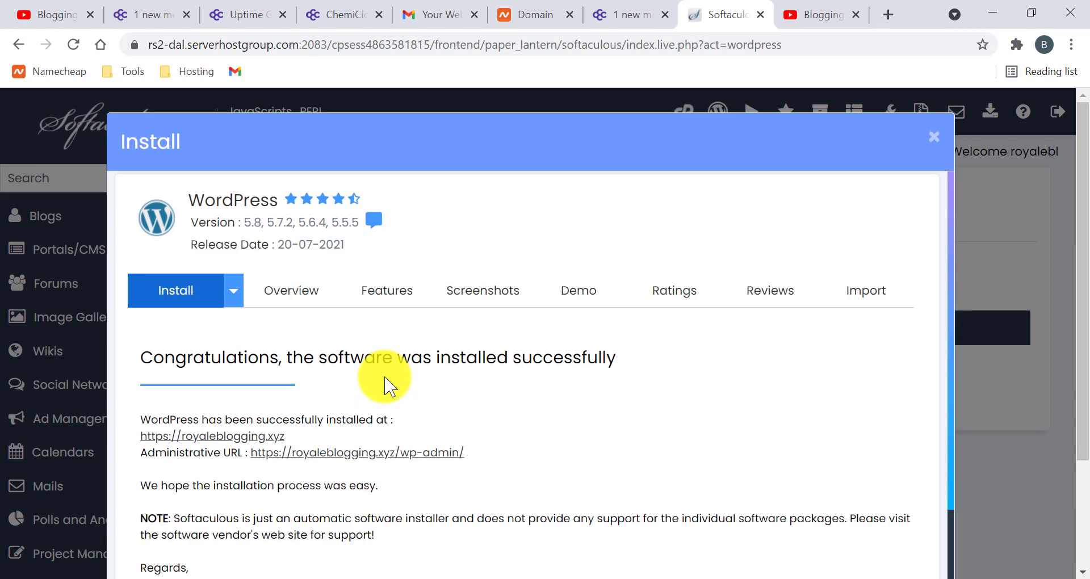
scroll(384, 386, down, 1)
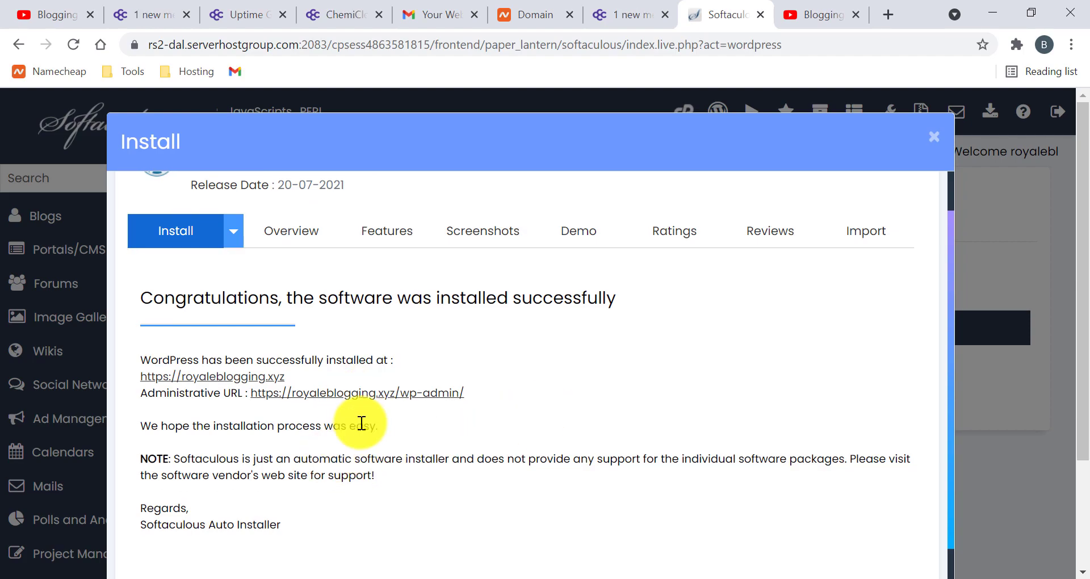
click(220, 377)
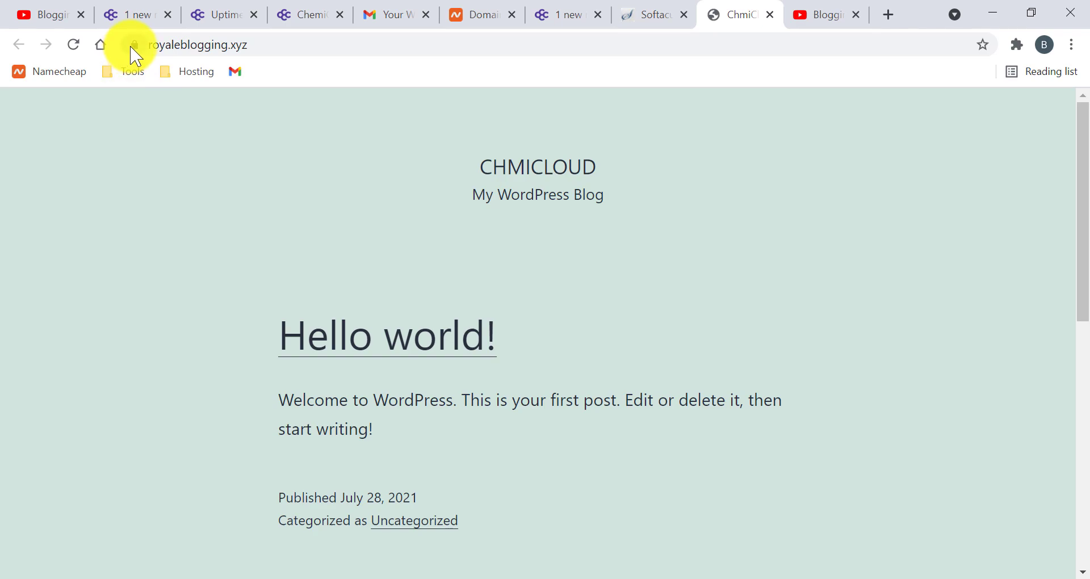
- Check the live site's secure connection details, then return to the installation summary
click(134, 45)
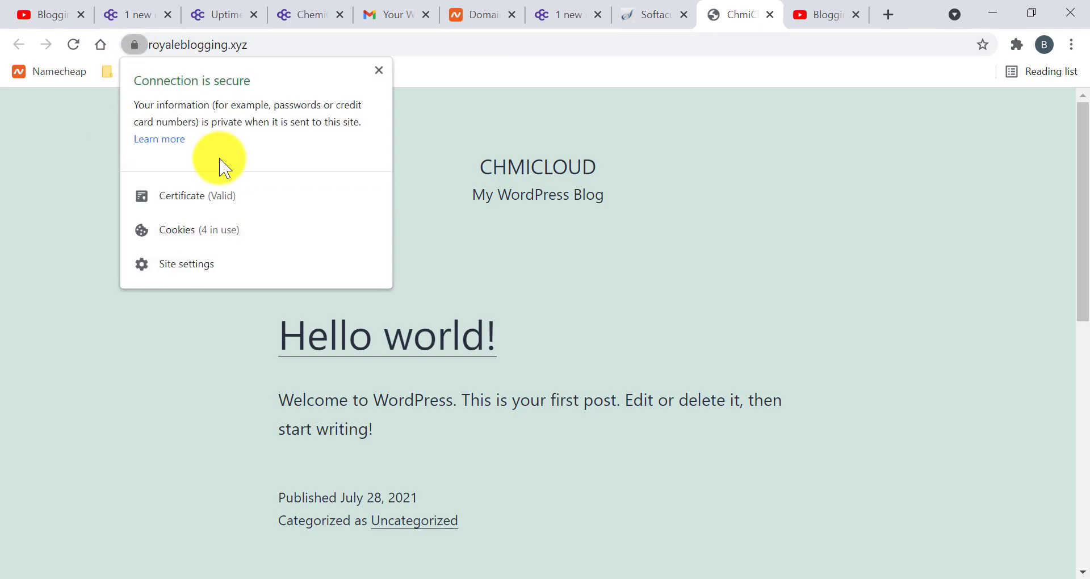
click(378, 71)
click(653, 12)
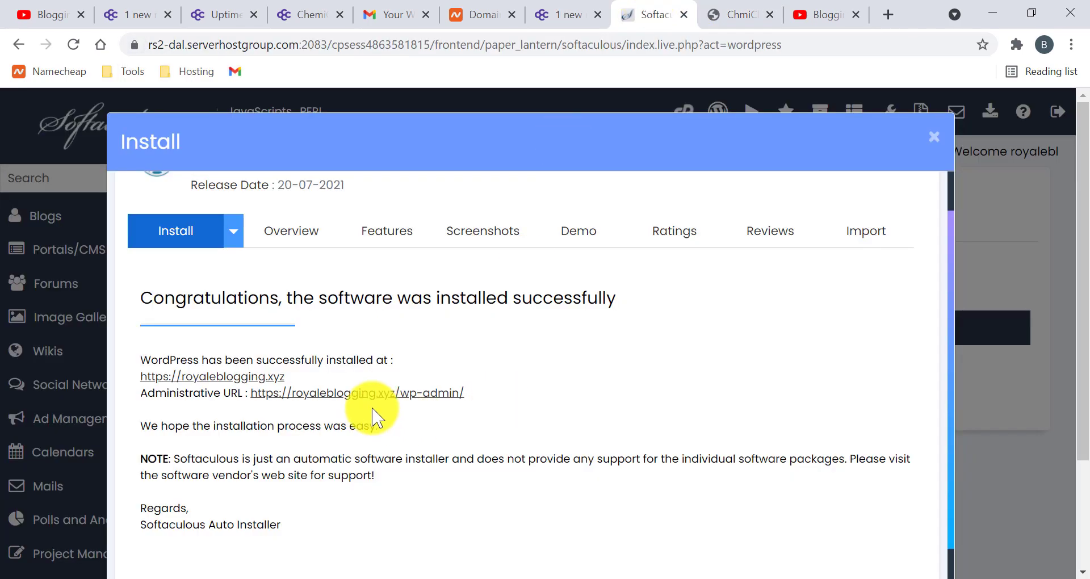
- Open the WordPress admin dashboard via the Administrative URL, then switch back to Softaculous
click(399, 394)
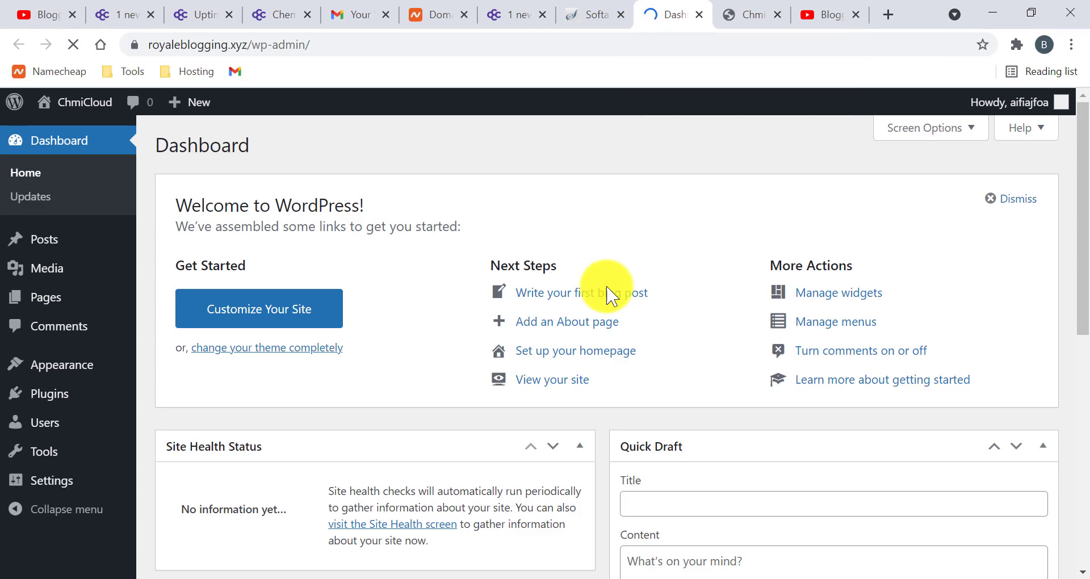
scroll(386, 332, down, 5)
scroll(584, 292, down, 5)
scroll(589, 301, up, 10)
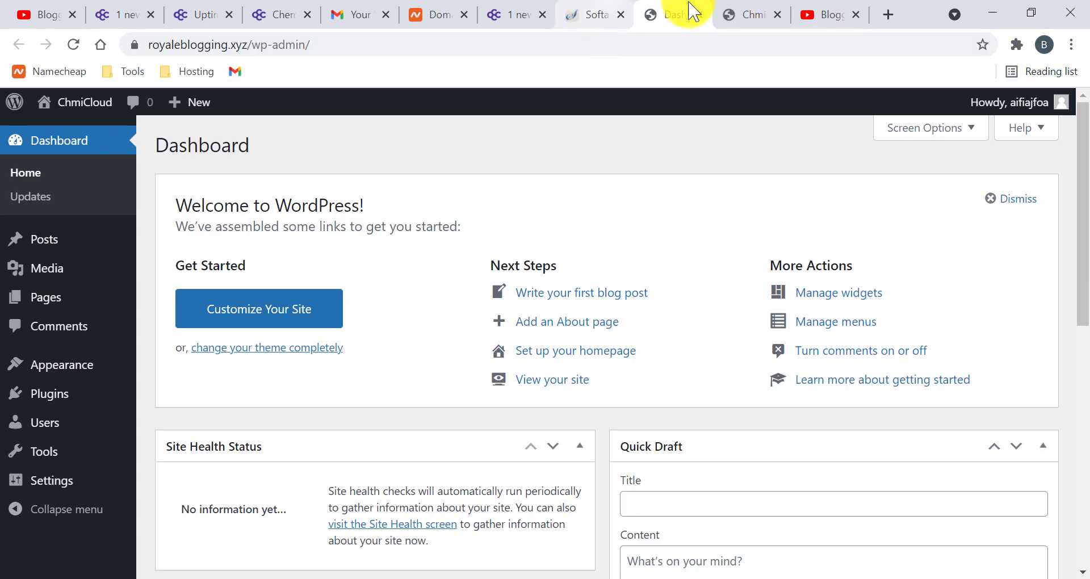
click(584, 11)
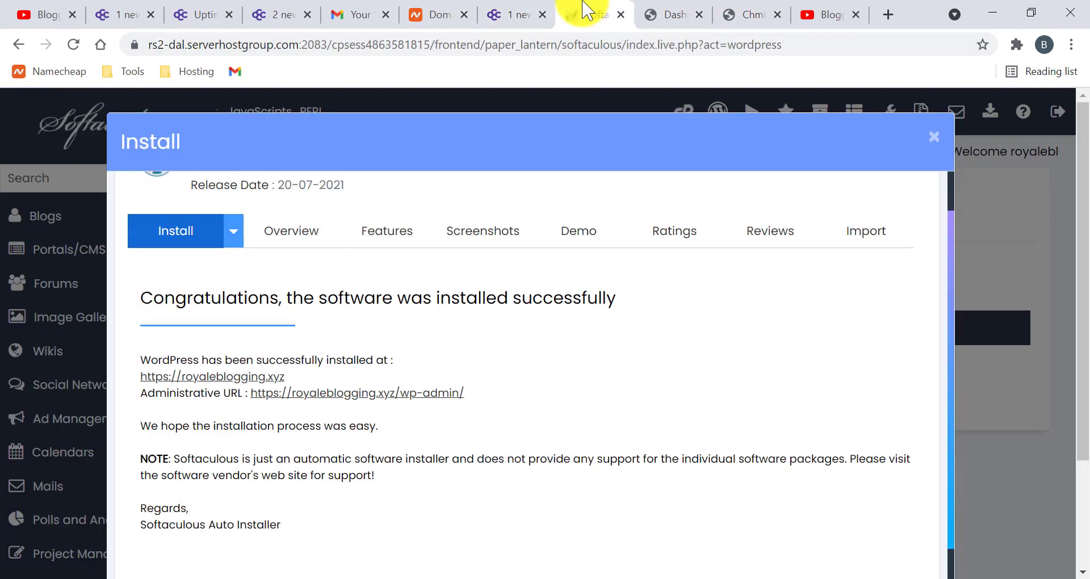
- Close the Softaculous installation summary and expand the Blogs script category to browse its apps
click(934, 142)
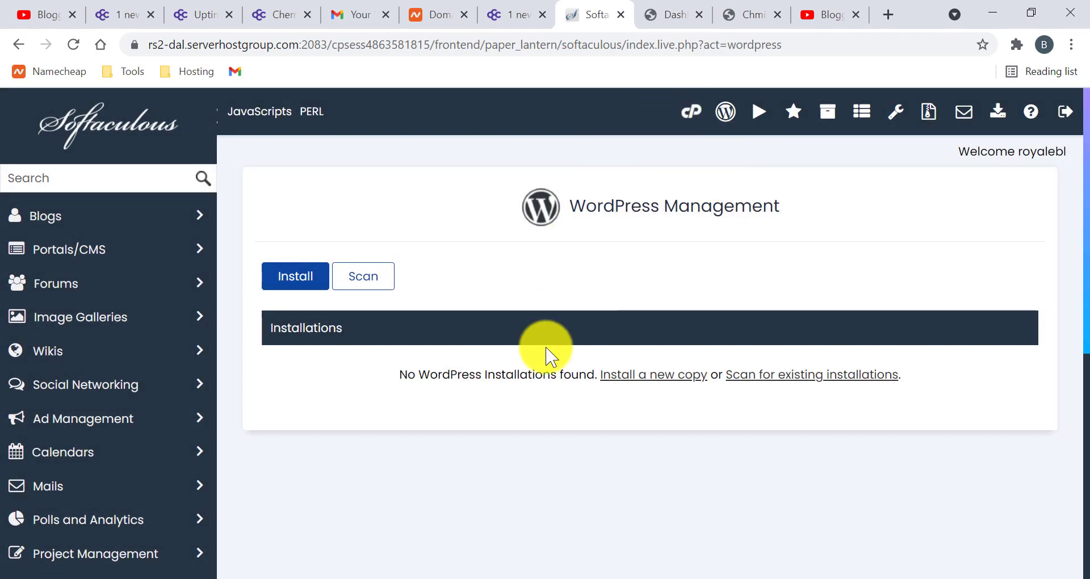
click(205, 224)
scroll(49, 292, down, 3)
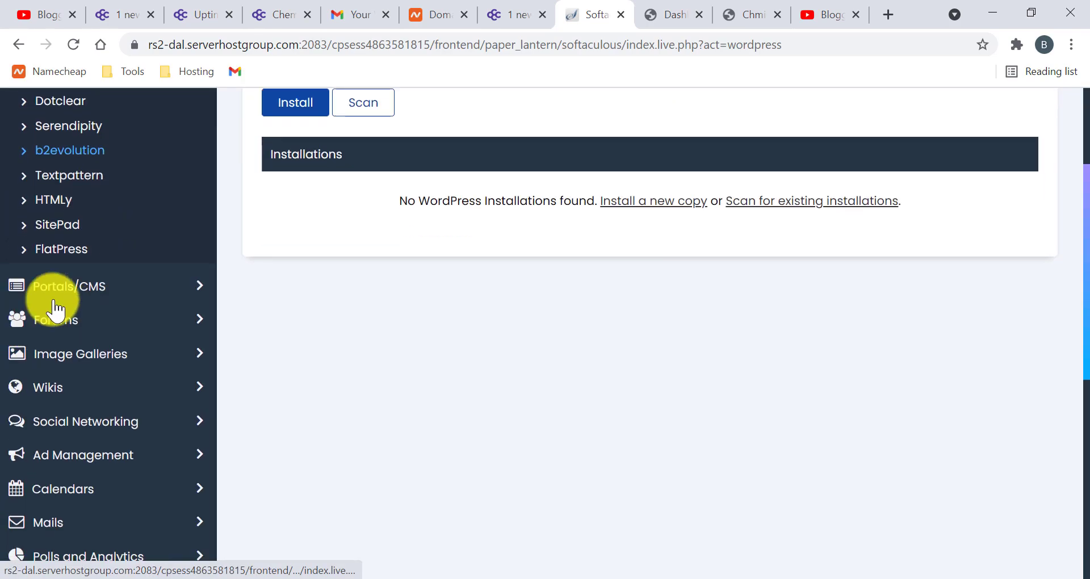
scroll(12, 272, up, 3)
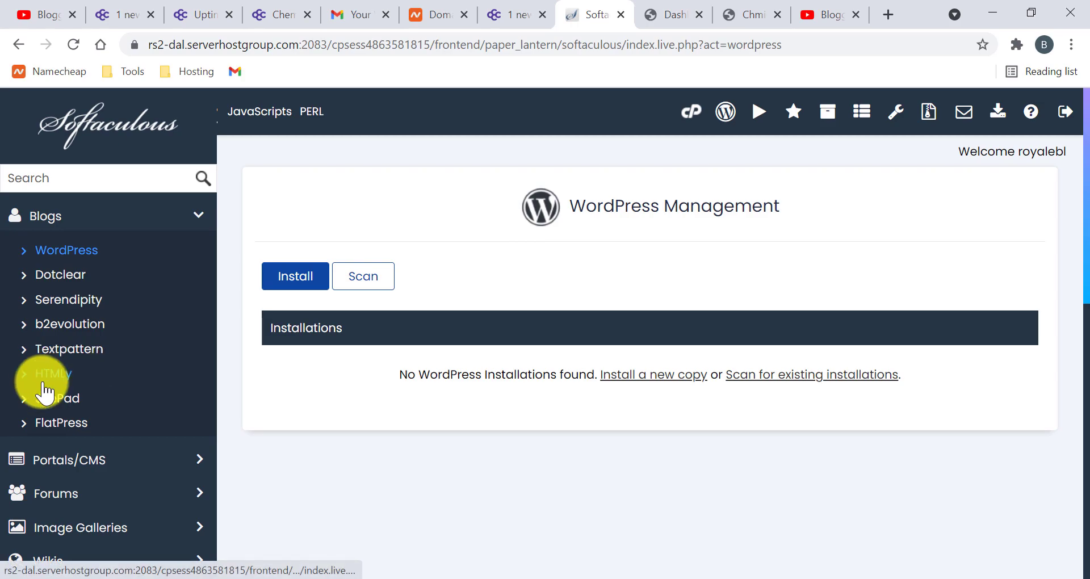
scroll(49, 377, down, 3)
- Expand the Portals/CMS category, browse its apps, then return to ChemiCloud's hosting plans page
click(191, 257)
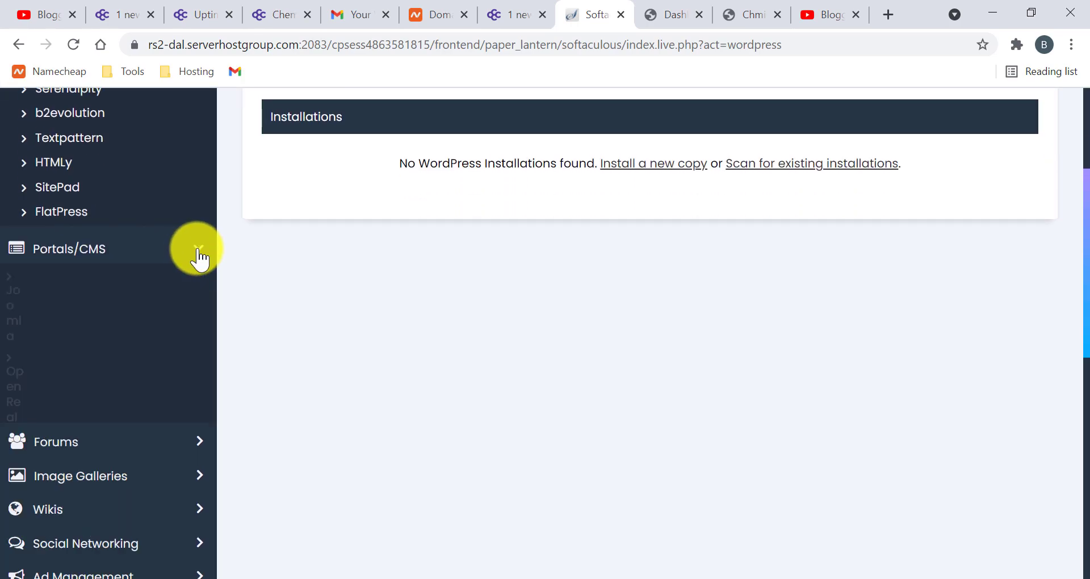
scroll(34, 406, down, 3)
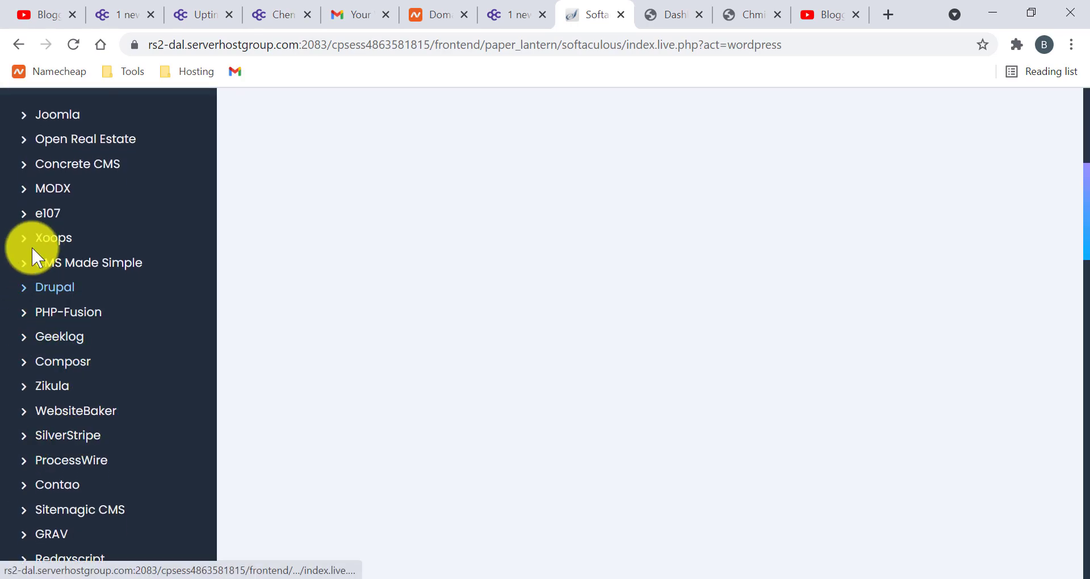
scroll(15, 238, up, 1)
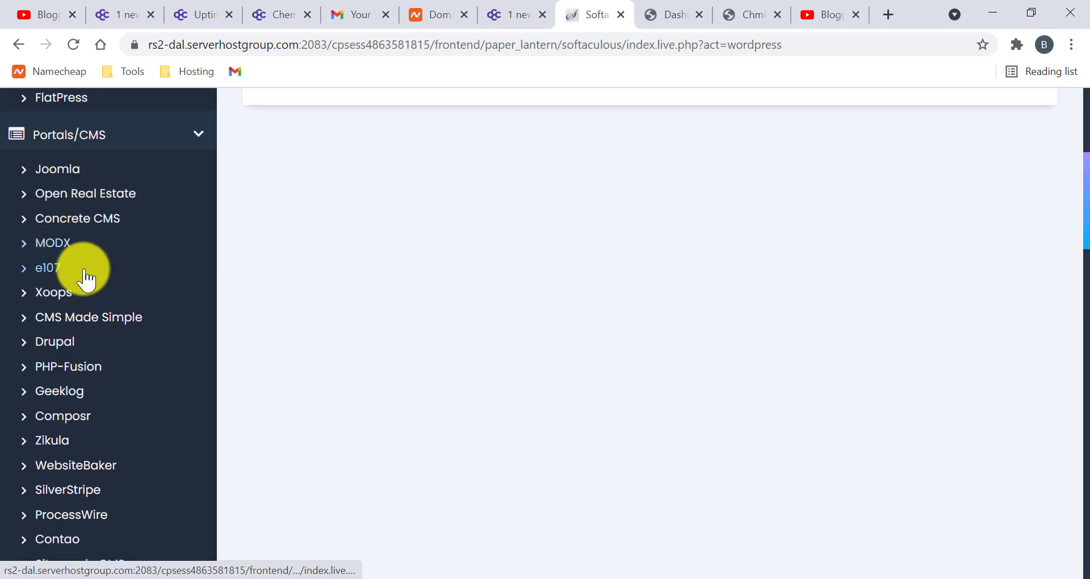
scroll(141, 352, down, 2)
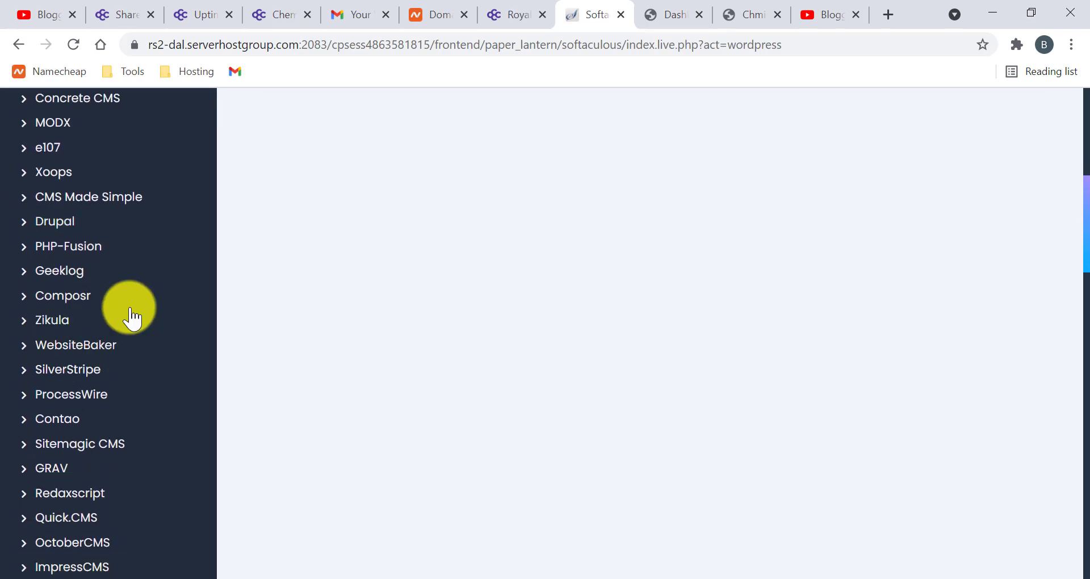
scroll(131, 319, up, 8)
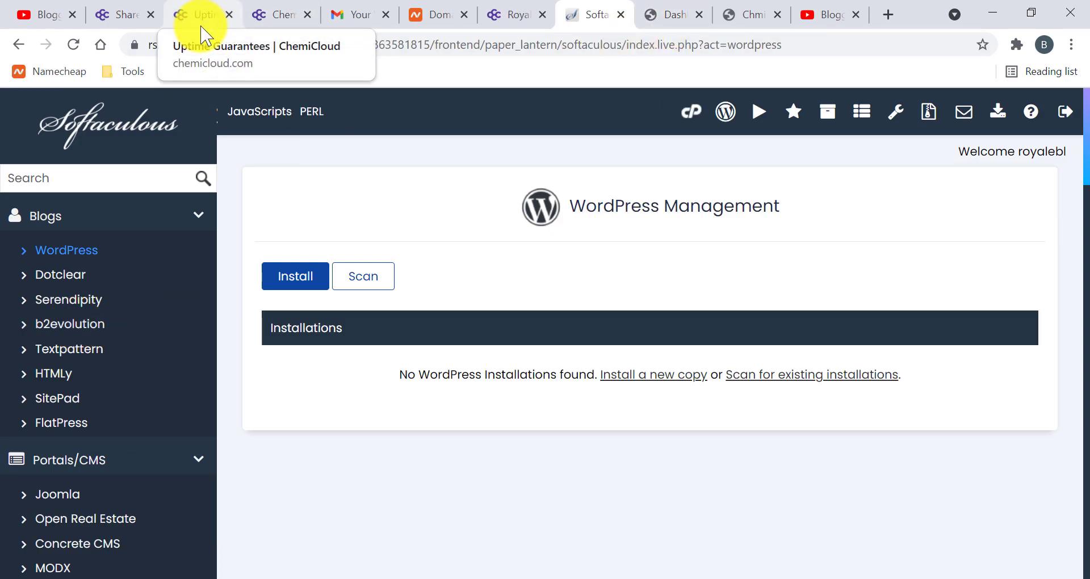
click(118, 15)
- Review the Starter, Pro and Turbo hosting prices, then go to the Blogging Royale YouTube channel
scroll(511, 275, up, 3)
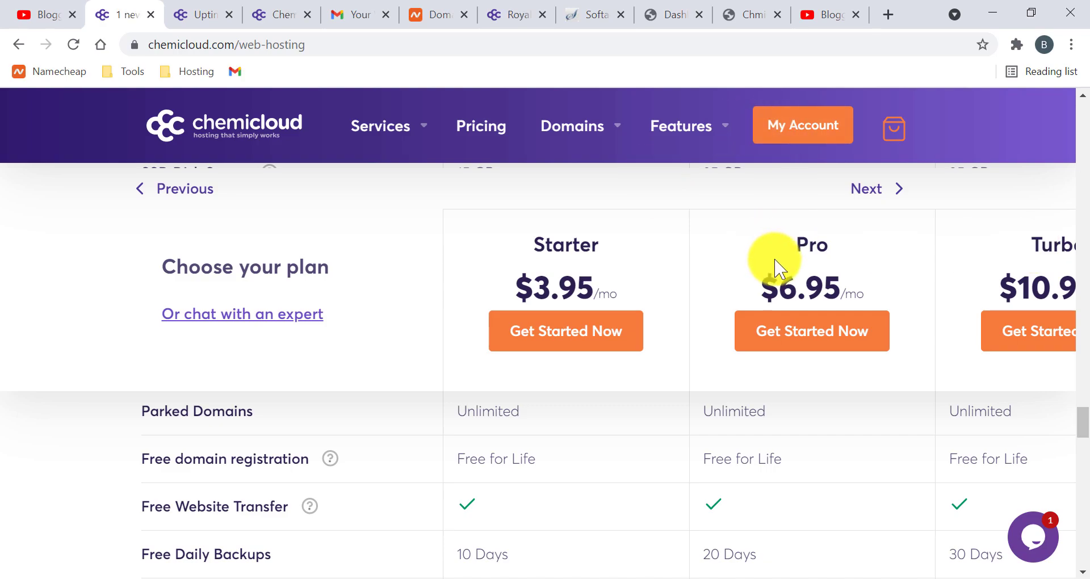
click(812, 13)
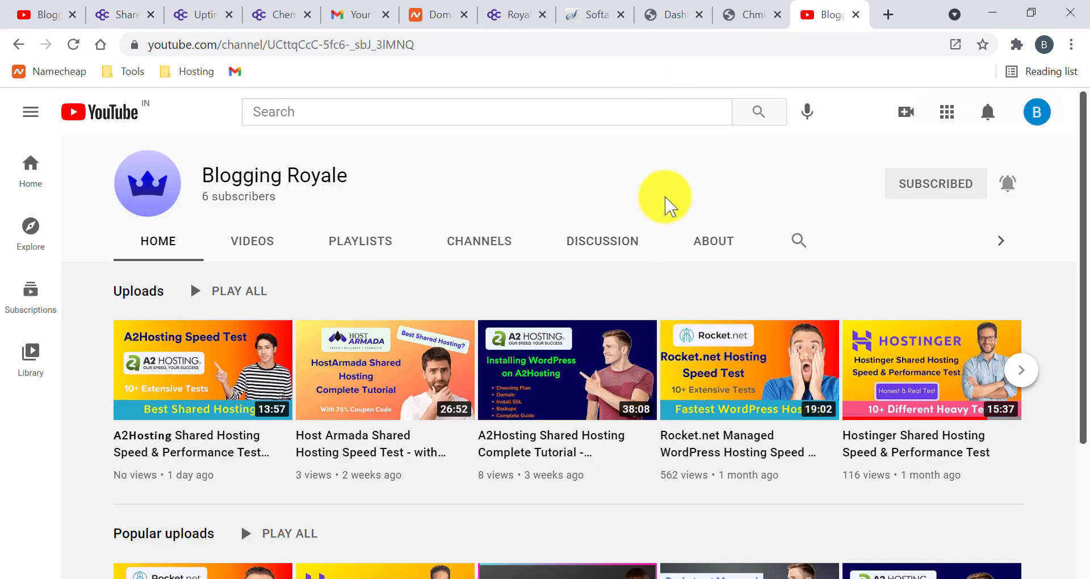